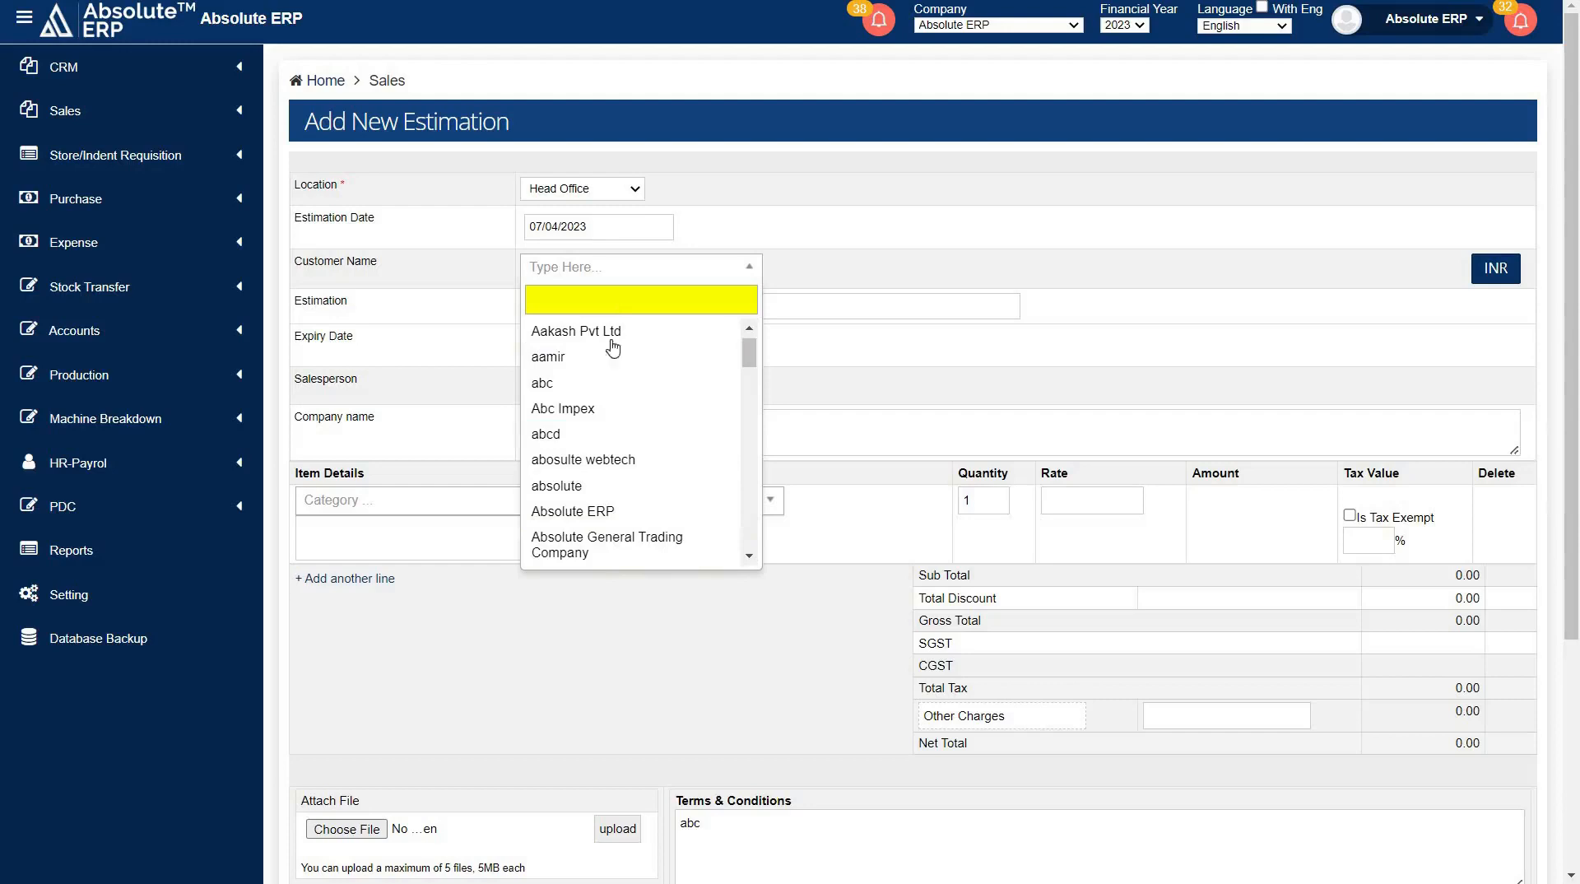
# Choose Absolute General Trading Company as the customer of the estimation
pyautogui.click(612, 560)
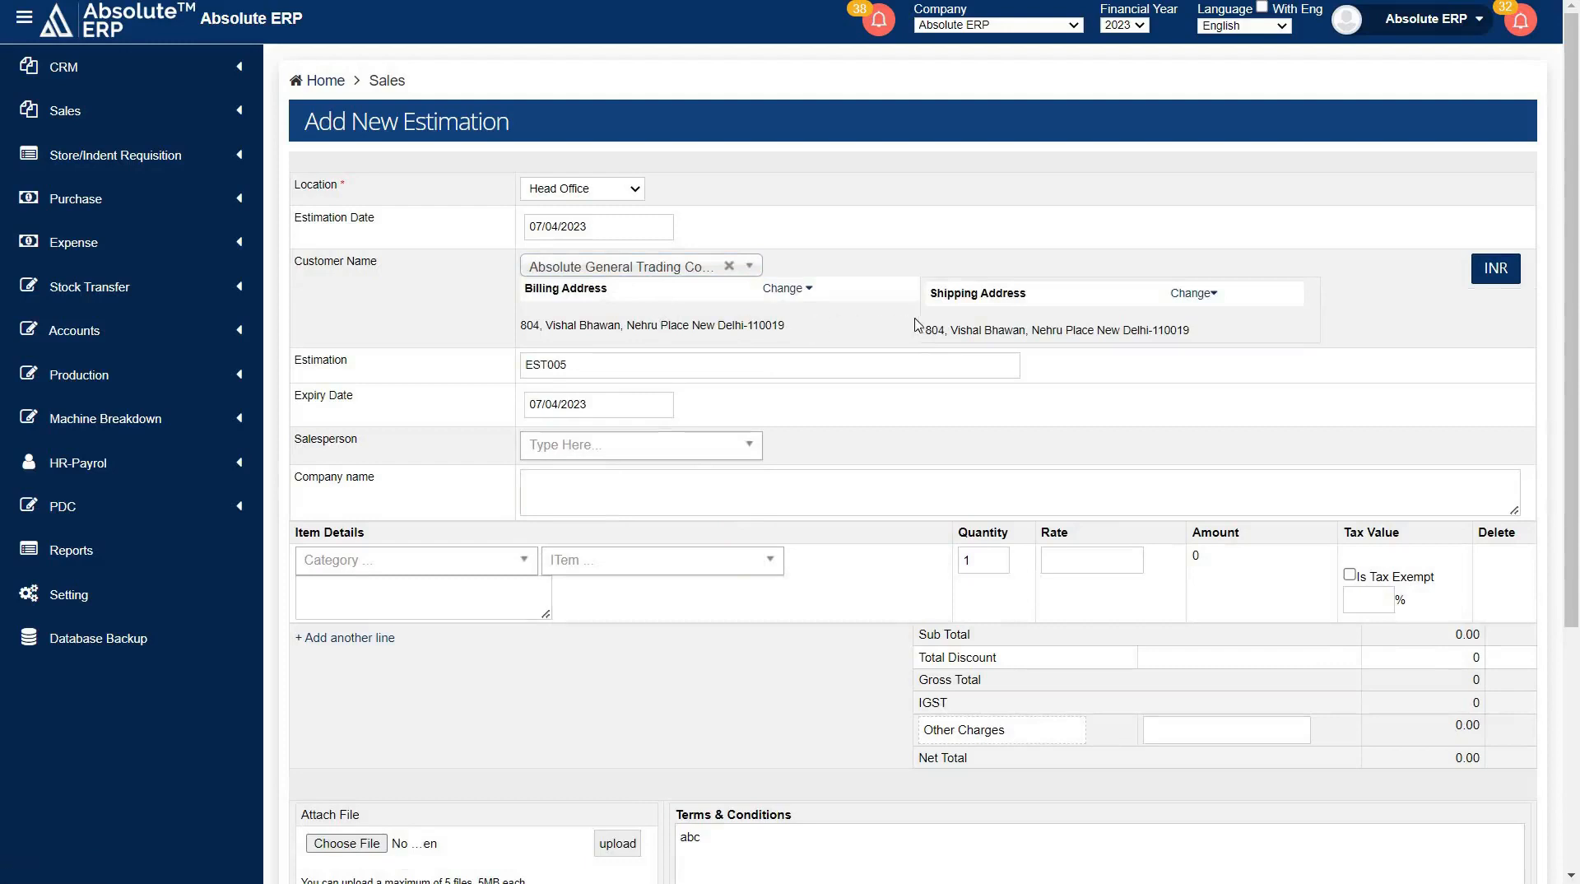
# Search the customer choices for "add", open the new customer form and view its address and credit limit details
pyautogui.click(663, 268)
pyautogui.scroll(-5, 646, 533)
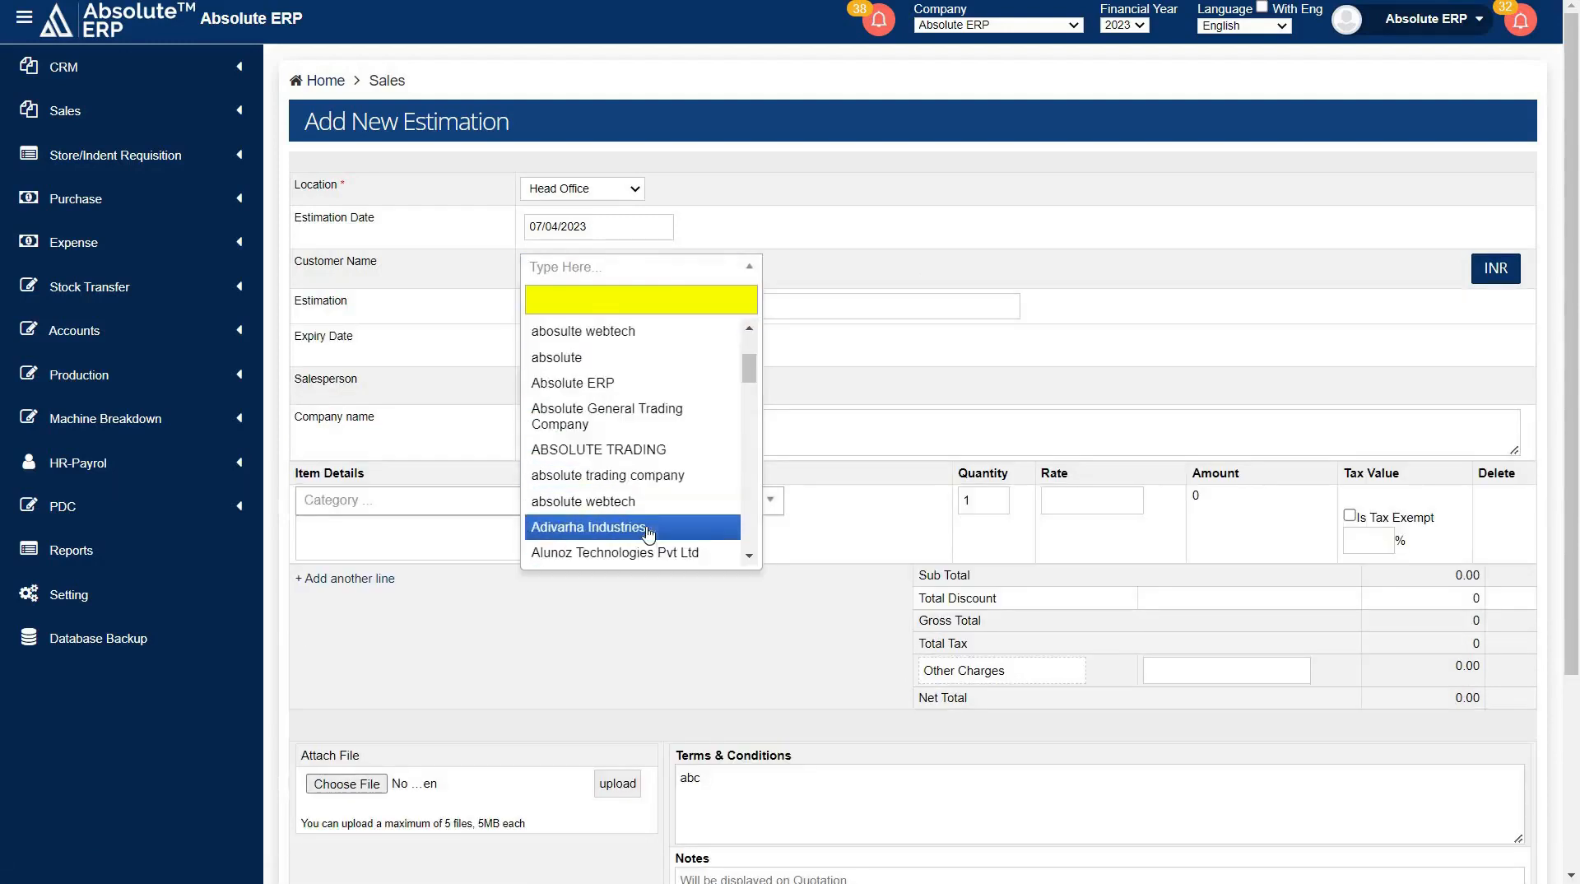
pyautogui.scroll(2, 648, 535)
pyautogui.scroll(3, 649, 535)
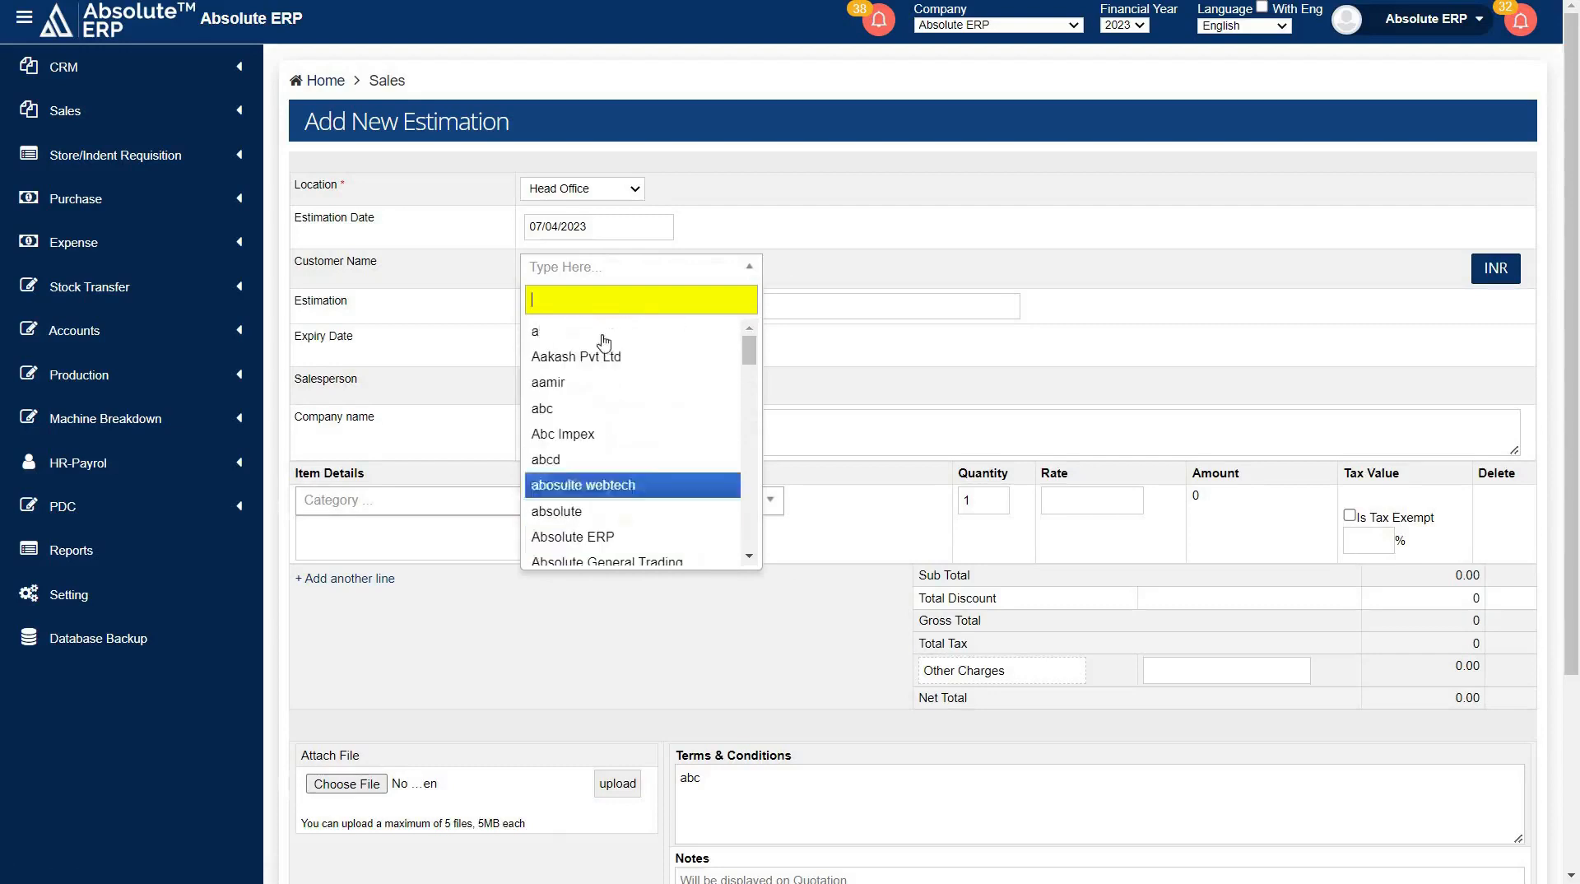
pyautogui.write('a')
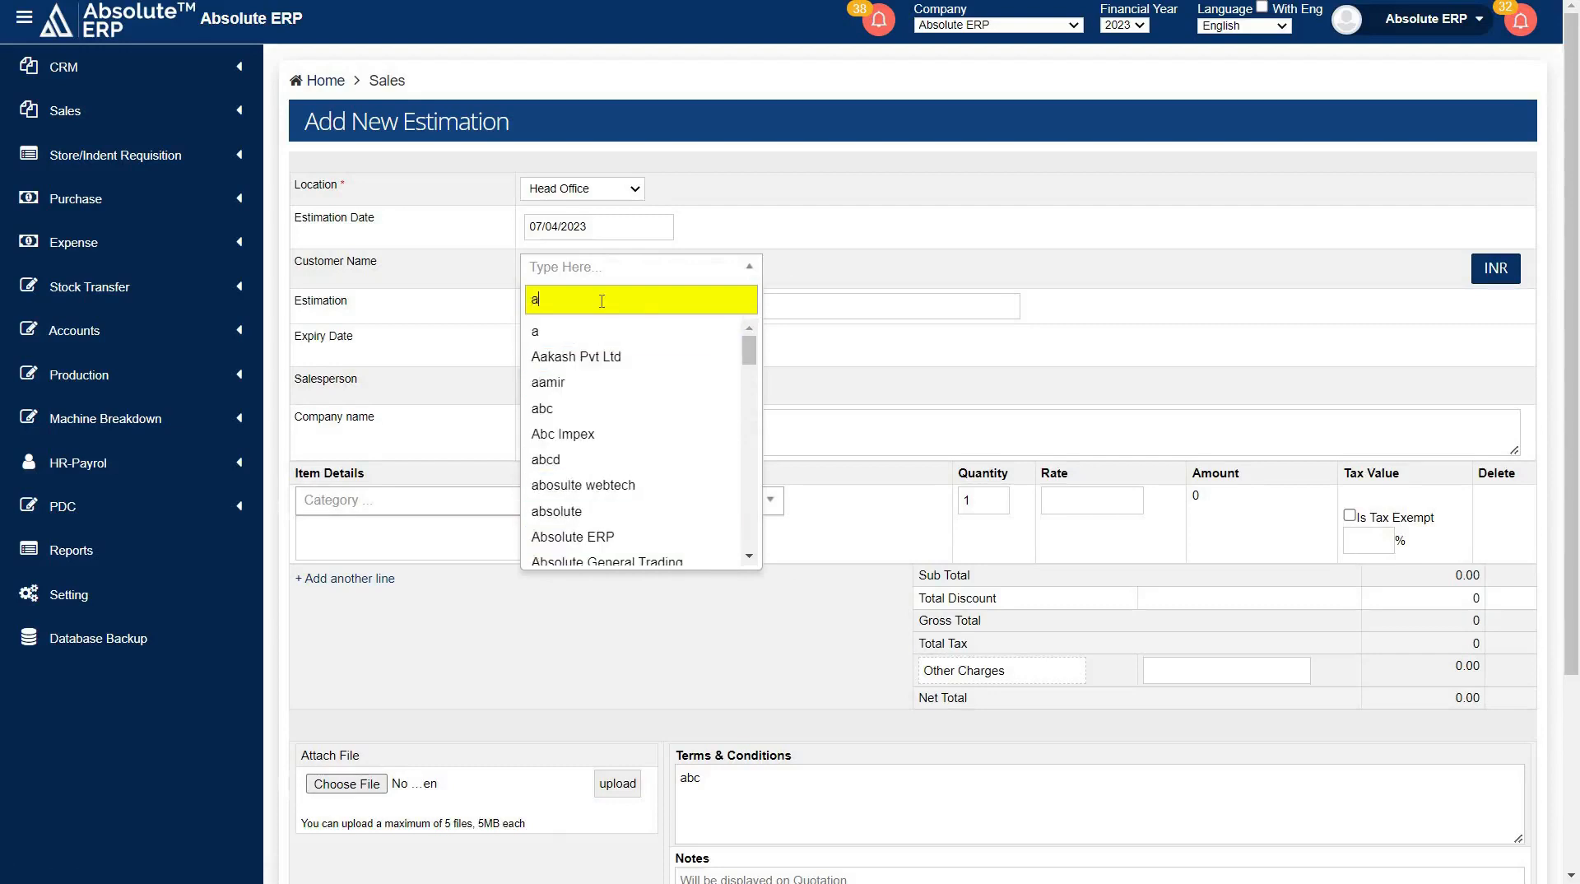
pyautogui.write('dd')
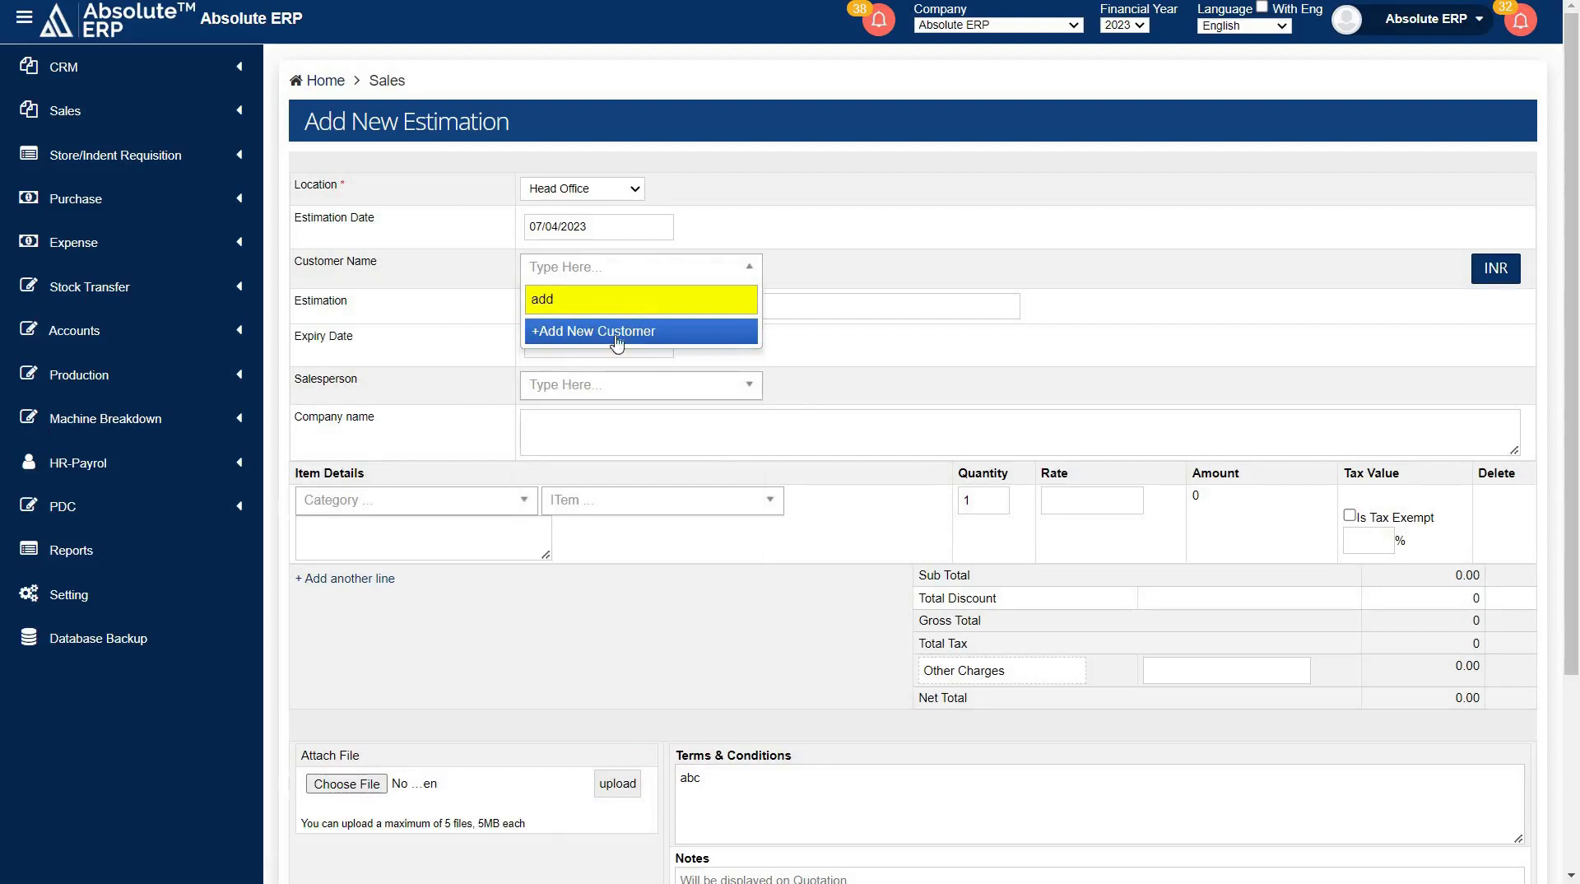
pyautogui.click(613, 336)
pyautogui.click(540, 70)
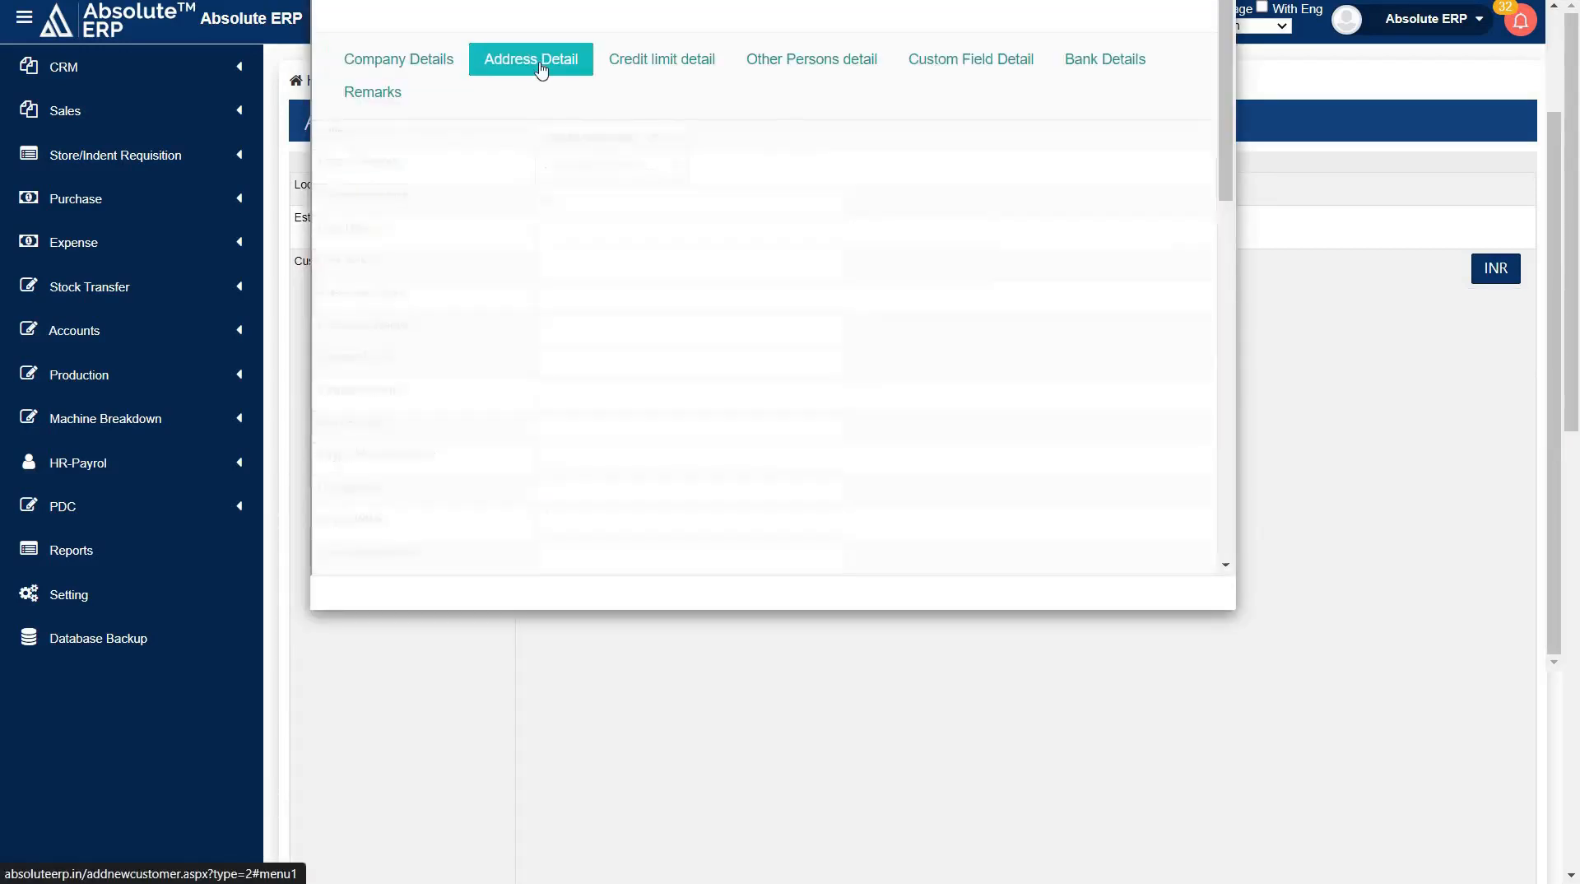
pyautogui.click(668, 64)
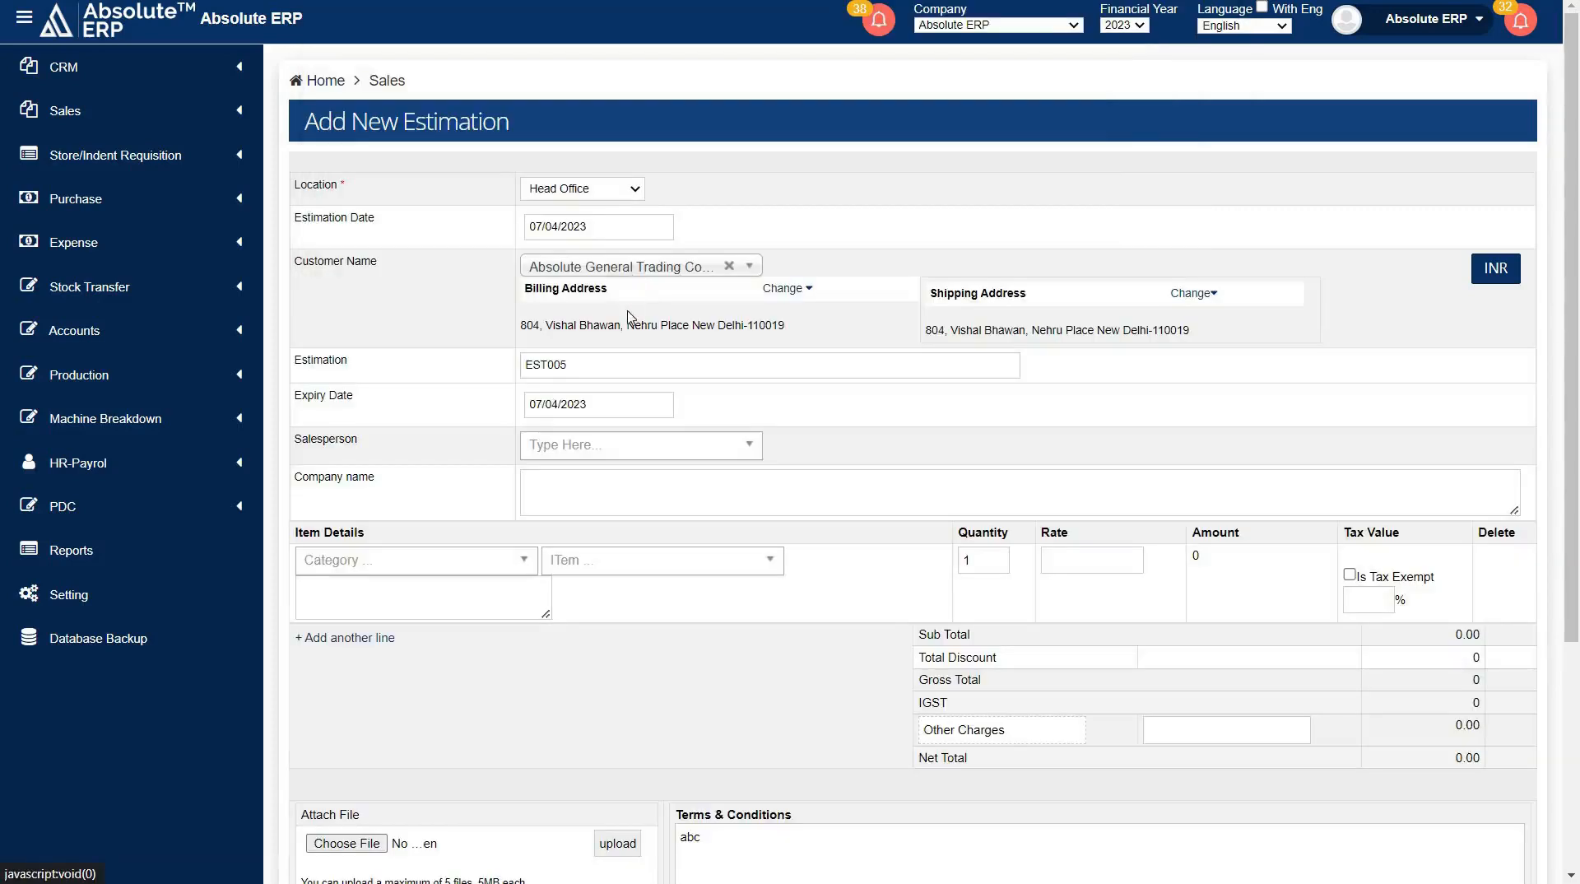
# Examine the customer's billing and shipping addresses and open the option to add a new billing address
pyautogui.moveTo(526, 290); pyautogui.dragTo(629, 310)
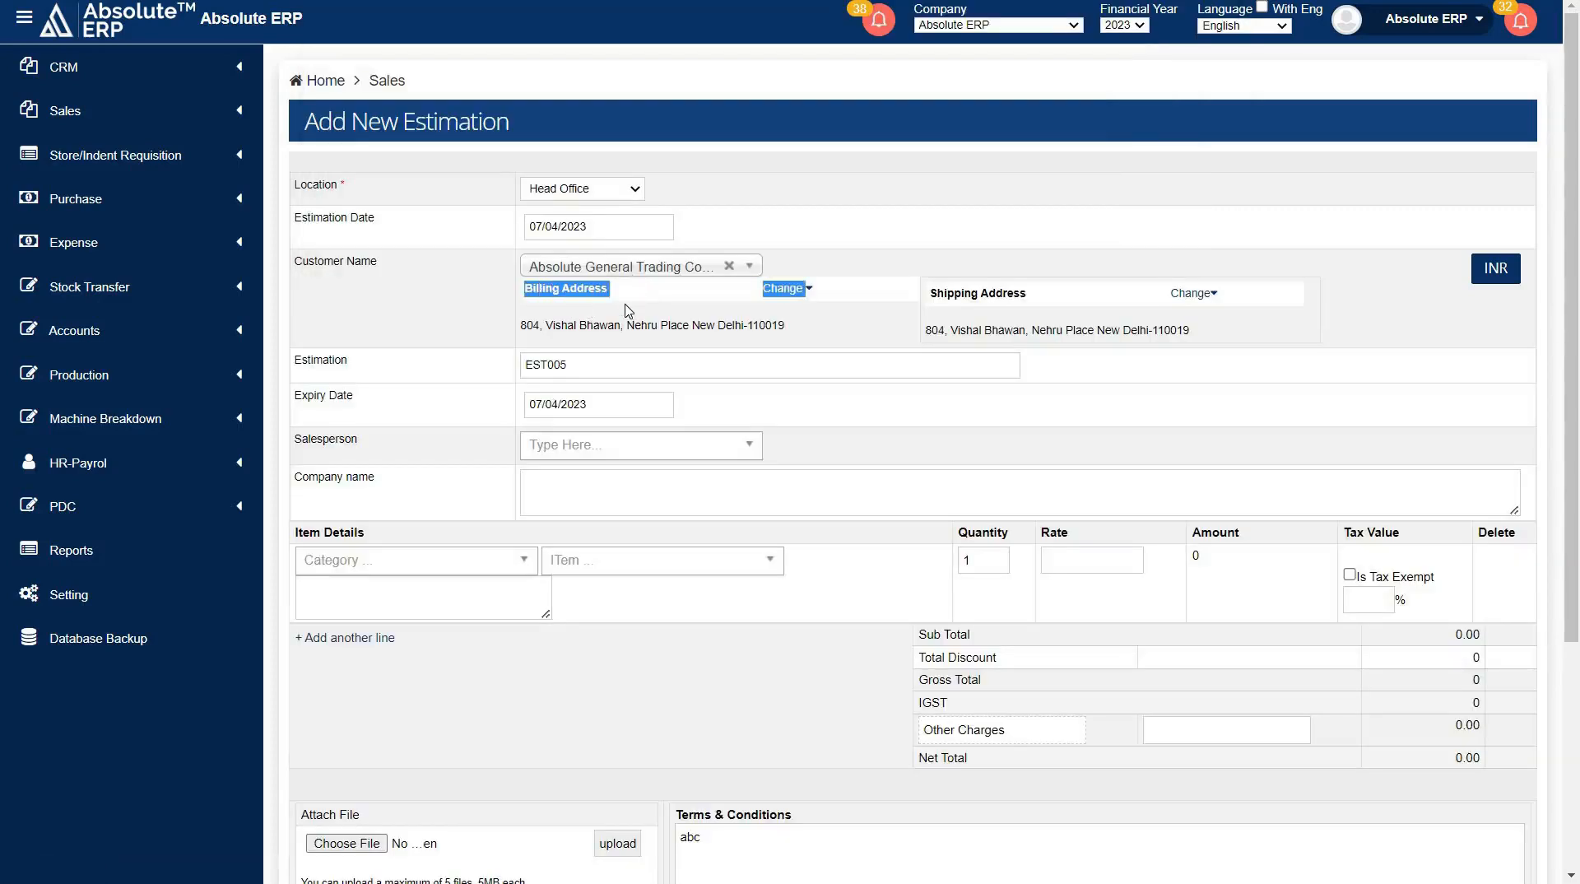
pyautogui.click(628, 310)
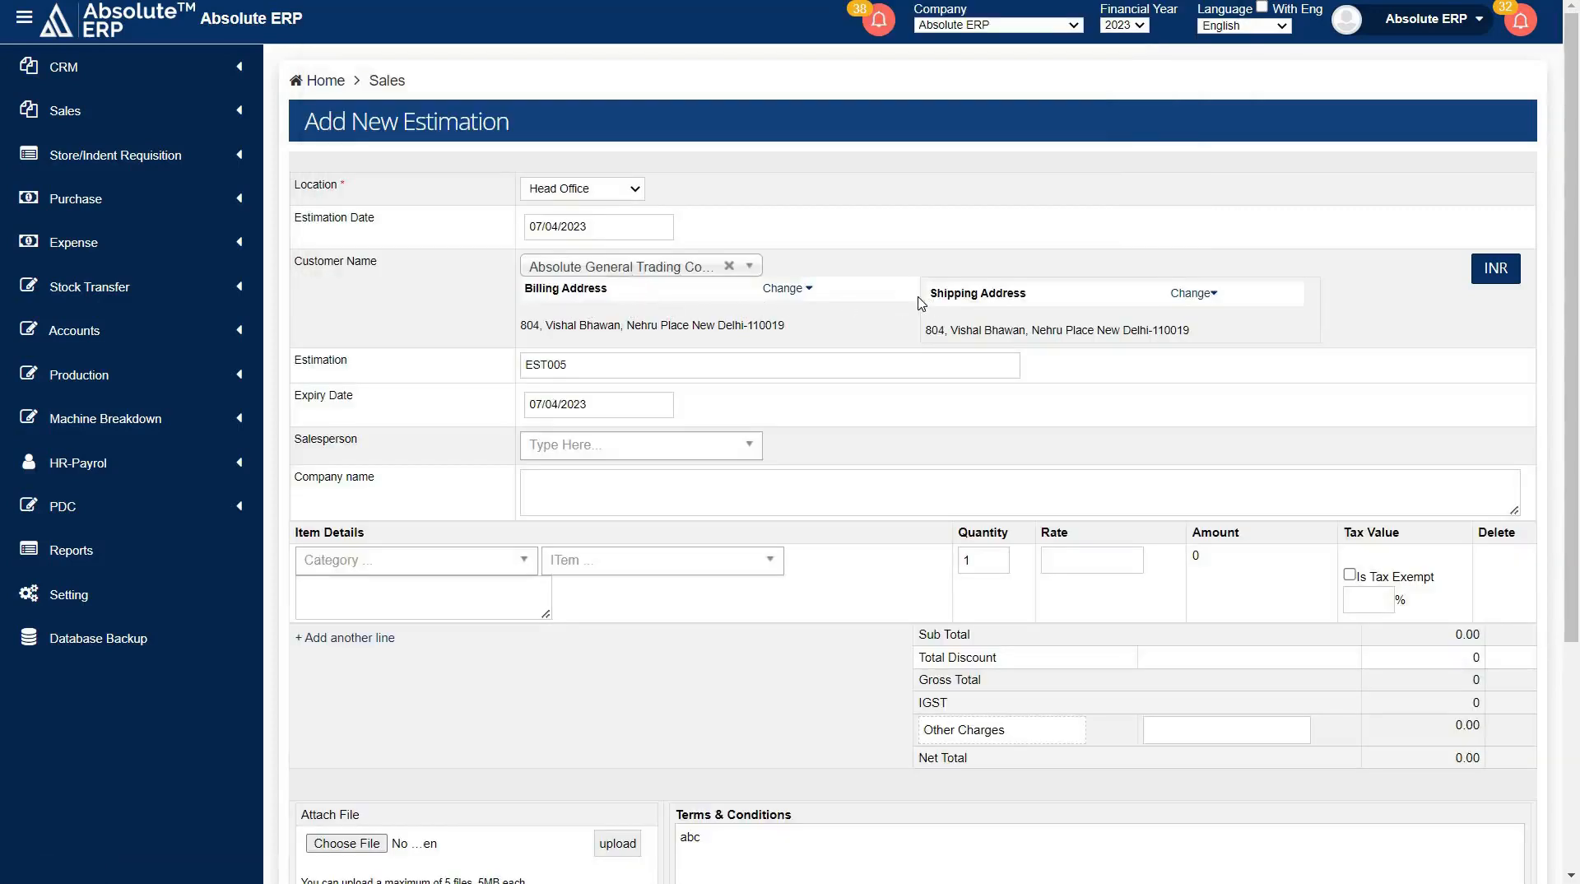
pyautogui.moveTo(920, 298); pyautogui.dragTo(1028, 297)
pyautogui.click(953, 311)
pyautogui.click(783, 292)
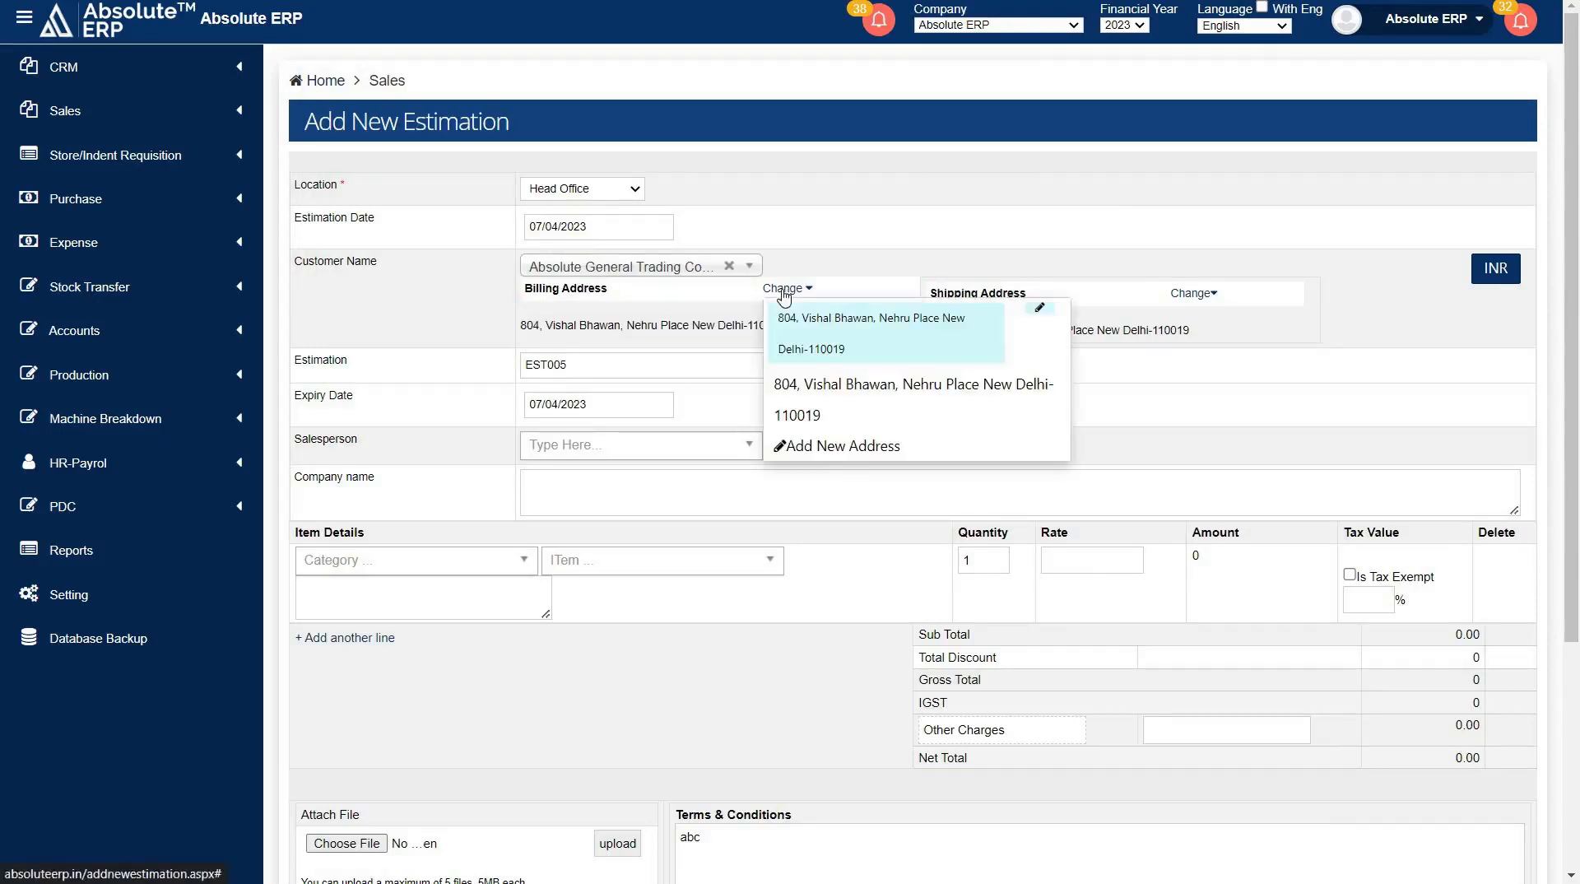
pyautogui.click(823, 447)
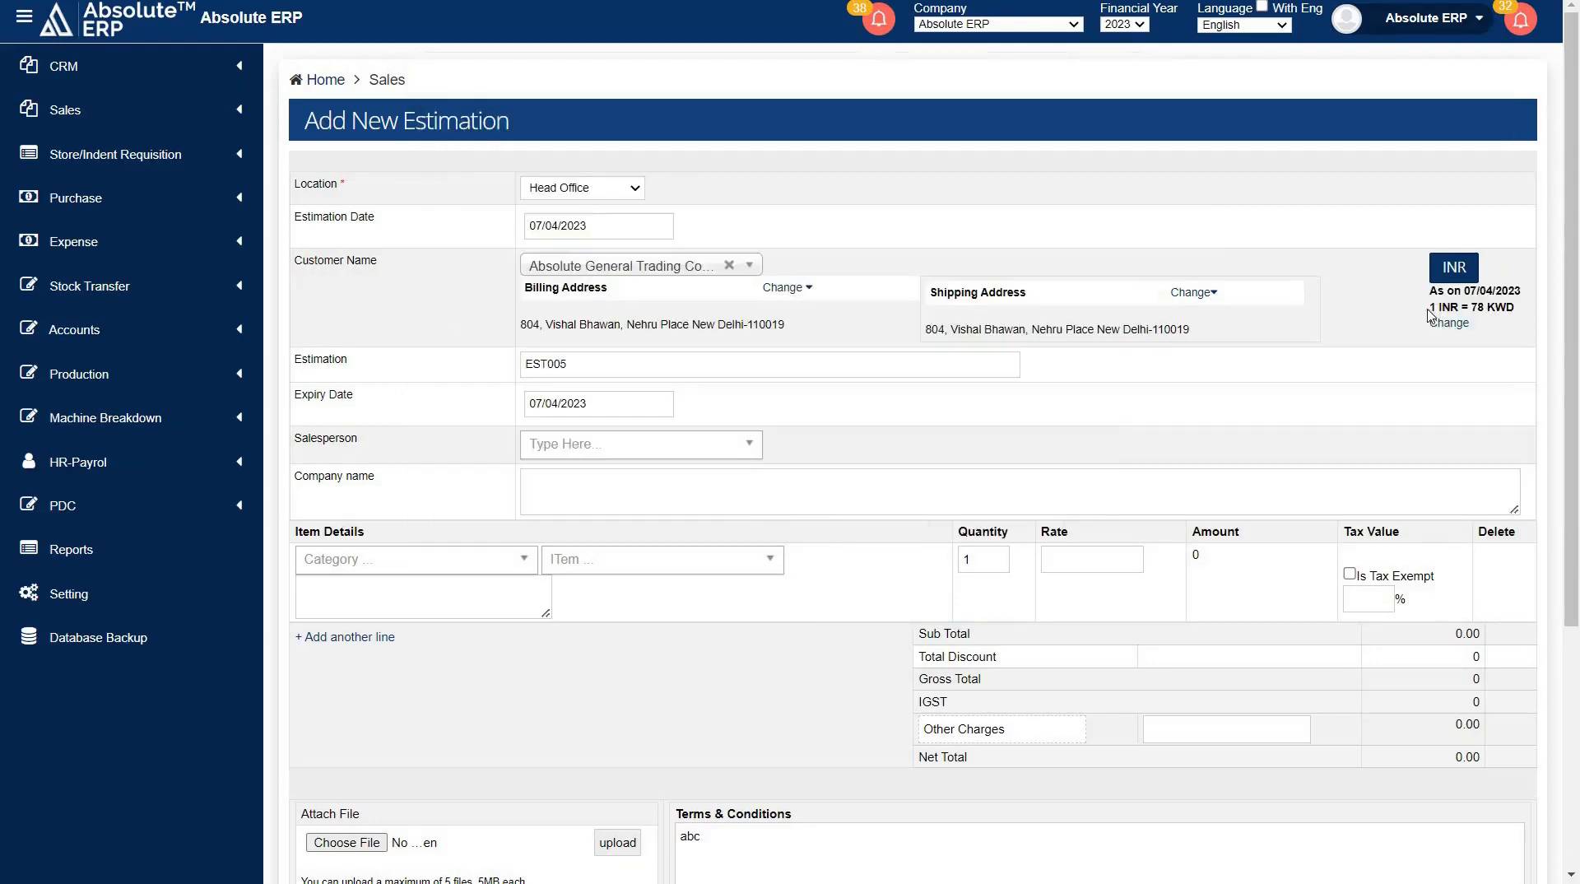
# Change the INR conversion rate of the estimation to 75 KWD
pyautogui.moveTo(1428, 310); pyautogui.dragTo(1522, 313)
pyautogui.click(1524, 320)
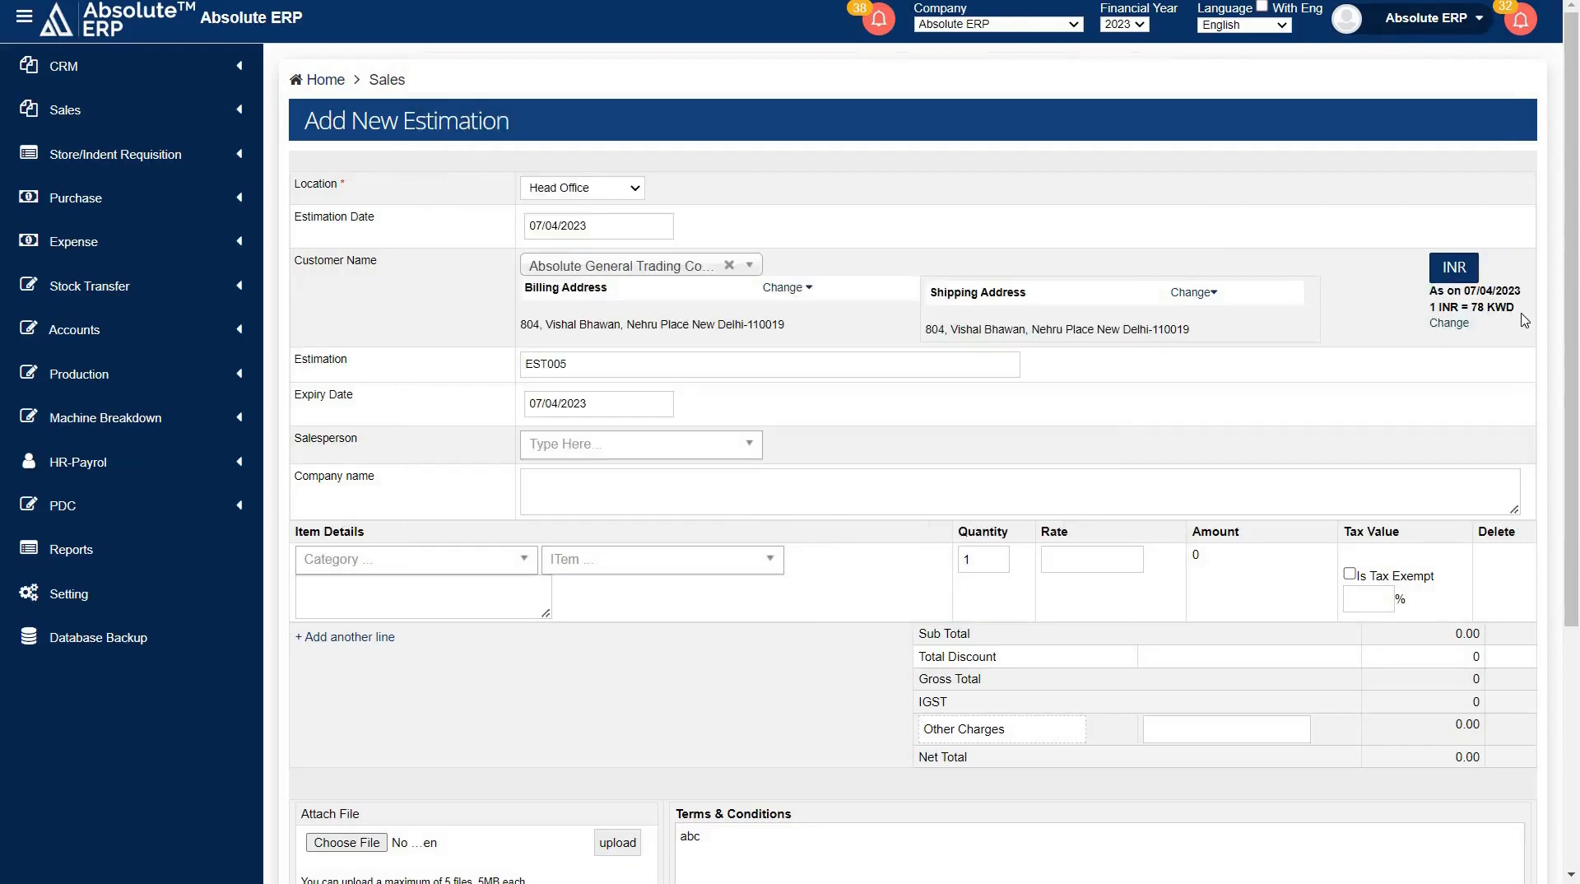
pyautogui.click(1436, 326)
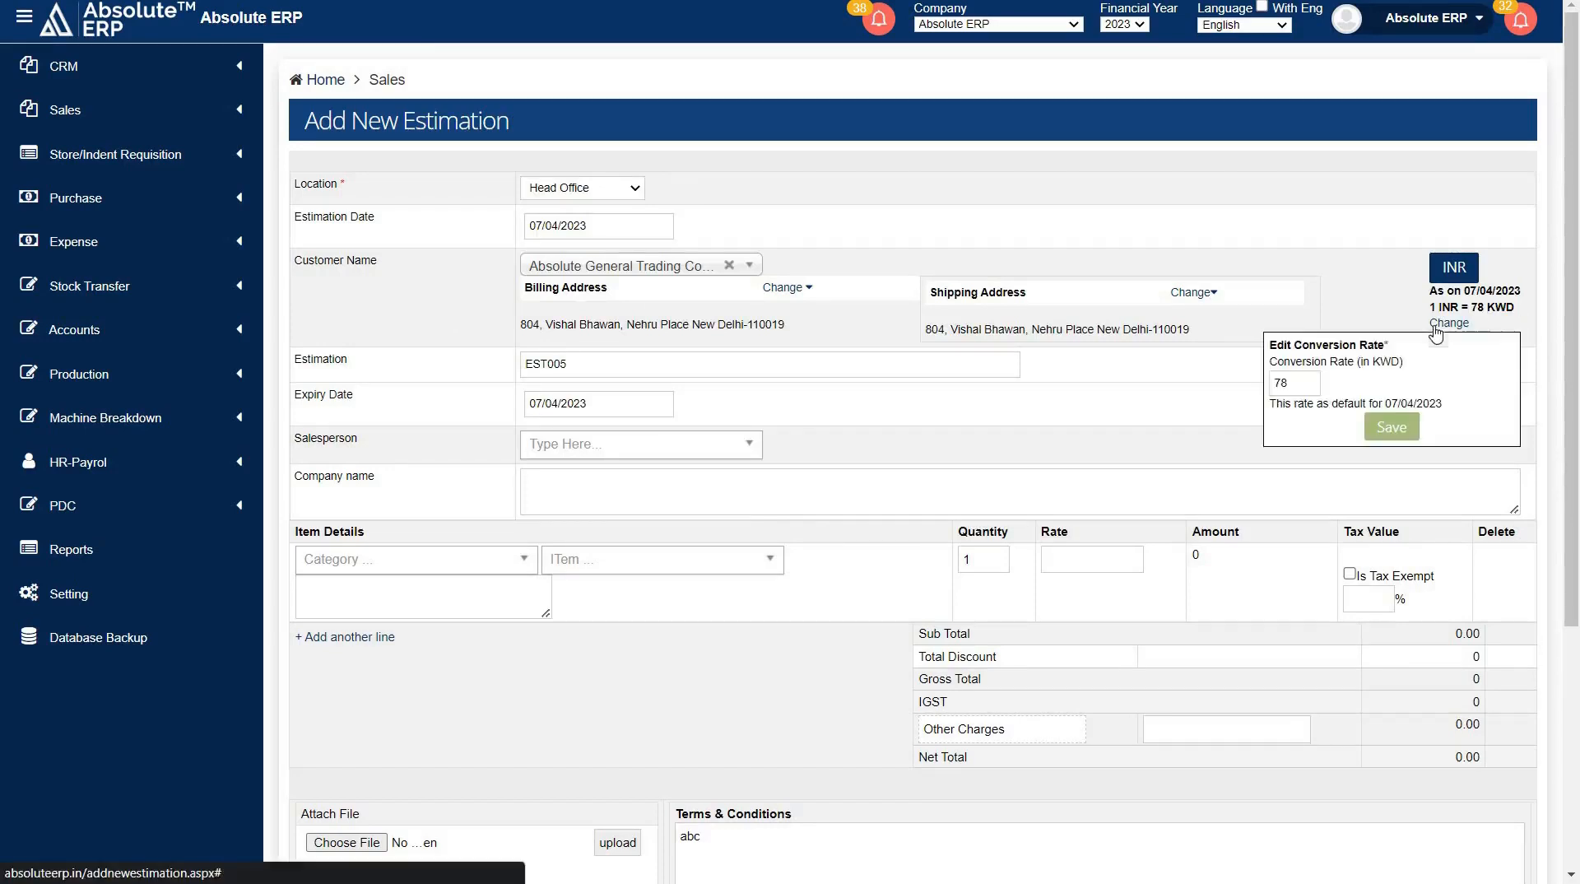
pyautogui.click(1301, 387)
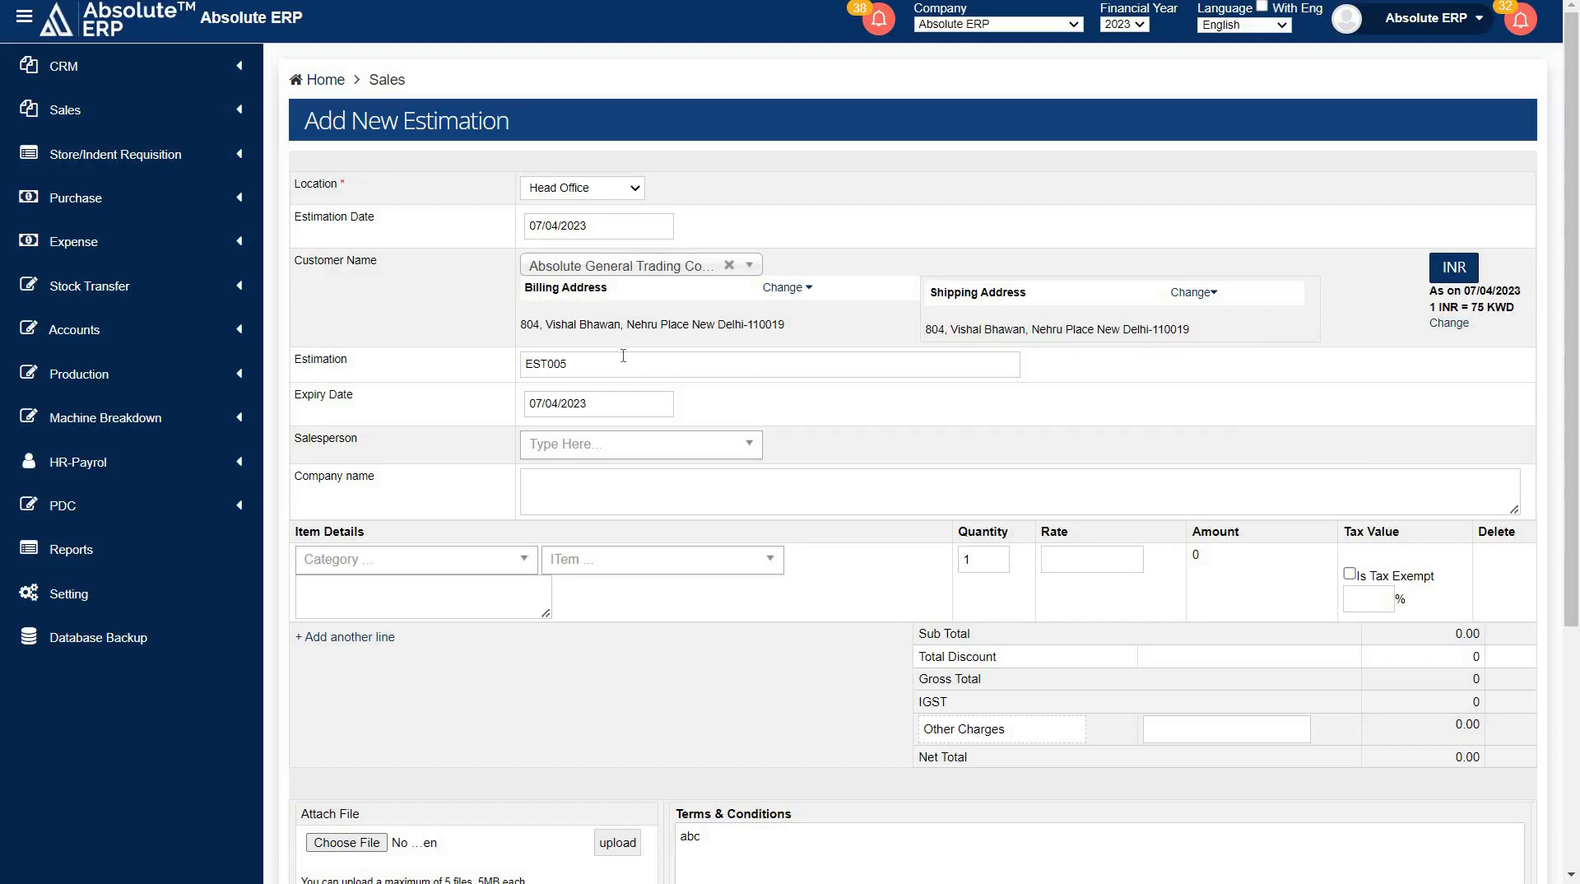
# Review the estimation number and look at the expiry date calendar without picking another date
pyautogui.moveTo(623, 356); pyautogui.dragTo(532, 365)
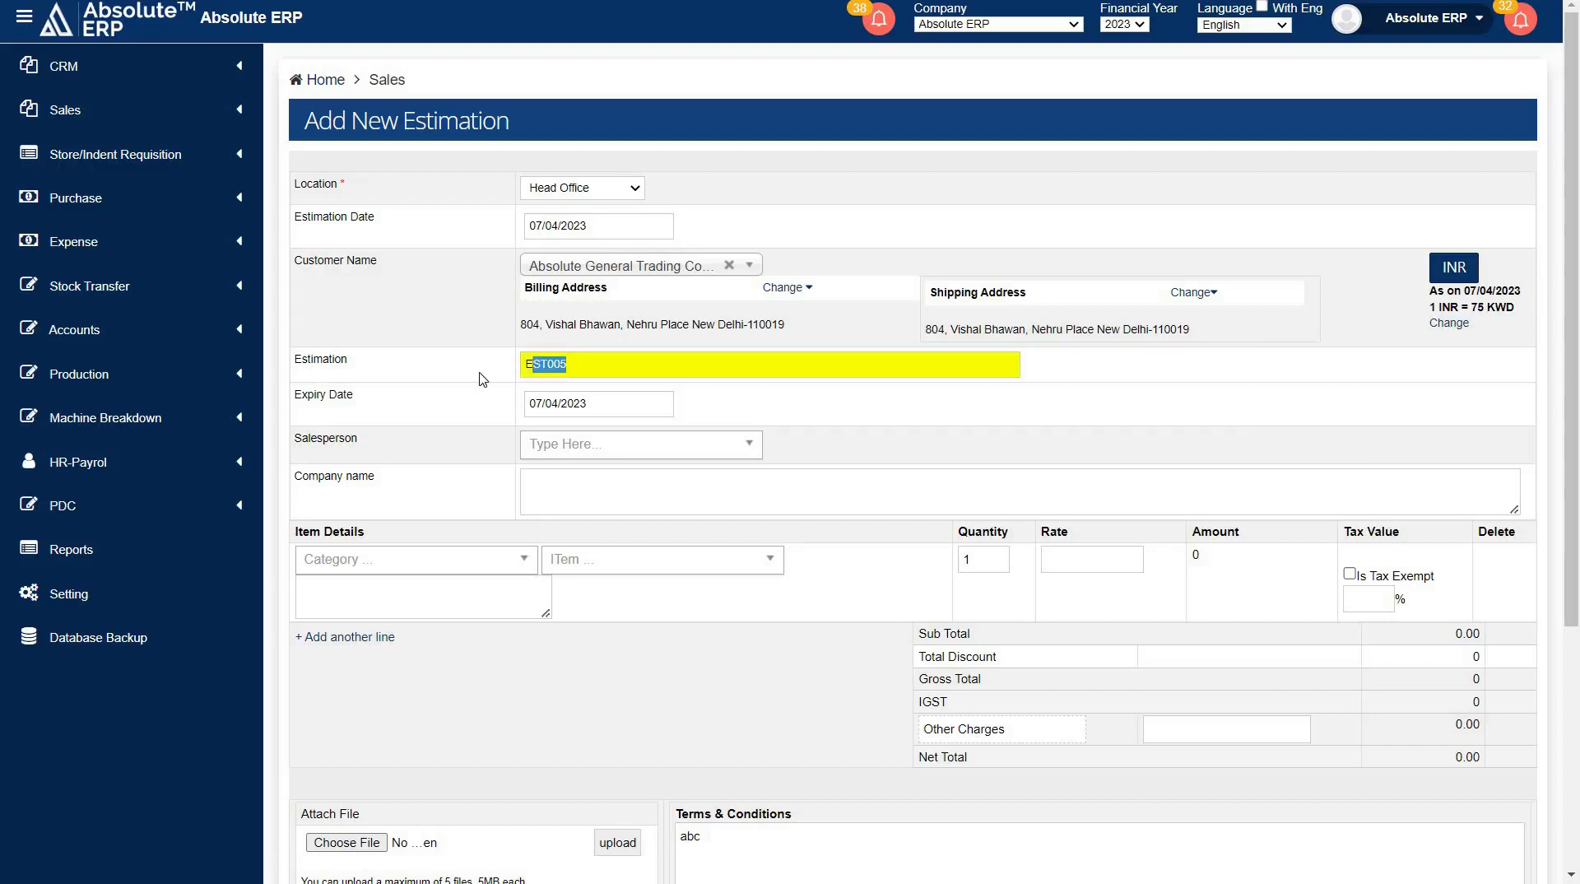
pyautogui.click(483, 380)
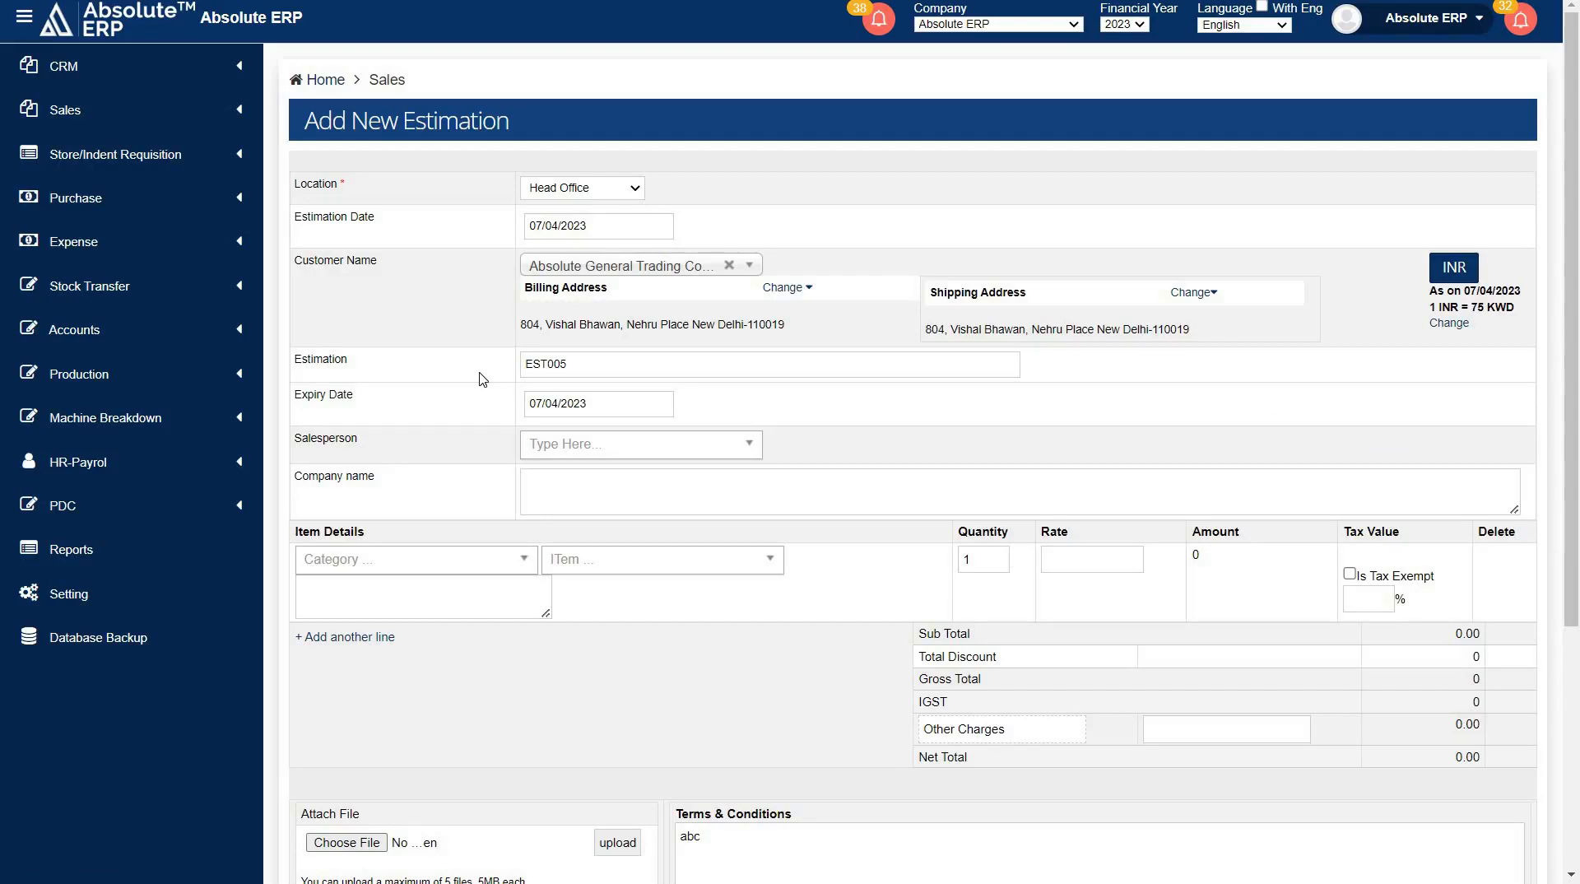
pyautogui.click(579, 399)
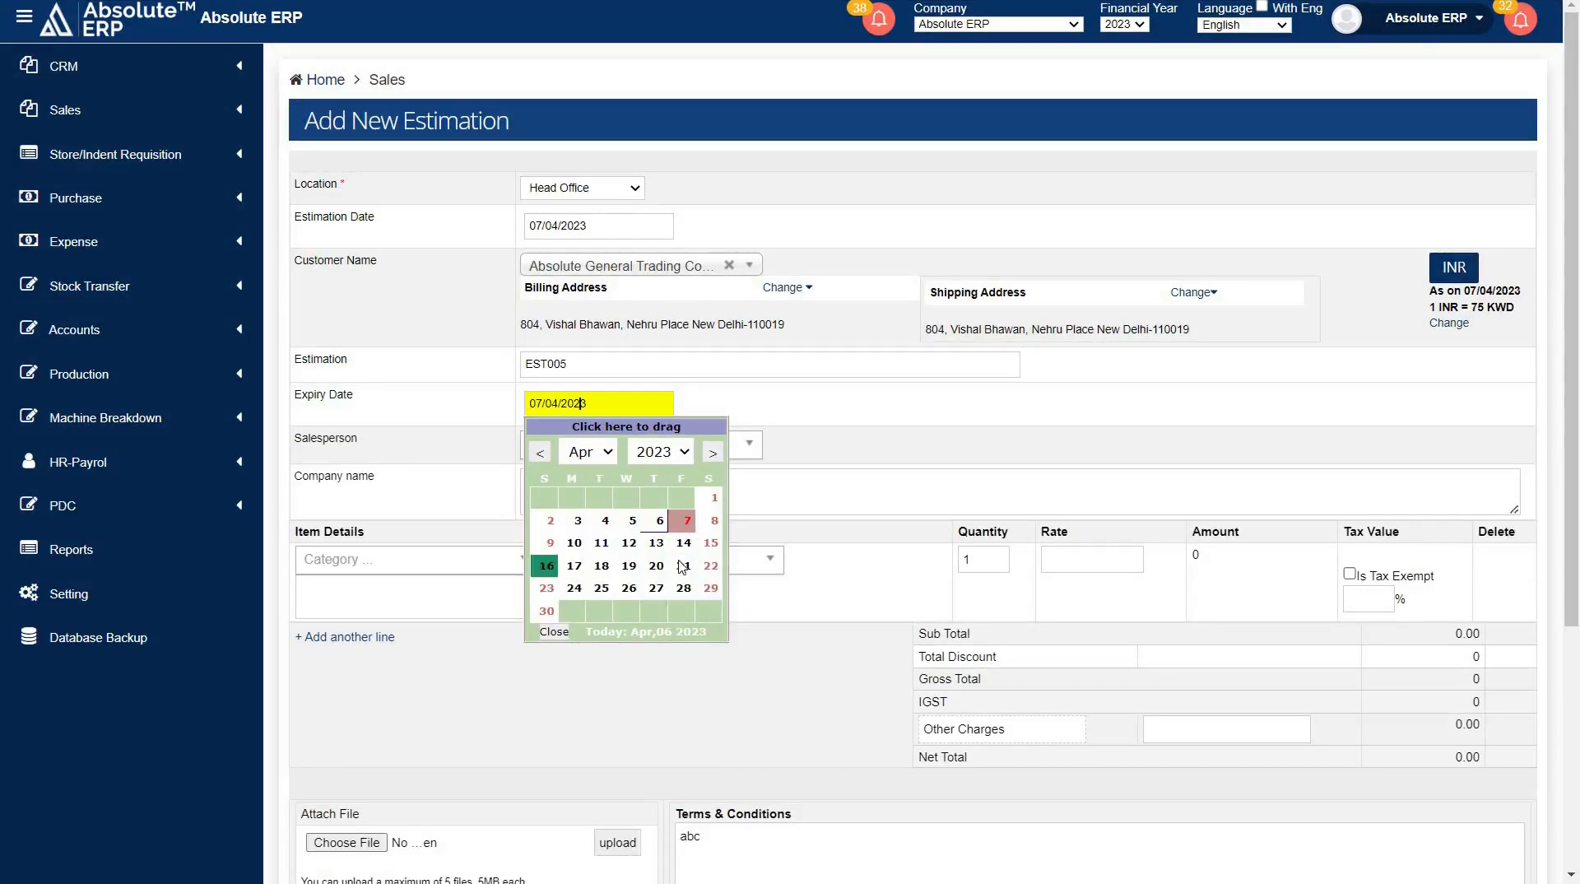
pyautogui.click(804, 419)
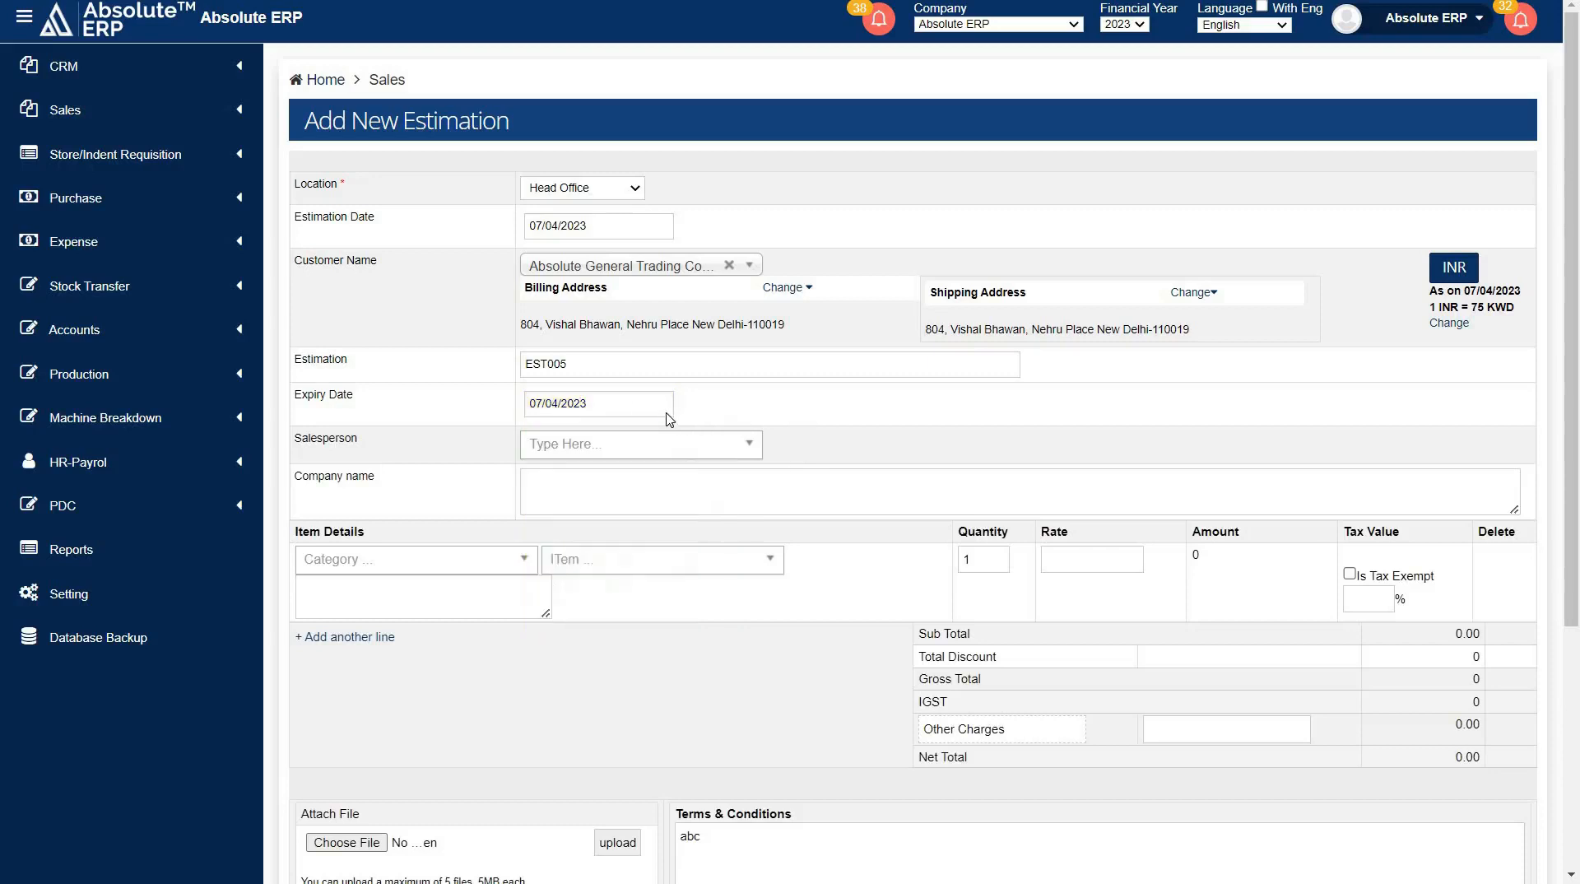
# Open the form for adding a new salesperson, view its name and email fields, and close it without saving
pyautogui.click(636, 449)
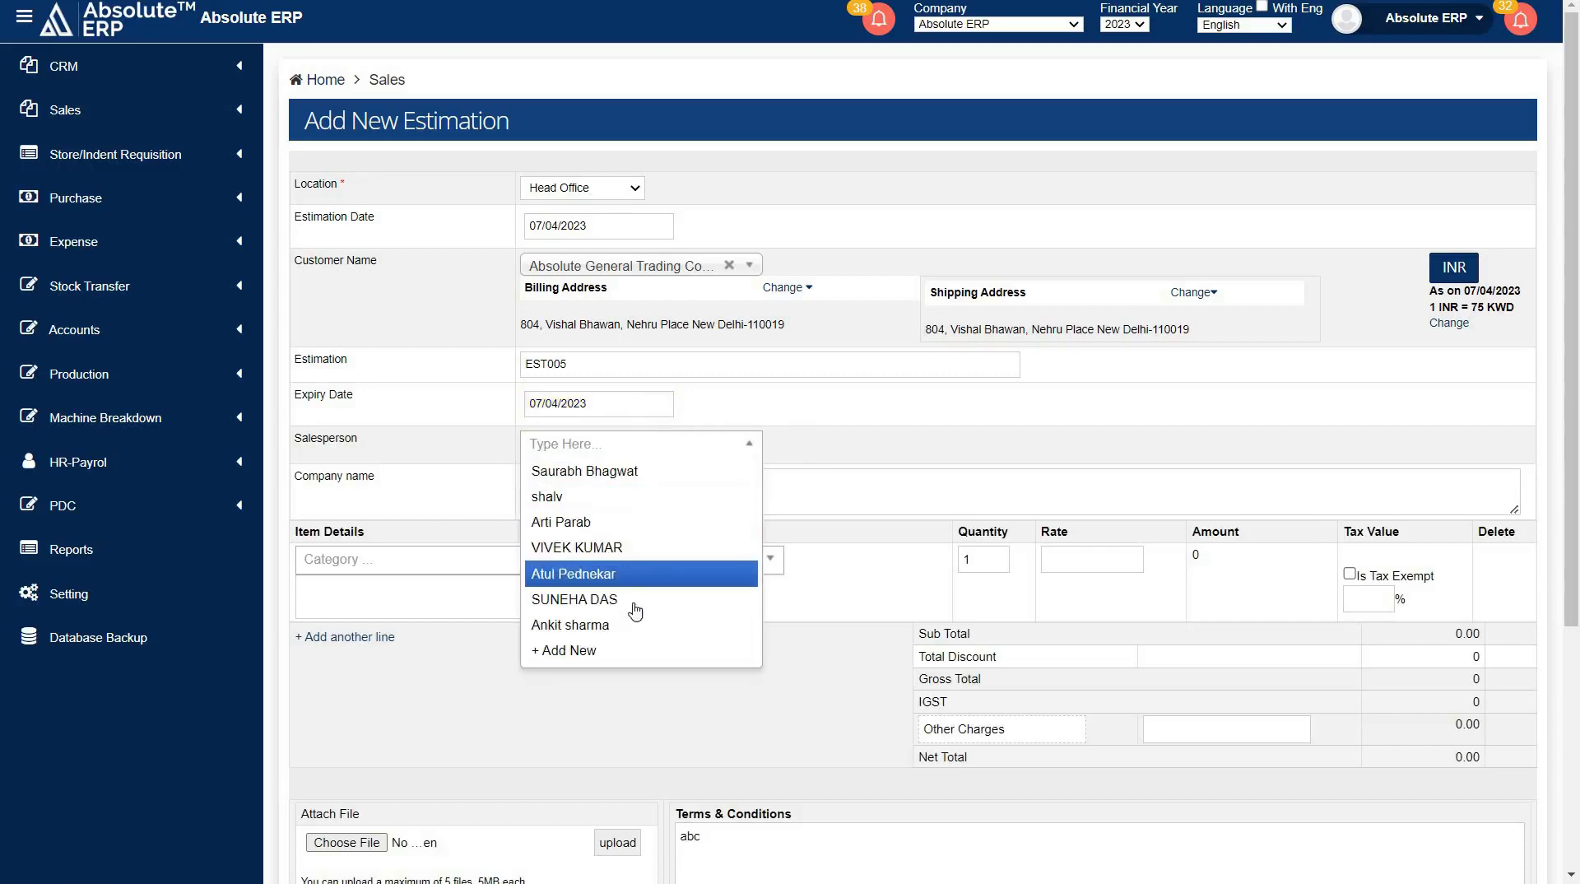
pyautogui.click(636, 649)
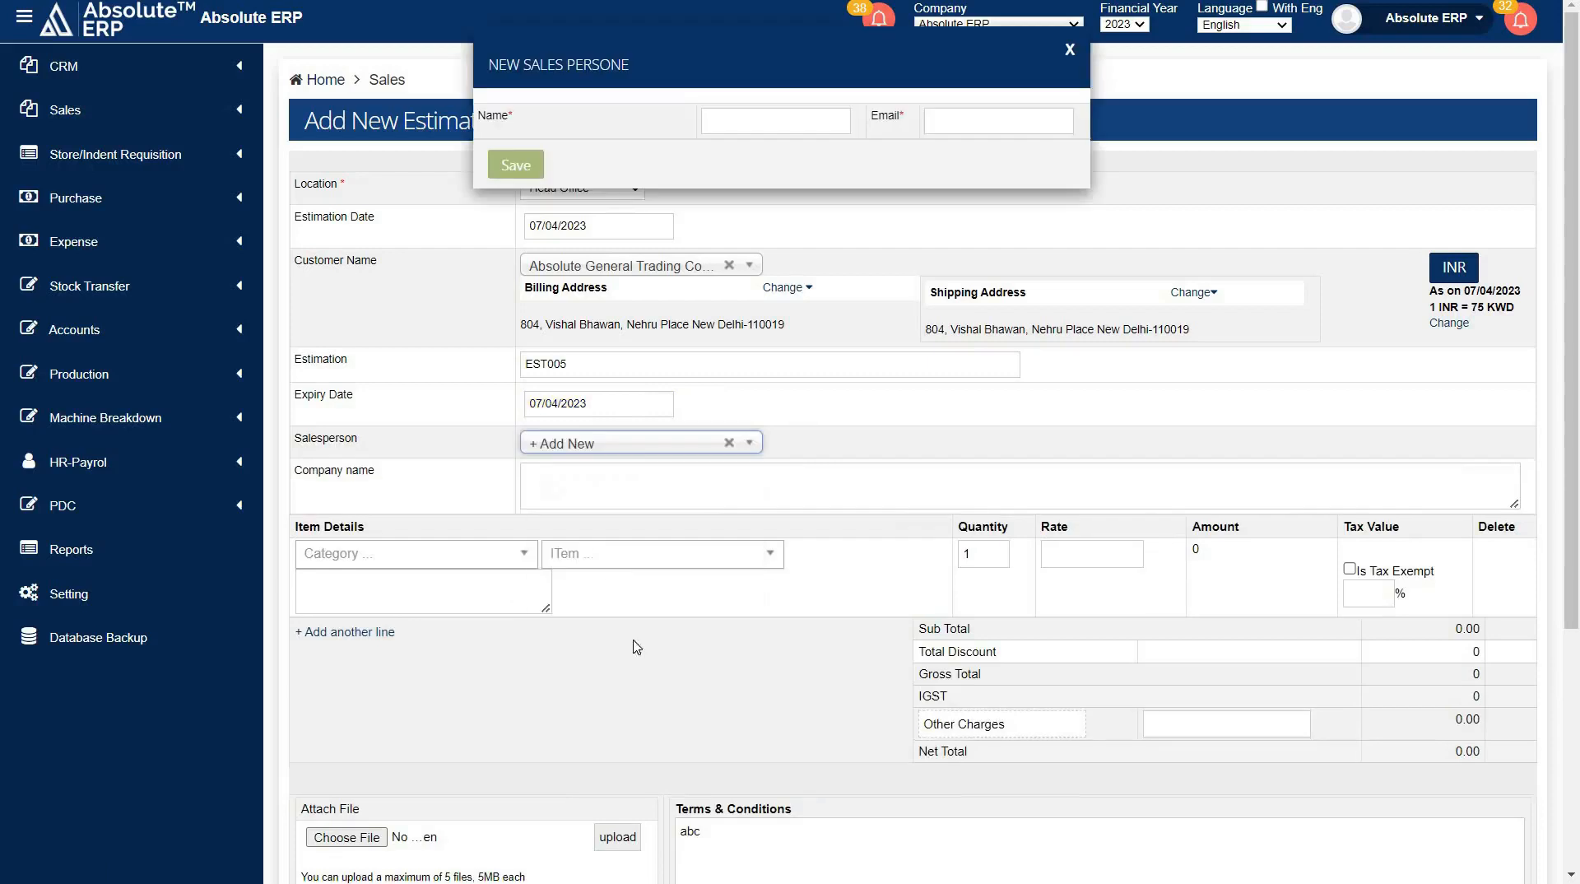
pyautogui.click(764, 131)
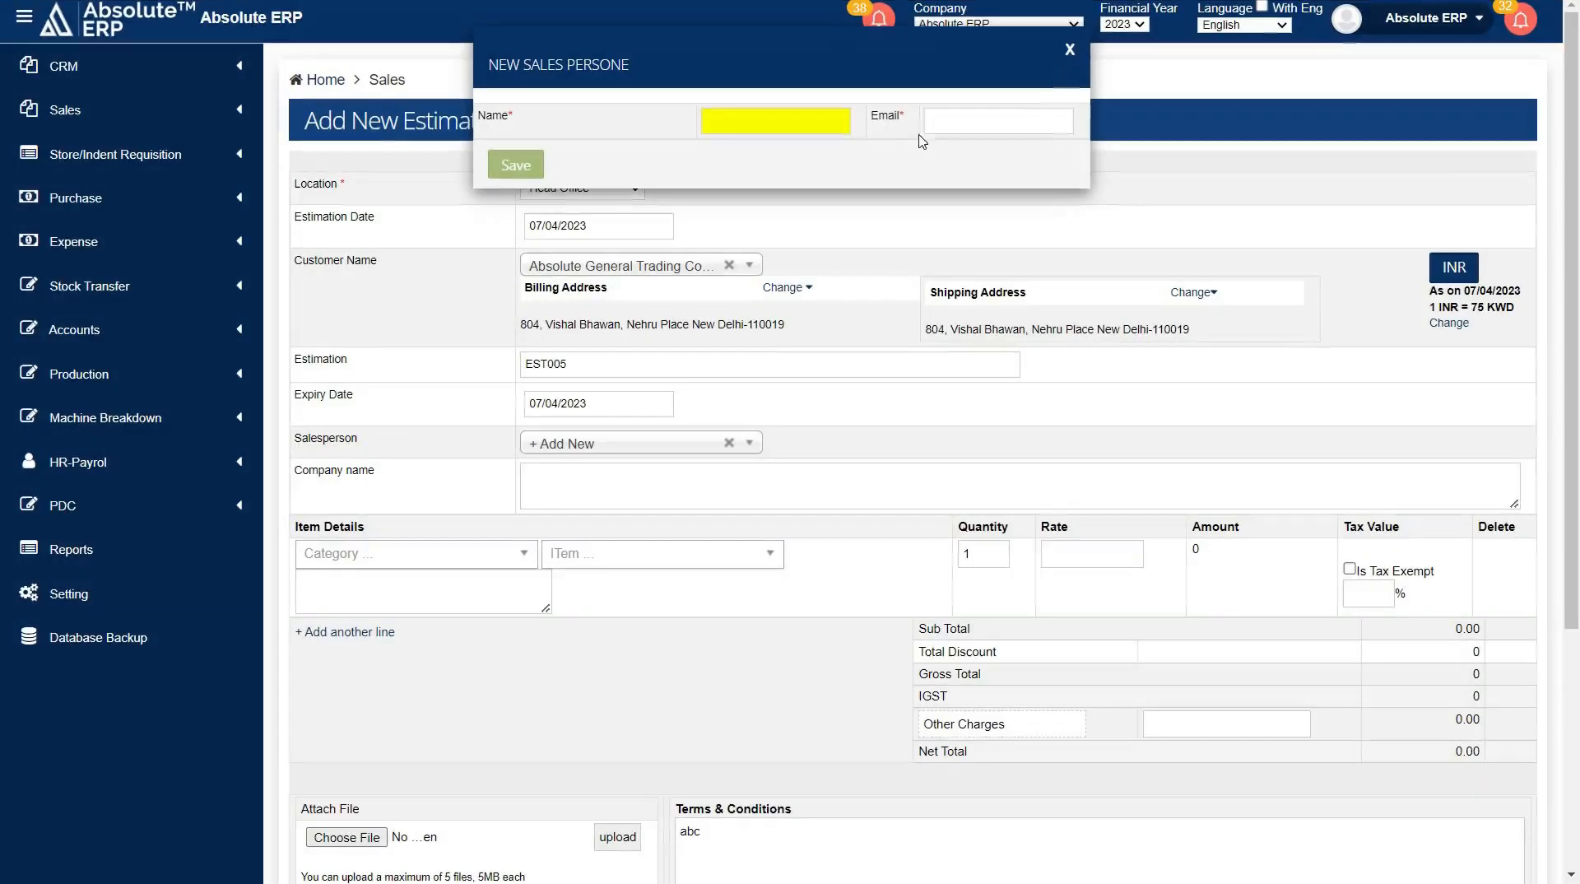
pyautogui.click(934, 129)
pyautogui.click(1070, 50)
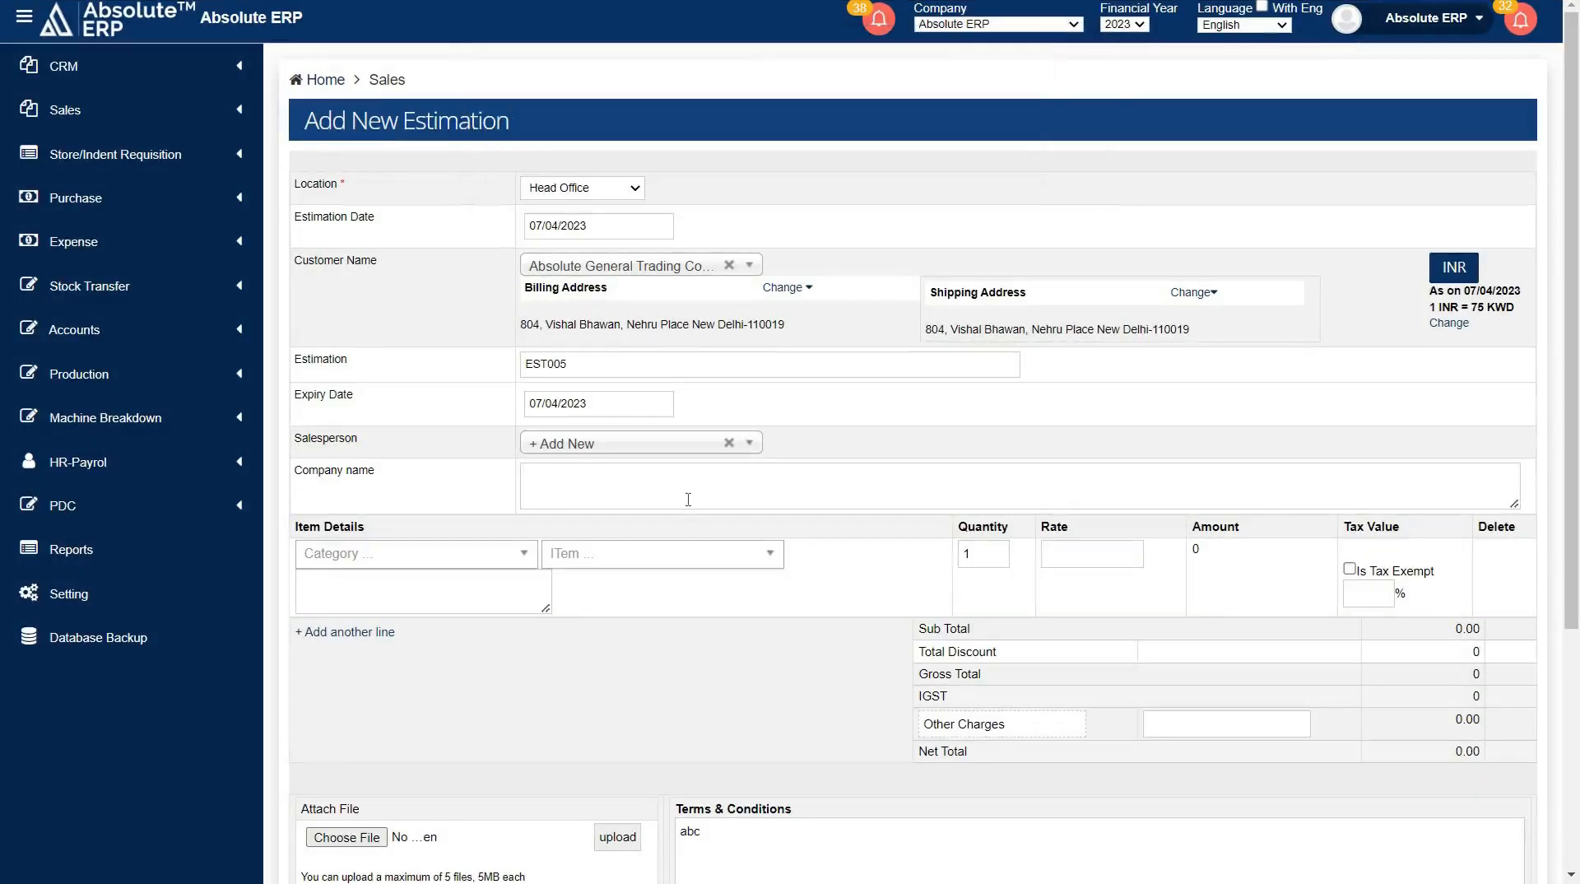
# Look through the item categories, search the items for "cad" and choose CAD 5 Cable for the first line
pyautogui.click(517, 554)
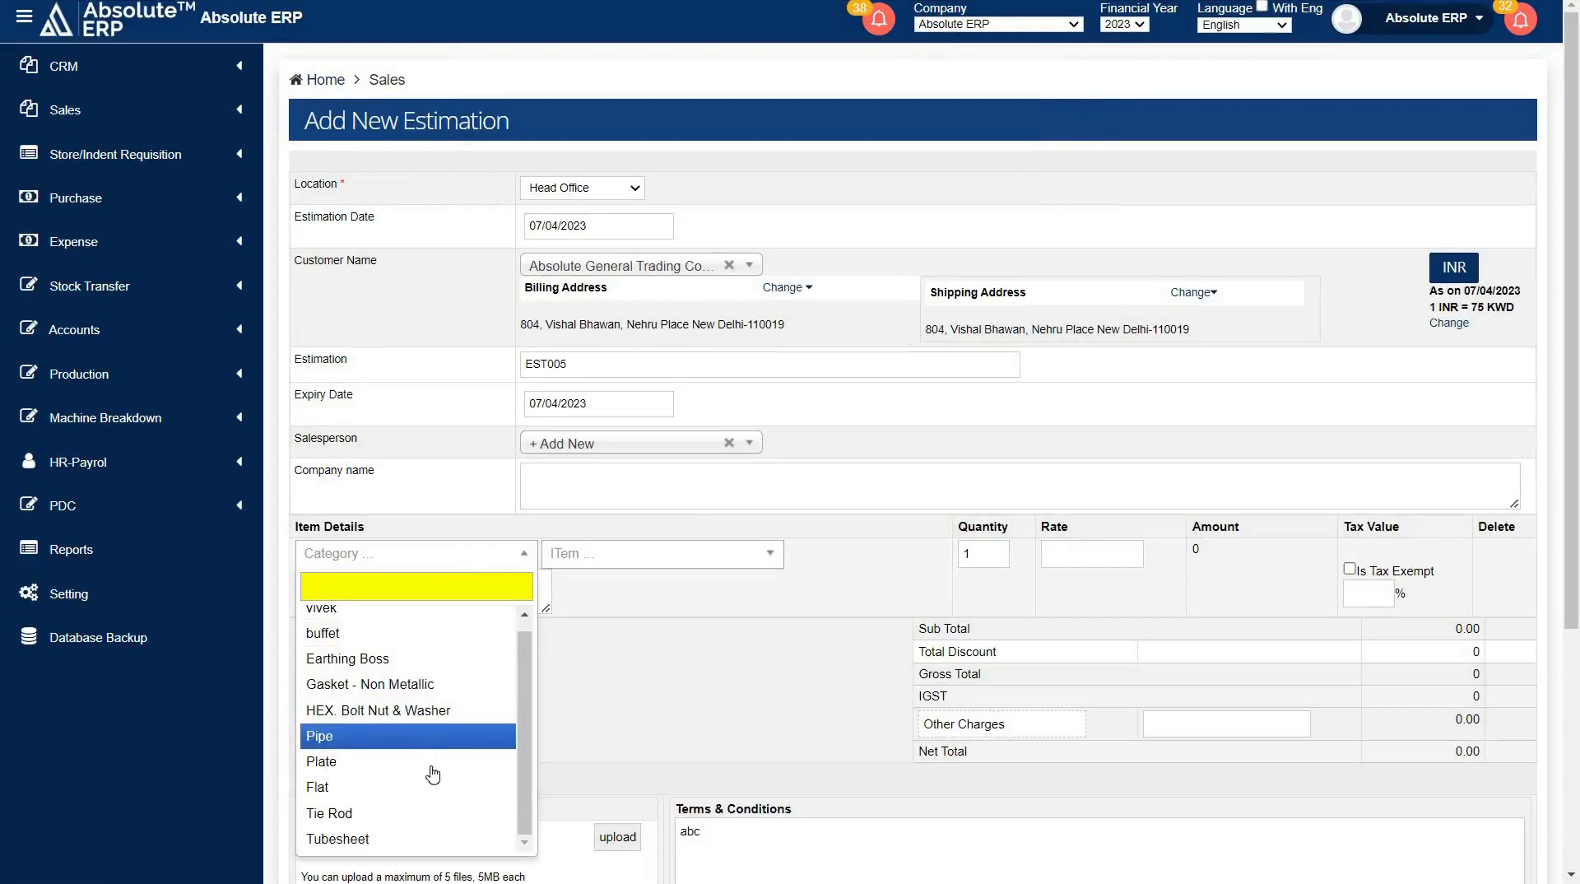
pyautogui.click(610, 556)
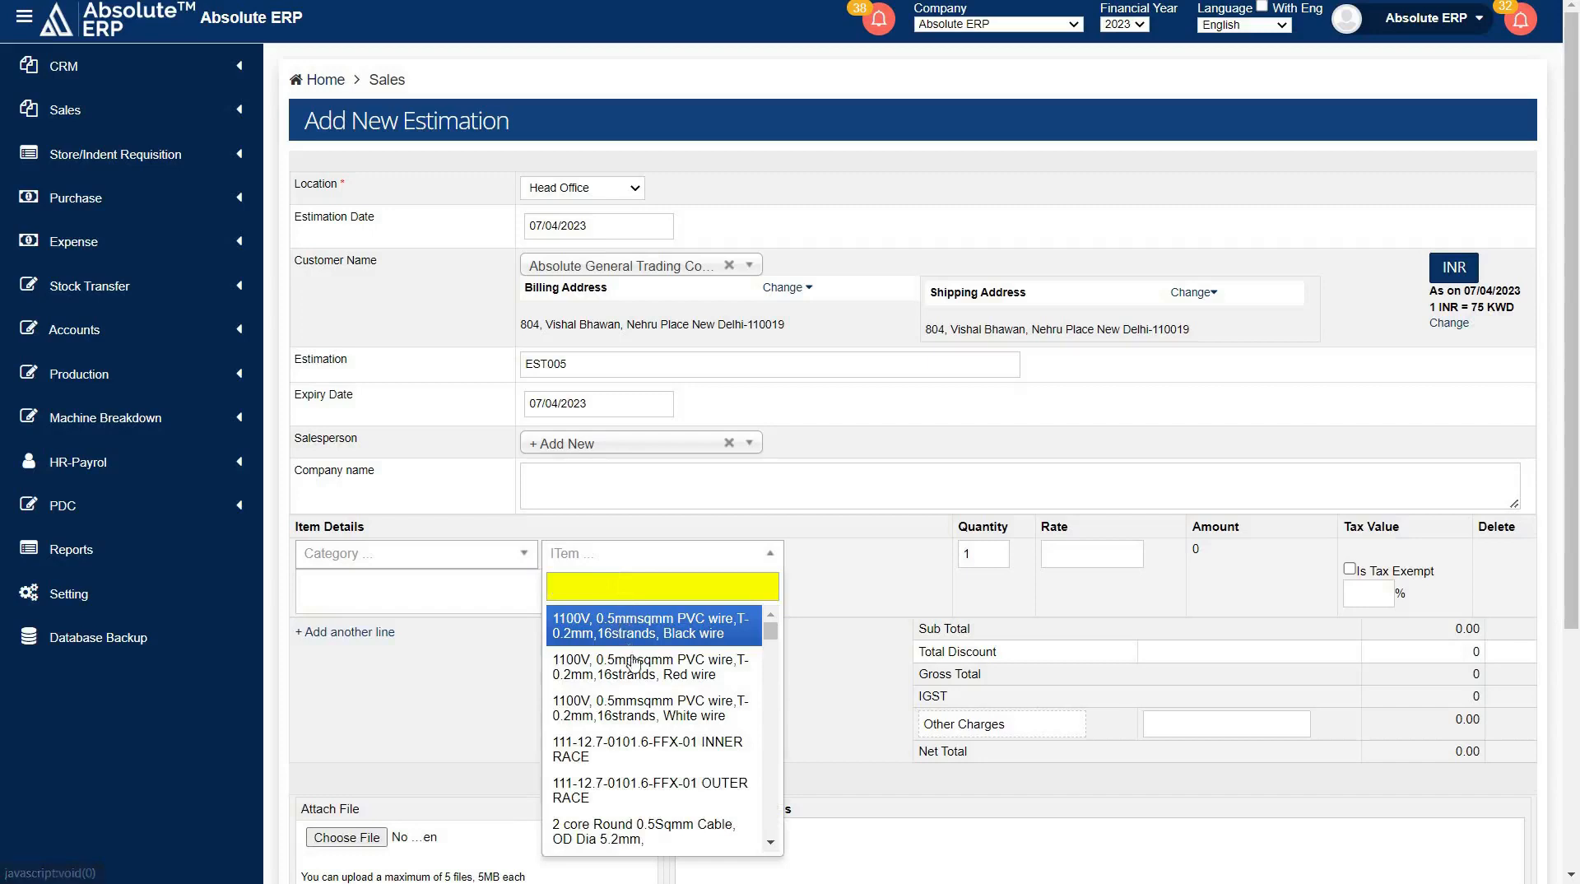
pyautogui.scroll(-5, 648, 790)
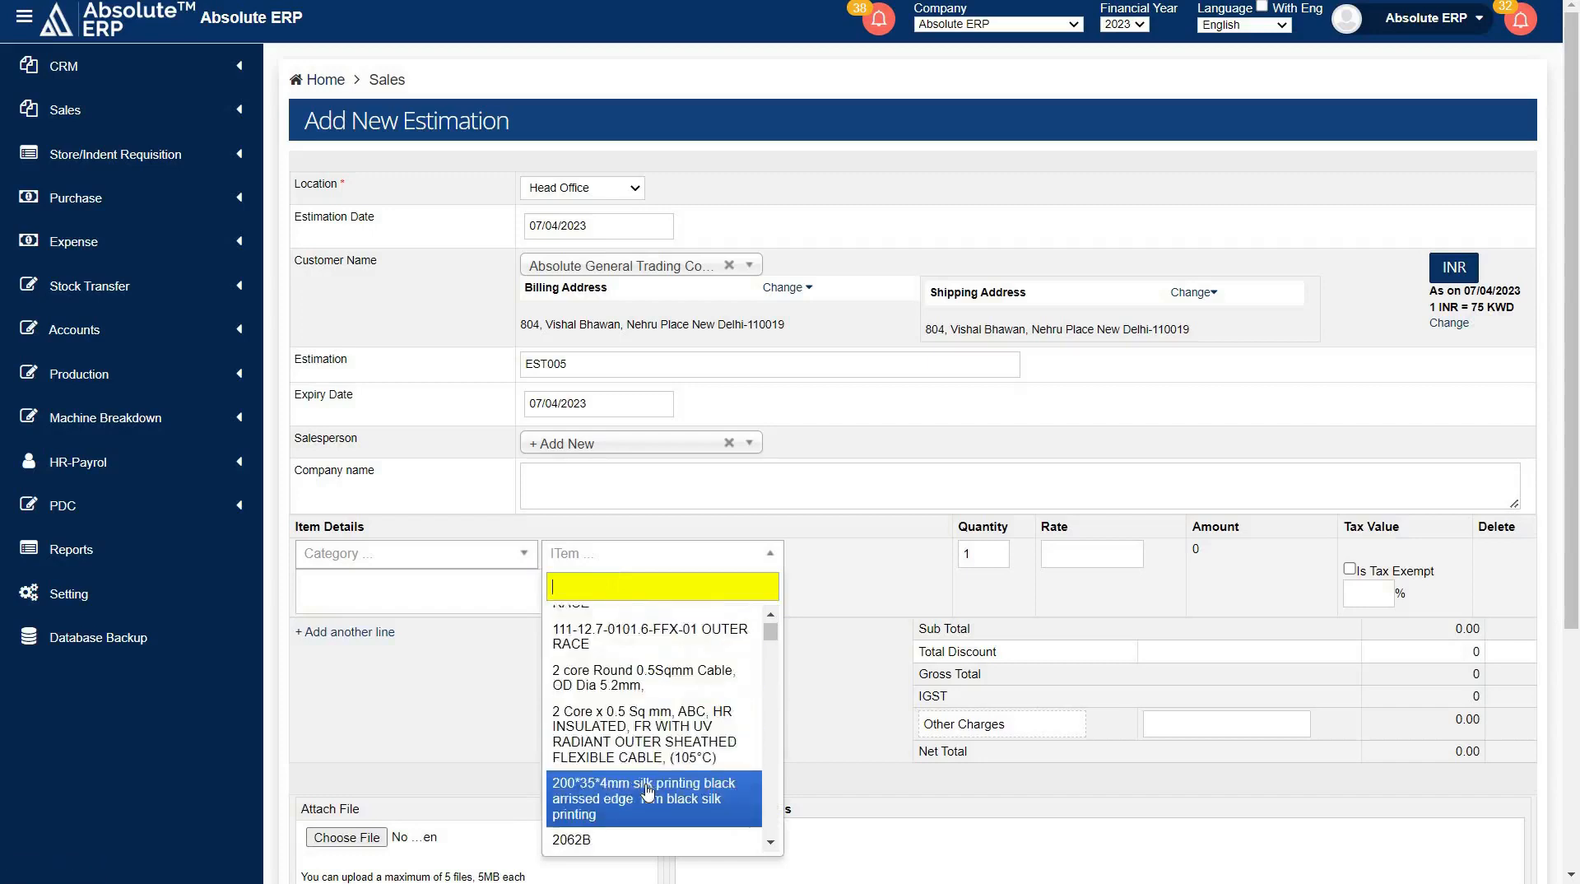
pyautogui.scroll(5, 648, 740)
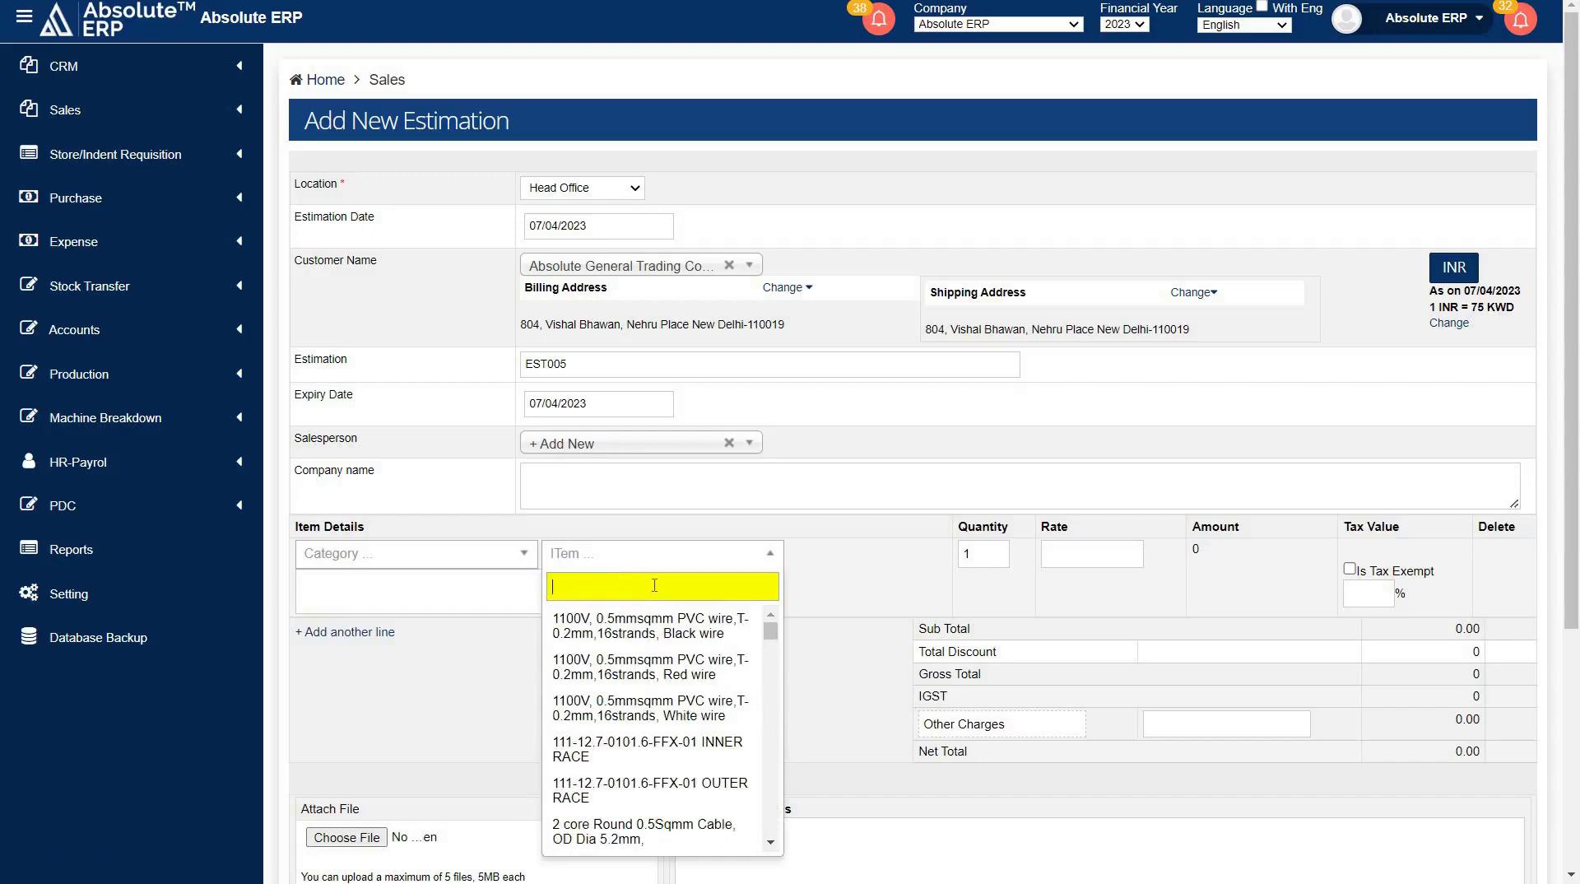
pyautogui.write('cad')
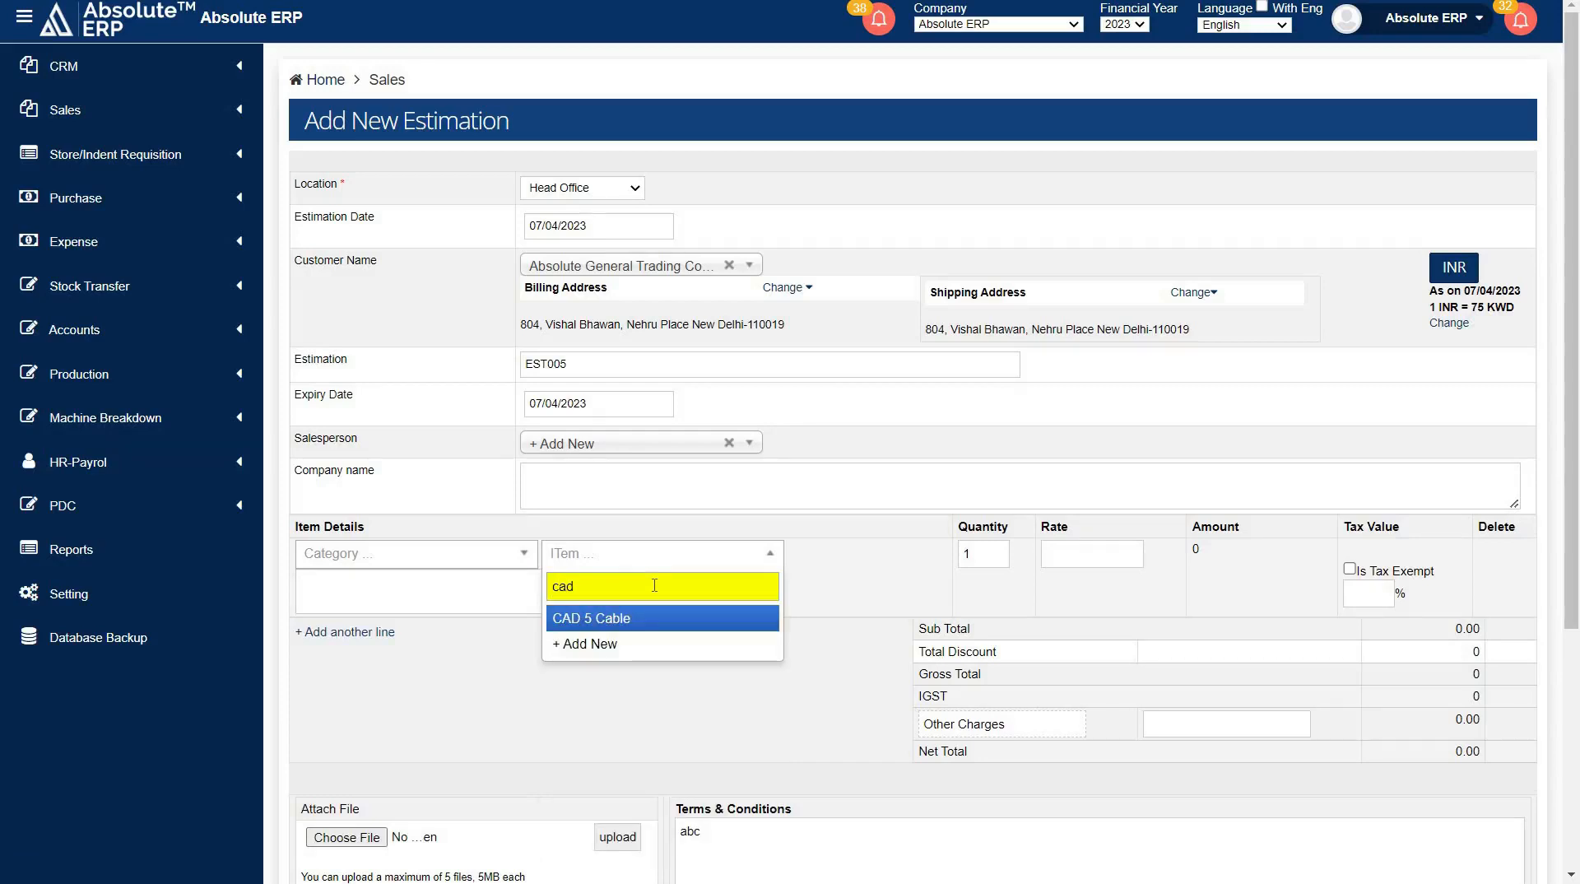
pyautogui.click(632, 626)
# Open the form for adding a new item and view its inventory type choices
pyautogui.click(631, 617)
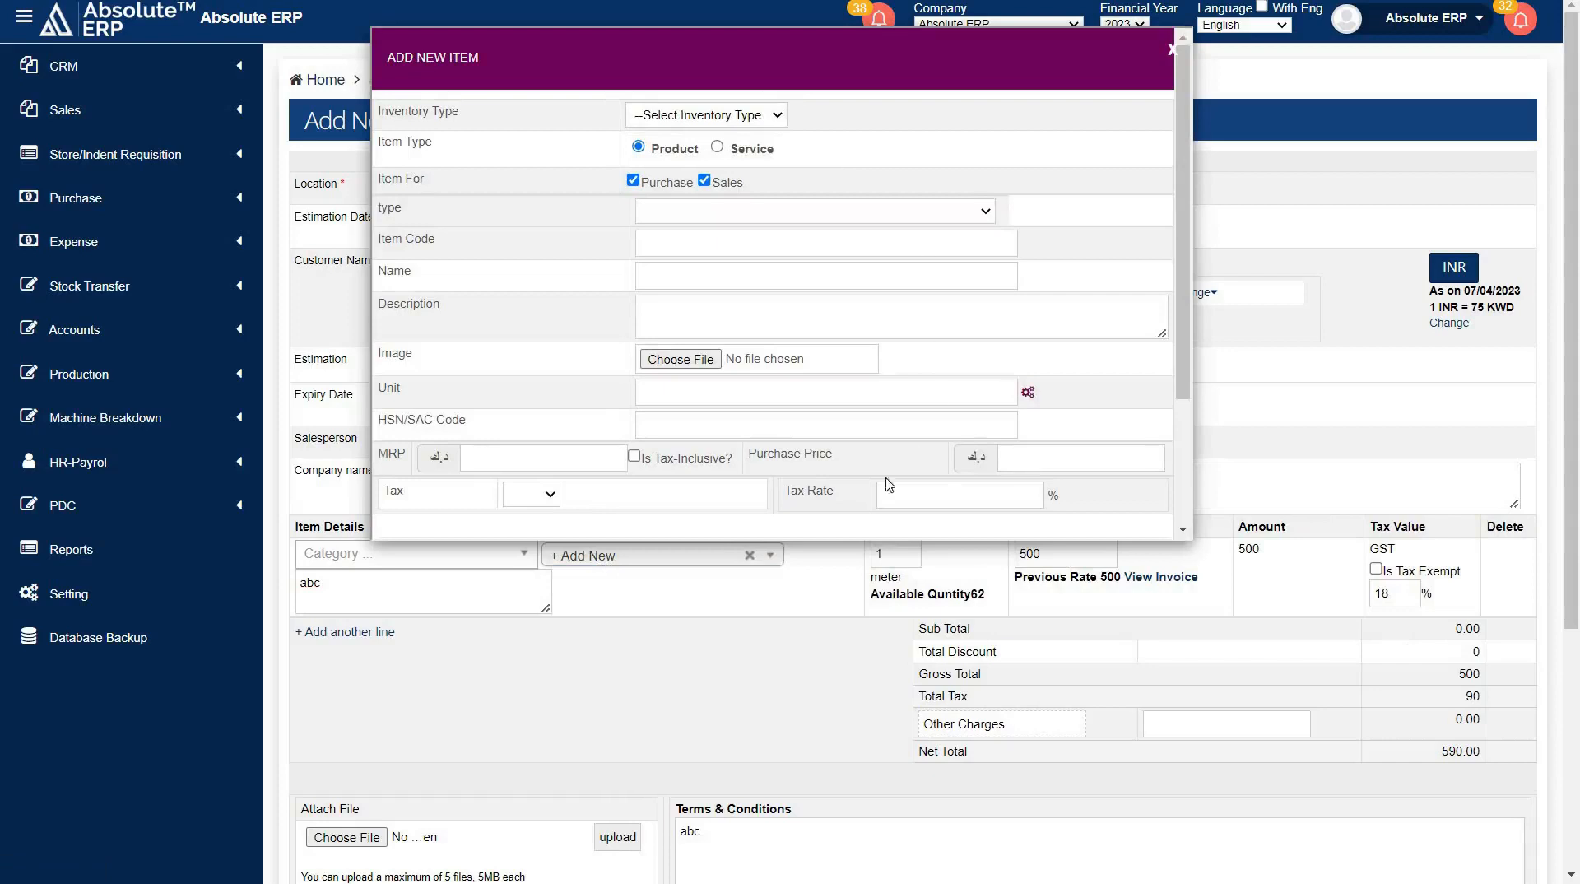
pyautogui.click(682, 116)
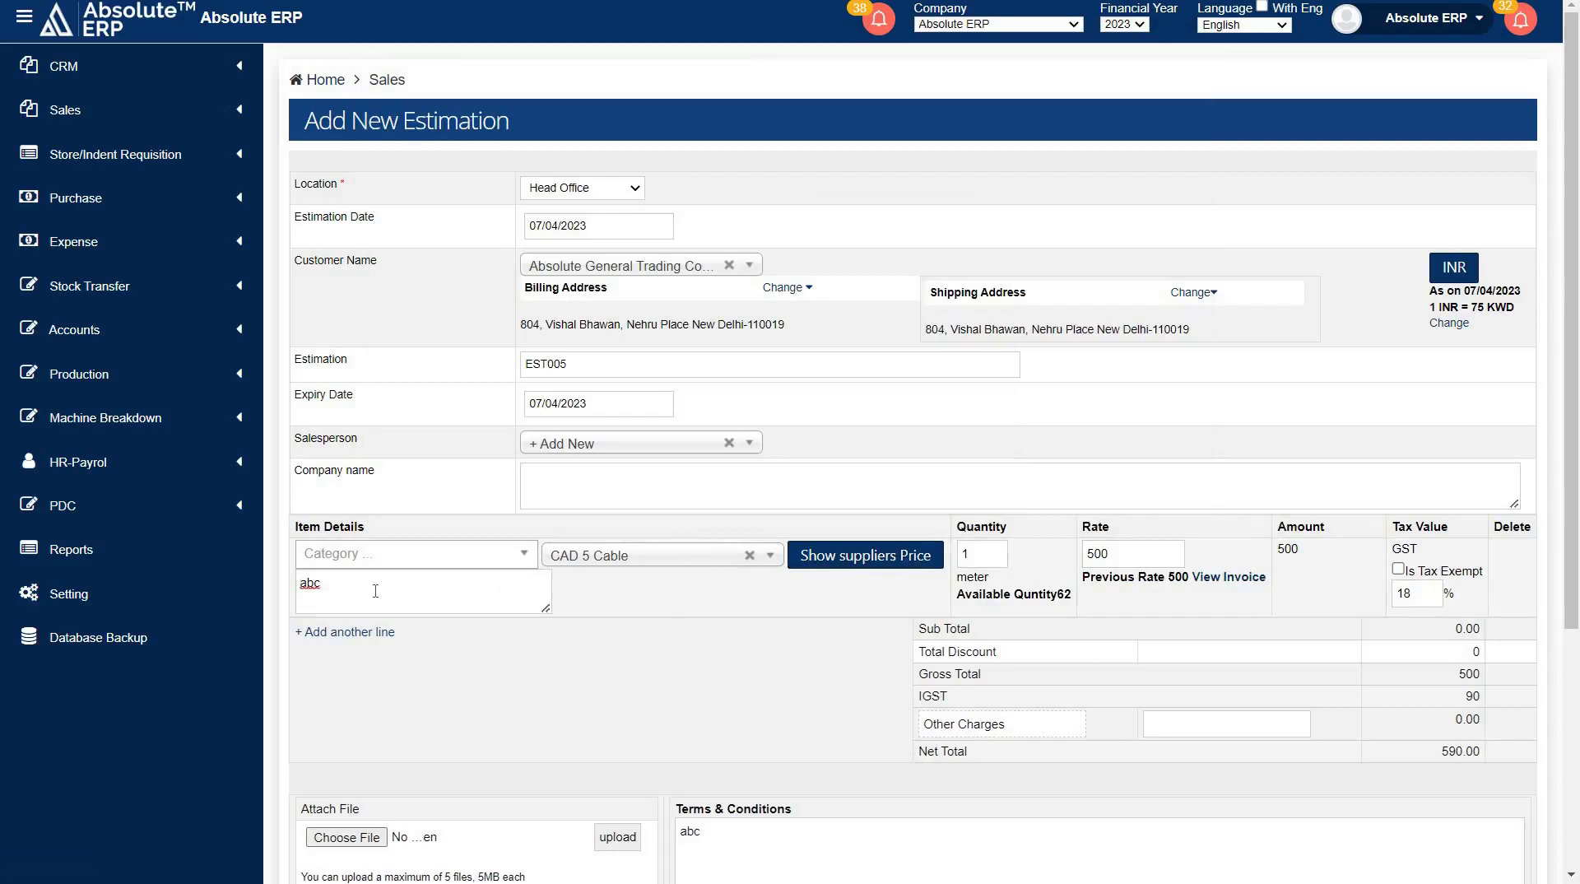
# Review the CAD 5 Cable line's description, view its supplier price list and close the list
pyautogui.moveTo(296, 596); pyautogui.dragTo(337, 592)
pyautogui.click(363, 591)
pyautogui.click(858, 564)
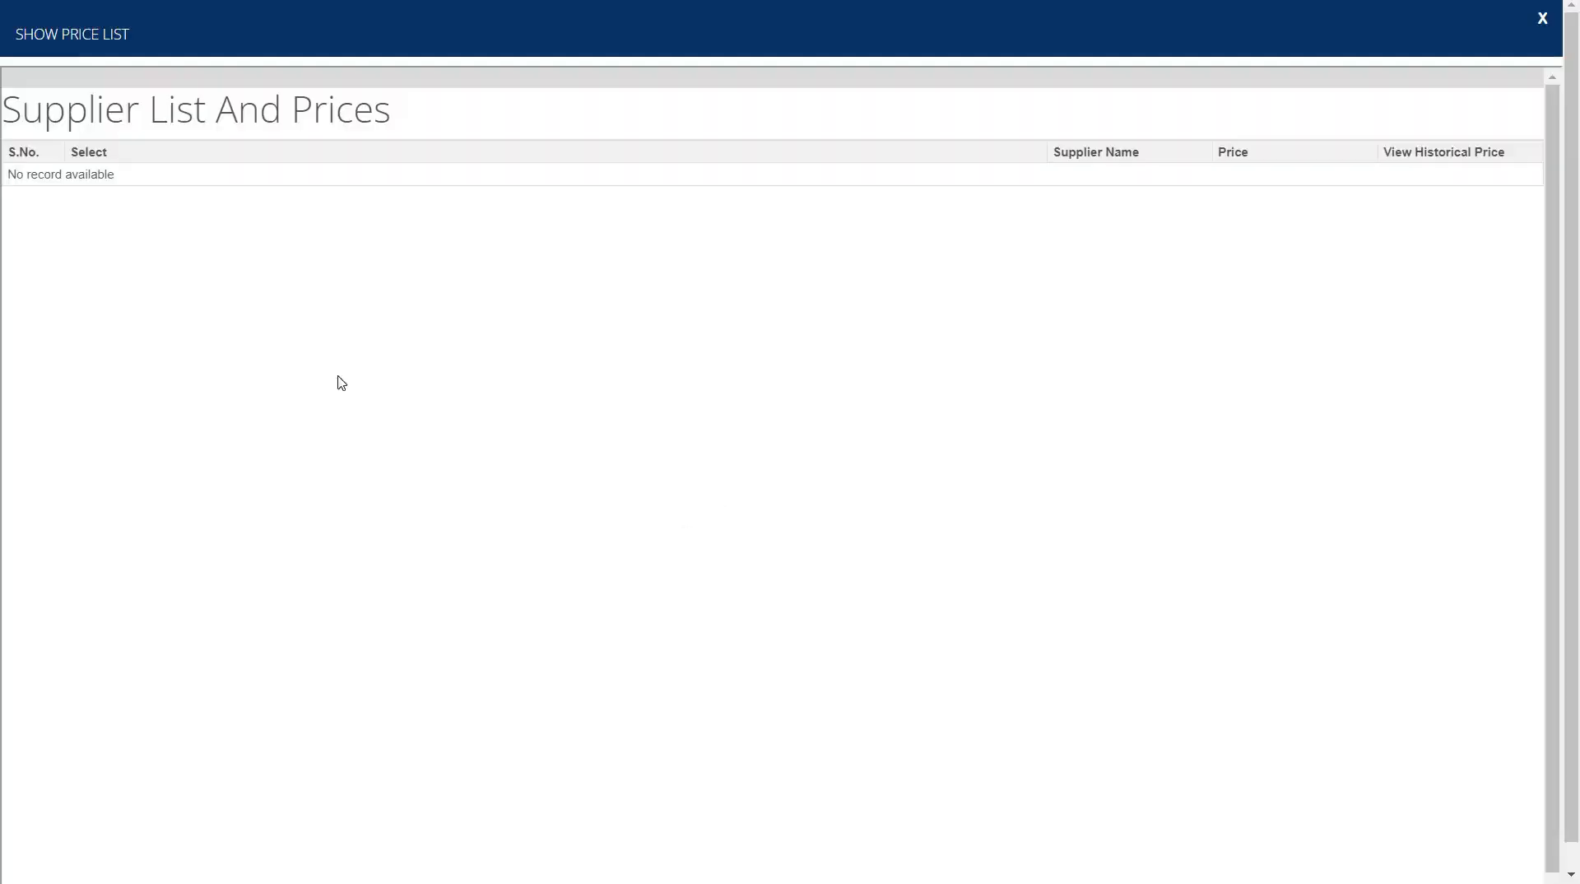
pyautogui.press('Escape')
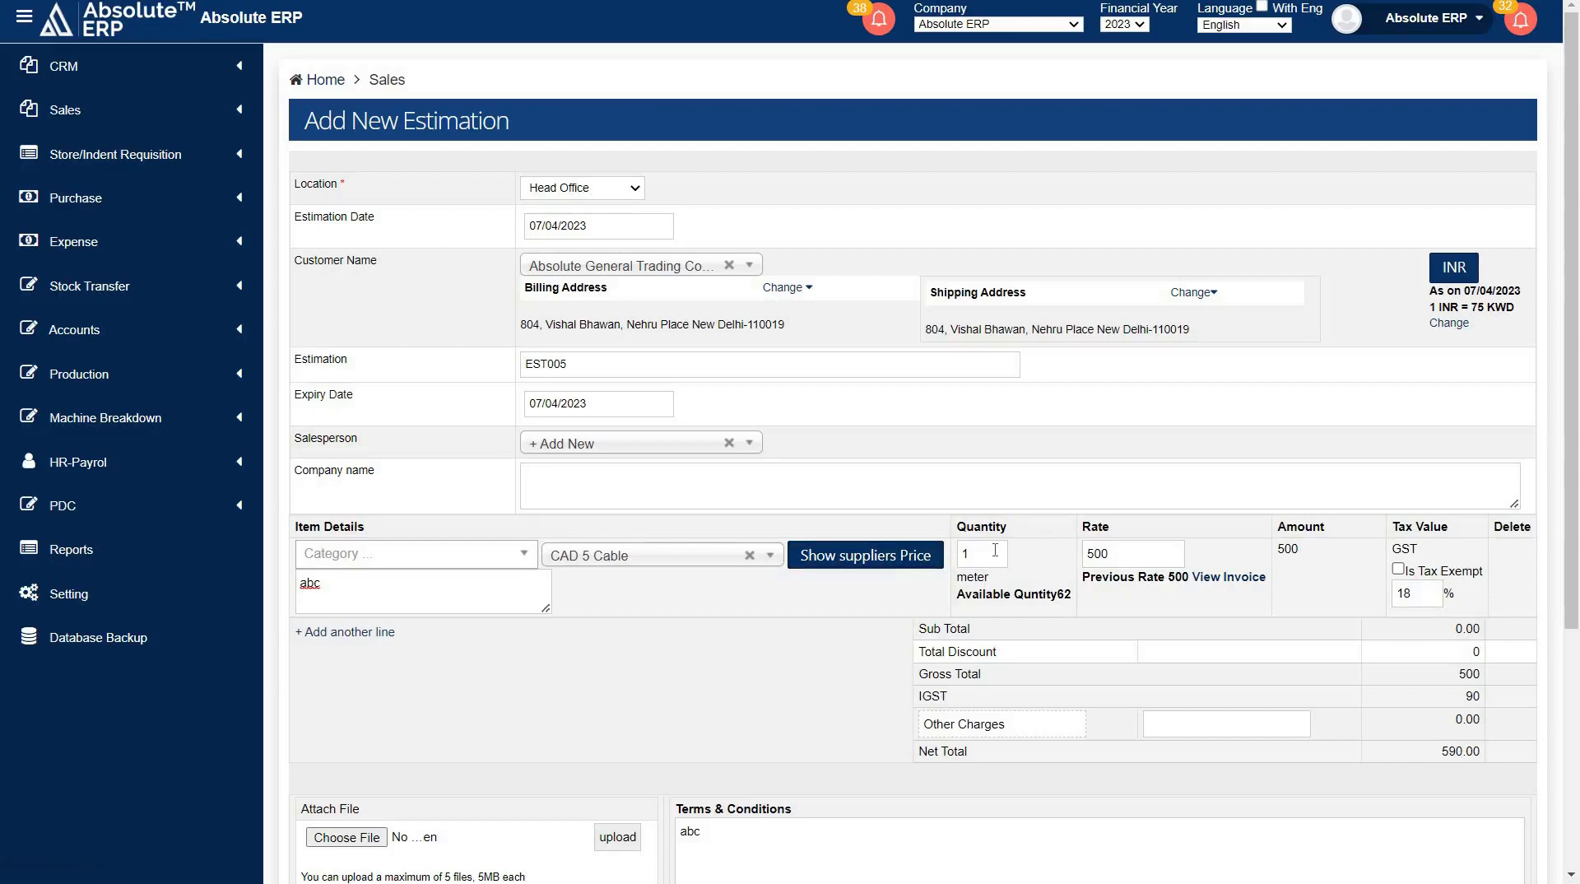
# Set the quantity of the CAD 5 Cable line to 100
pyautogui.click(996, 550)
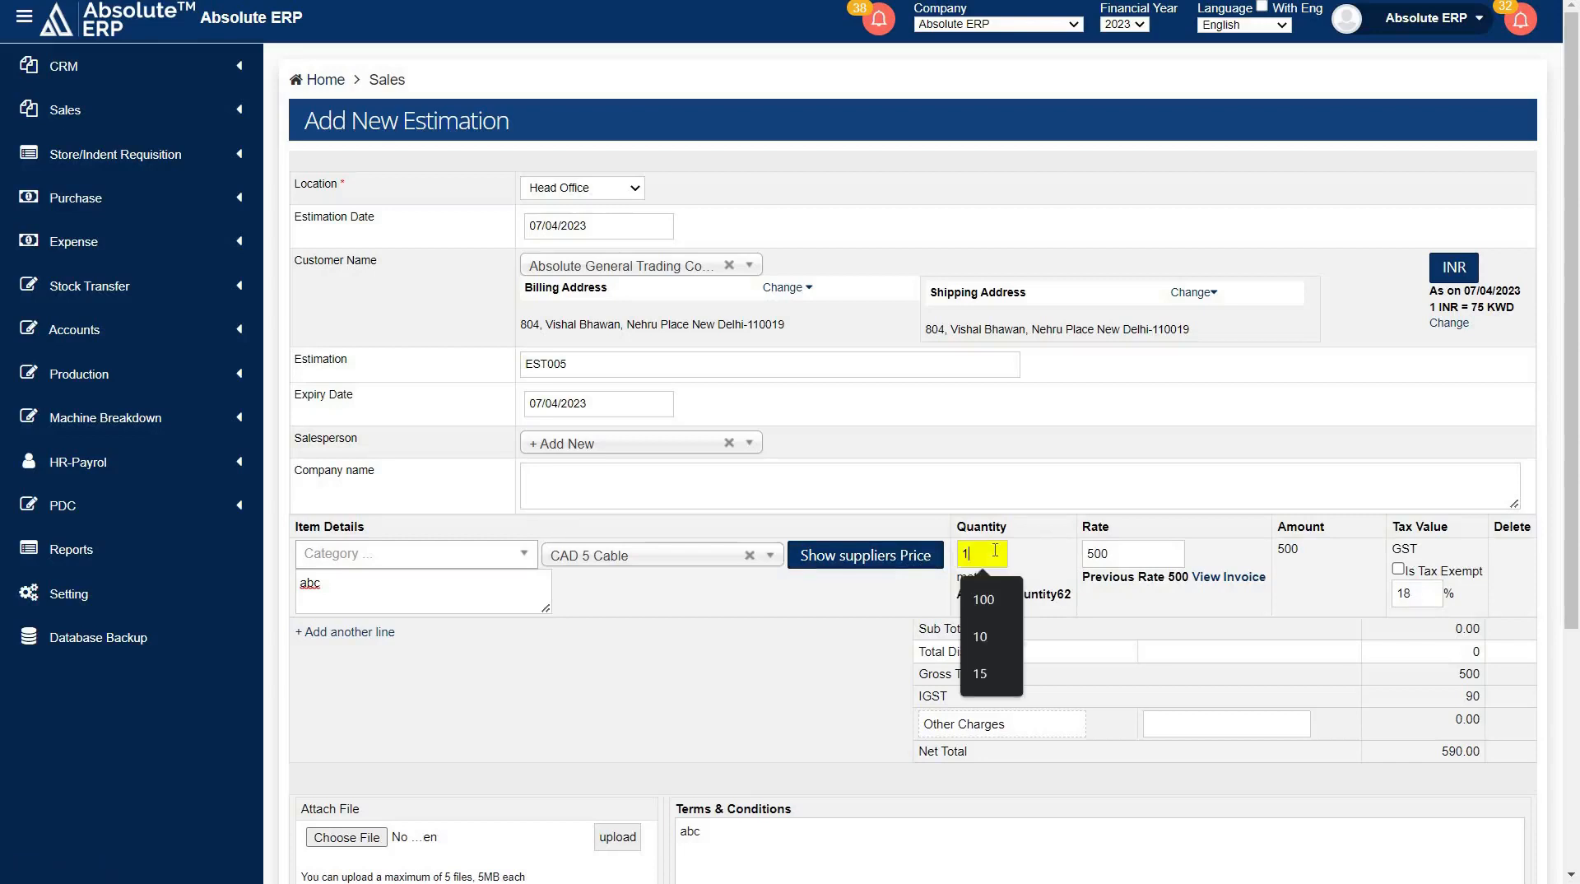
pyautogui.write('00')
pyautogui.click(1018, 556)
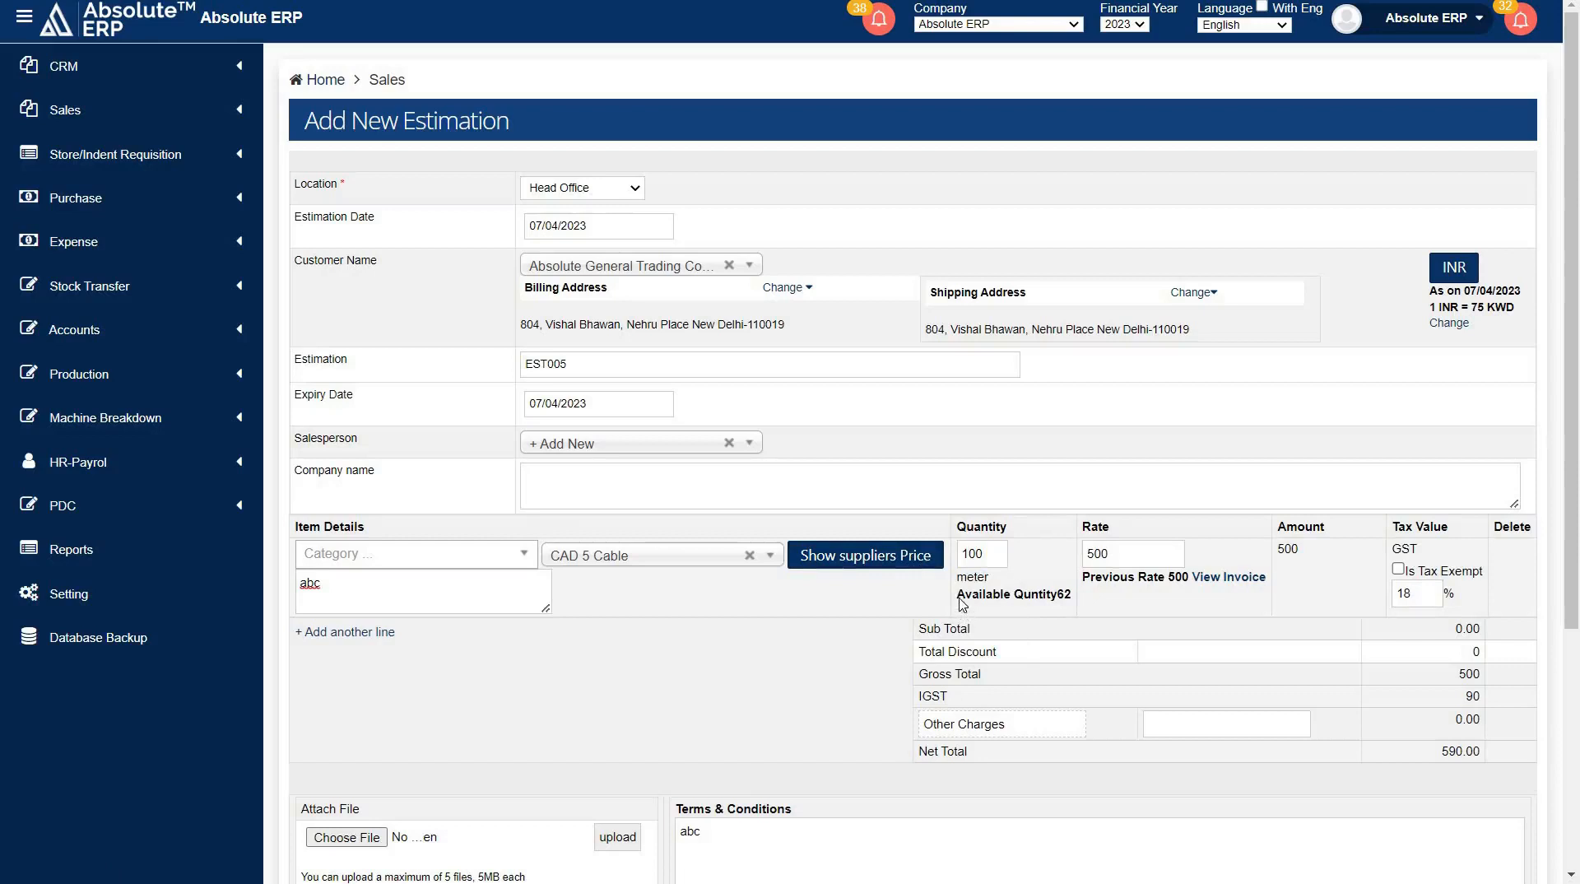
# Check the item's available quantity and previous rate, and open the earlier invoice behind that rate to read it
pyautogui.moveTo(958, 596); pyautogui.dragTo(1076, 605)
pyautogui.click(1046, 607)
pyautogui.moveTo(1082, 578); pyautogui.dragTo(1191, 590)
pyautogui.click(1191, 590)
pyautogui.click(1215, 586)
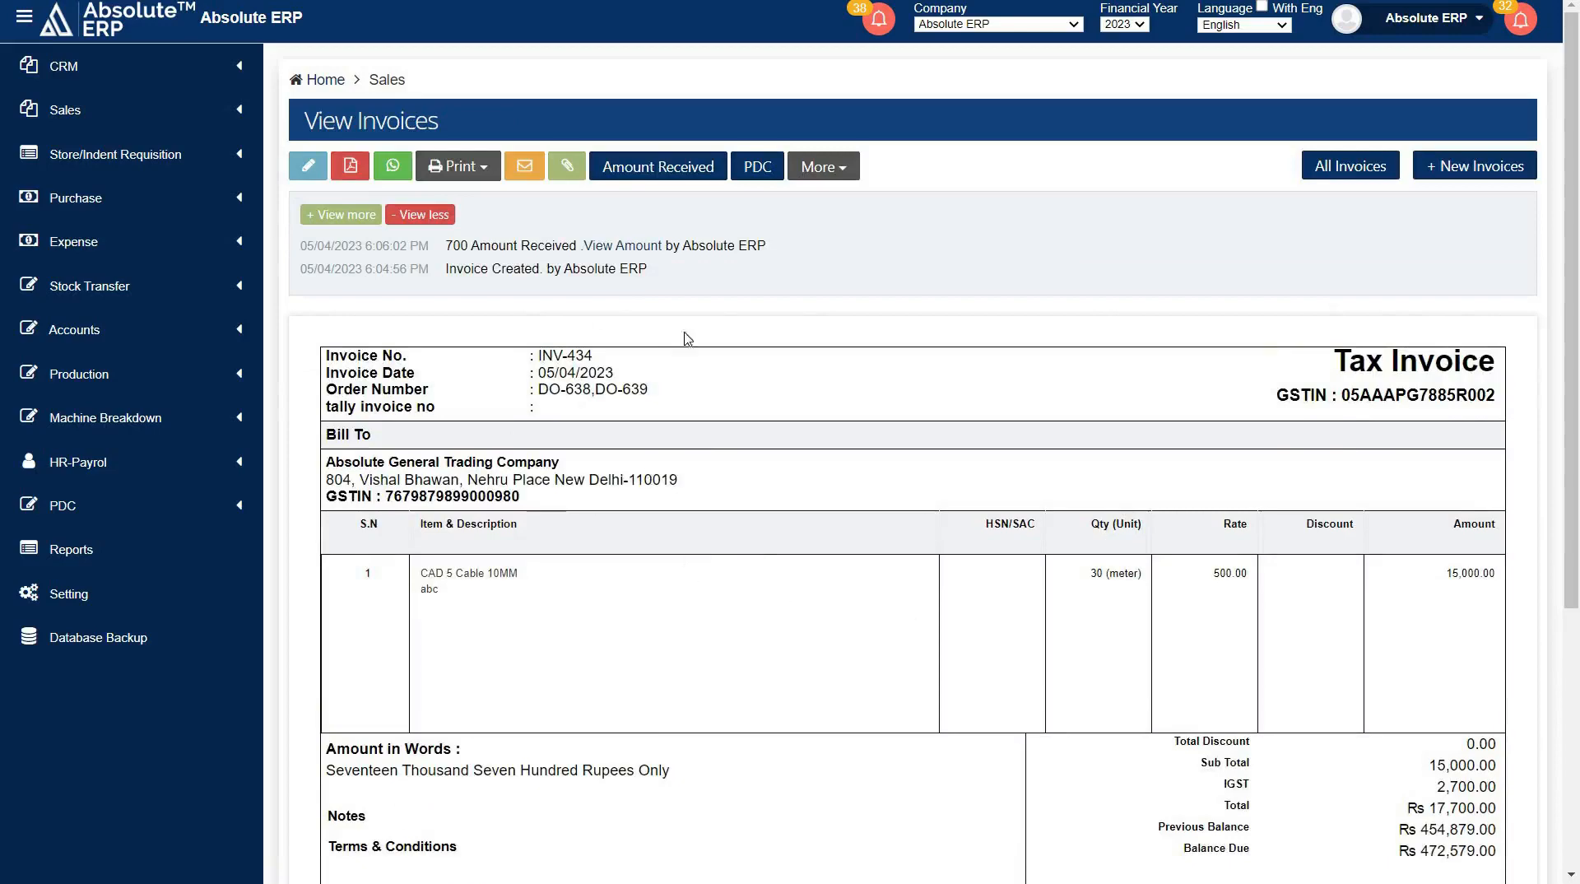
pyautogui.scroll(-2, 1007, 455)
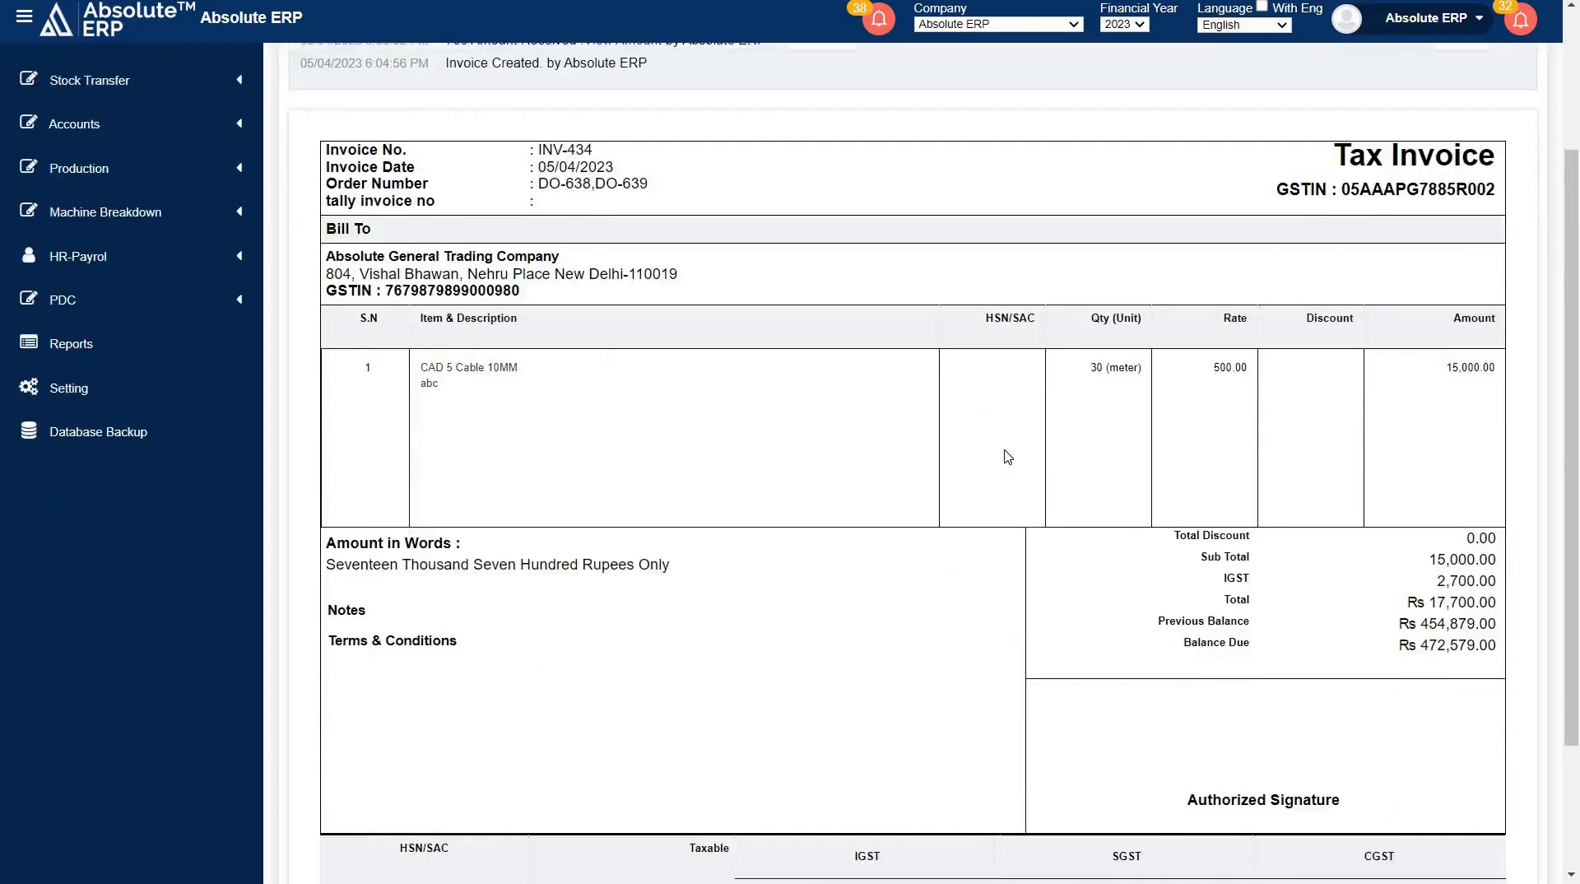
# Return to the estimation form, check the GST rate and try marking the CAD 5 Cable line as tax exempt
pyautogui.scroll(2, 1008, 457)
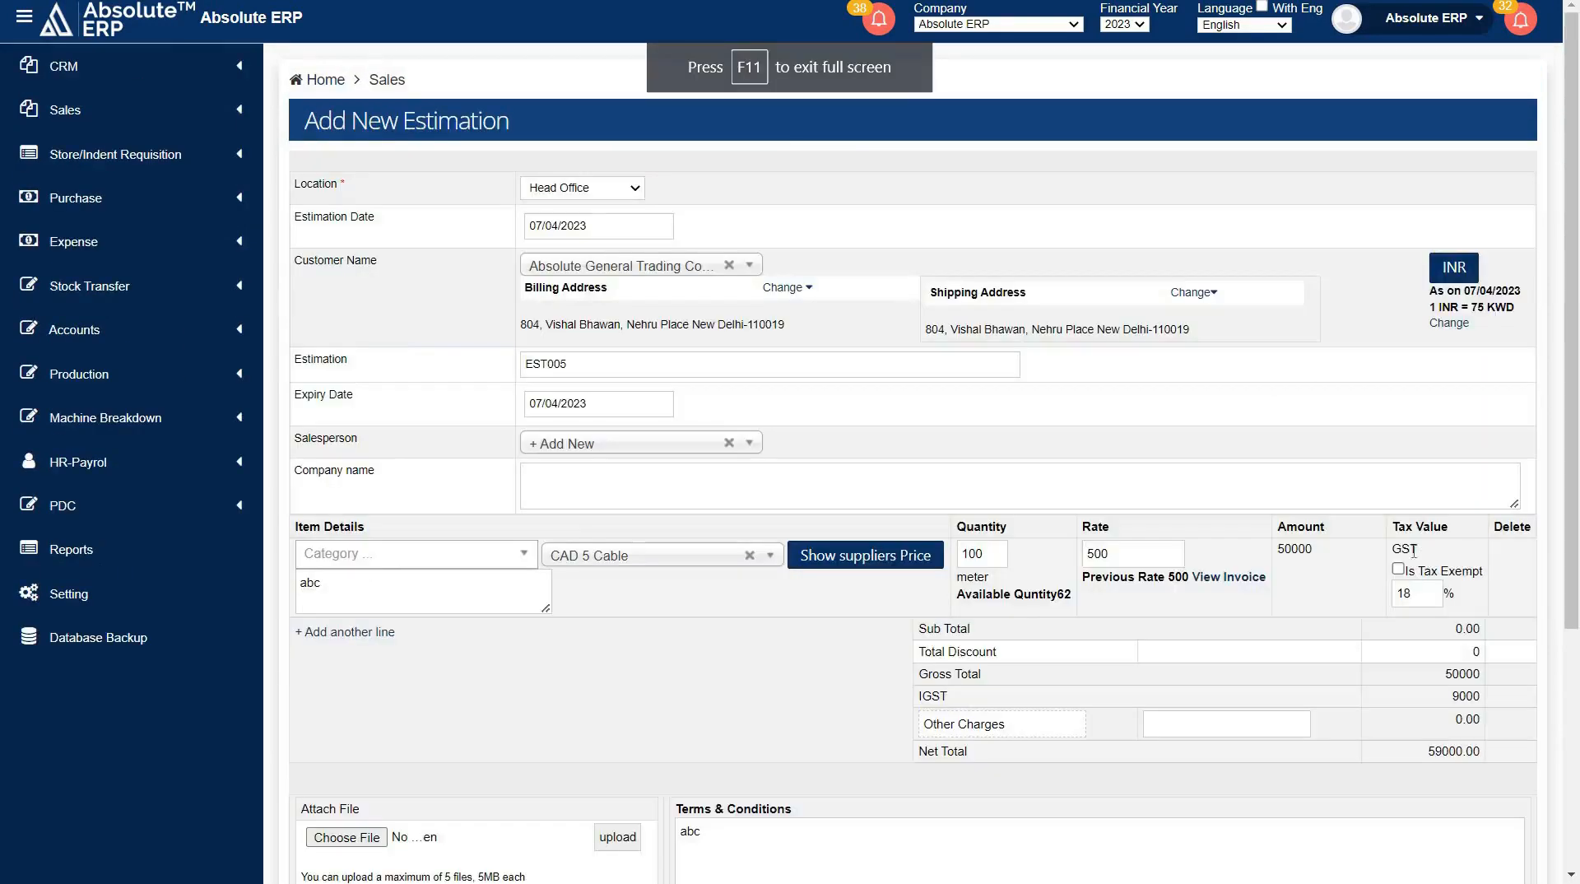
pyautogui.moveTo(1418, 553); pyautogui.dragTo(1391, 551)
pyautogui.click(1397, 556)
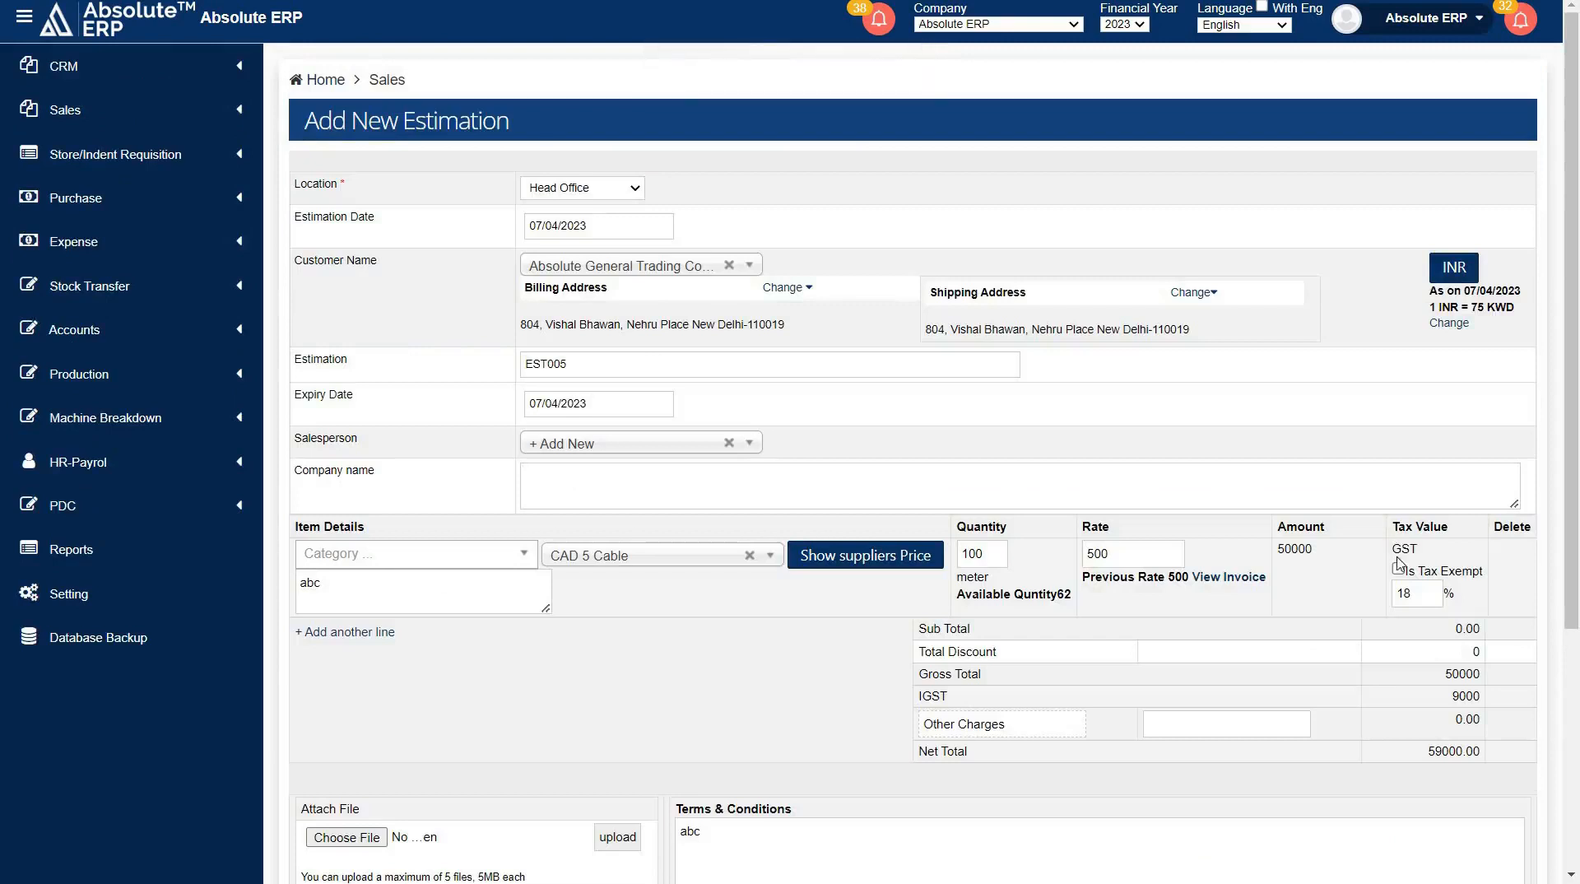
pyautogui.click(1398, 598)
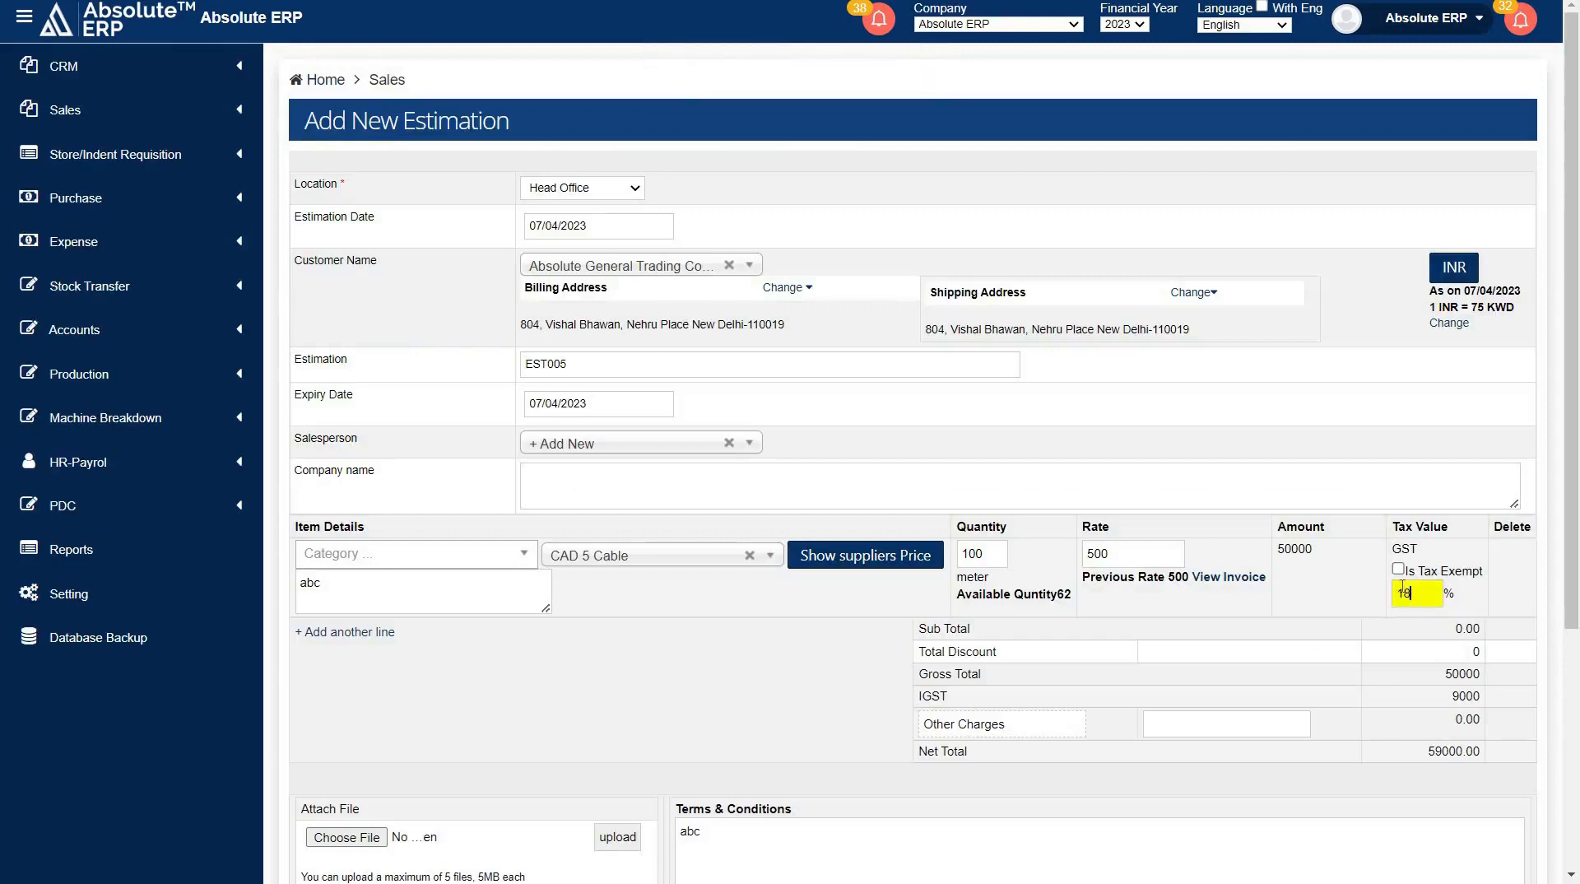
pyautogui.click(1399, 569)
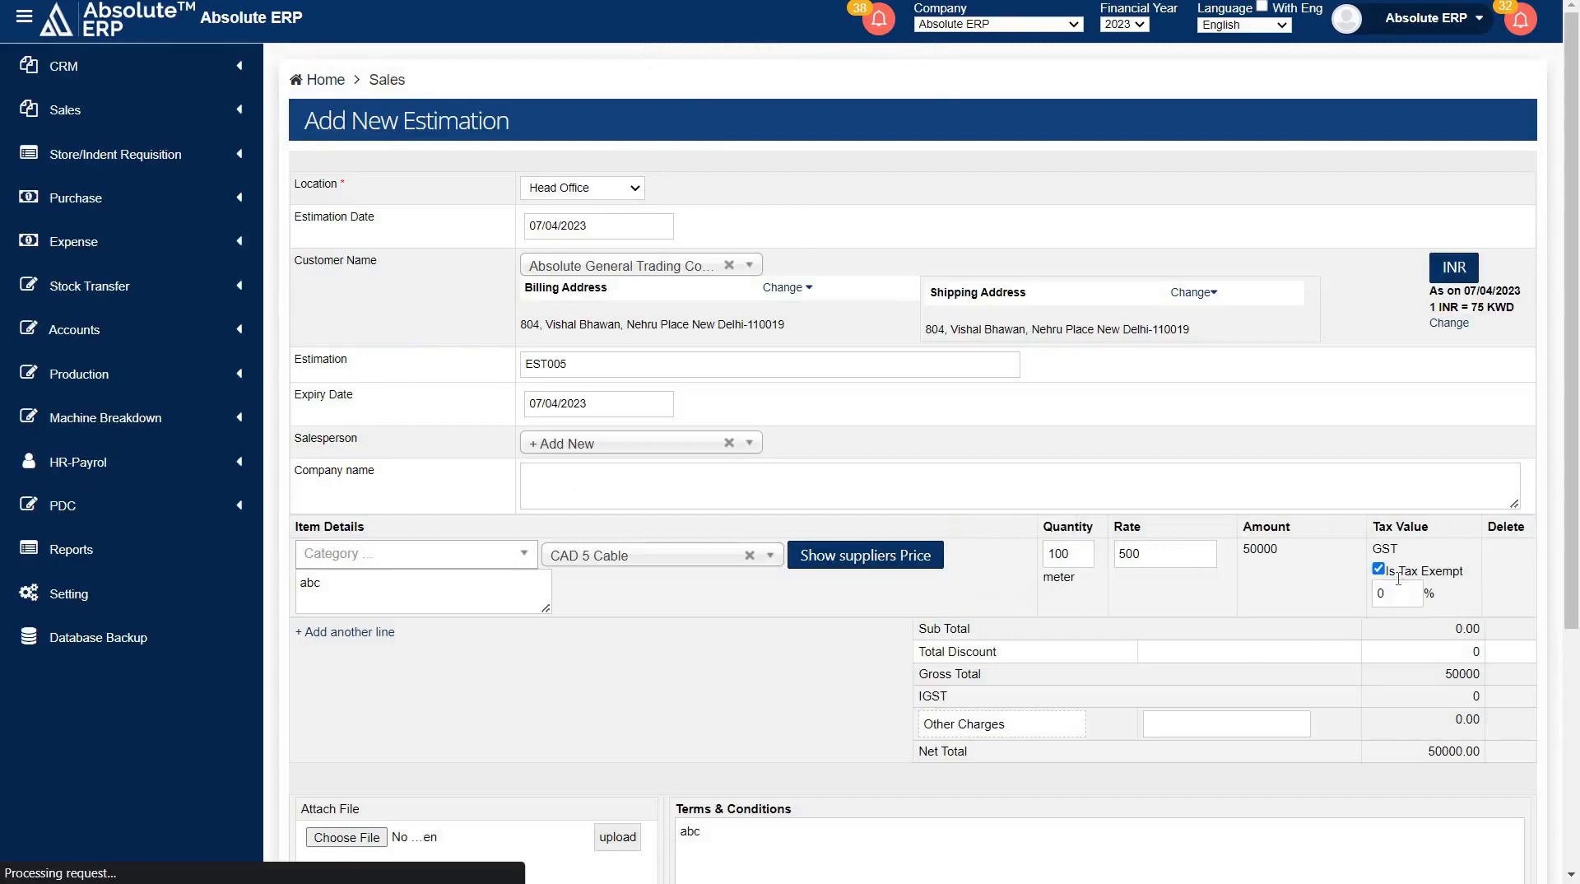
# Try other charges of 90 on the estimation and reset them to 0
pyautogui.moveTo(1036, 724); pyautogui.dragTo(913, 729)
pyautogui.click(1216, 726)
pyautogui.click(1215, 726)
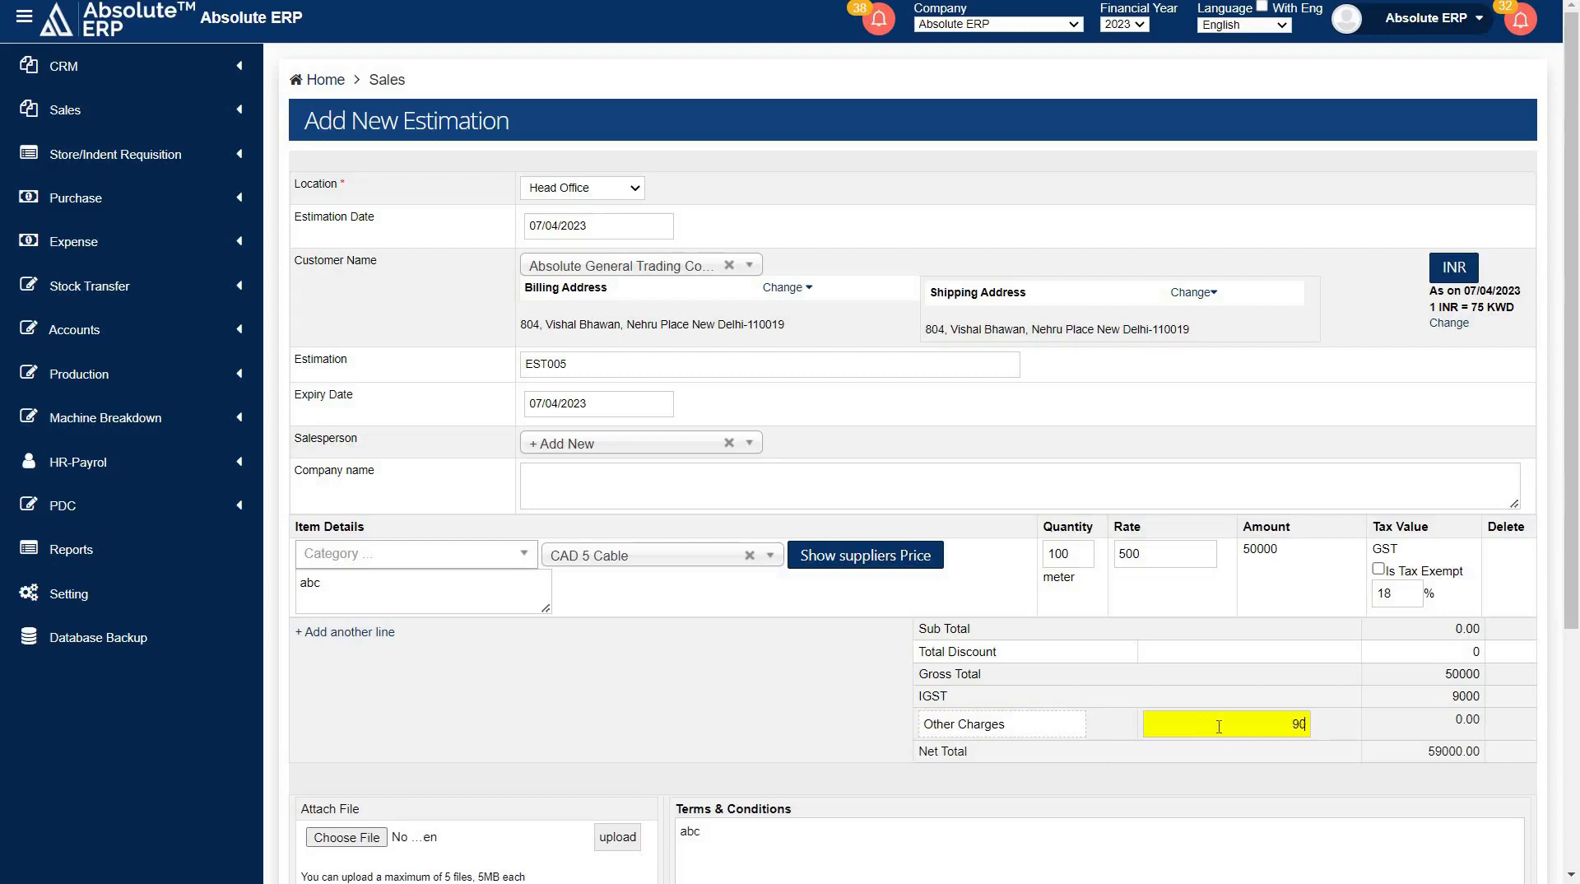
pyautogui.click(1402, 735)
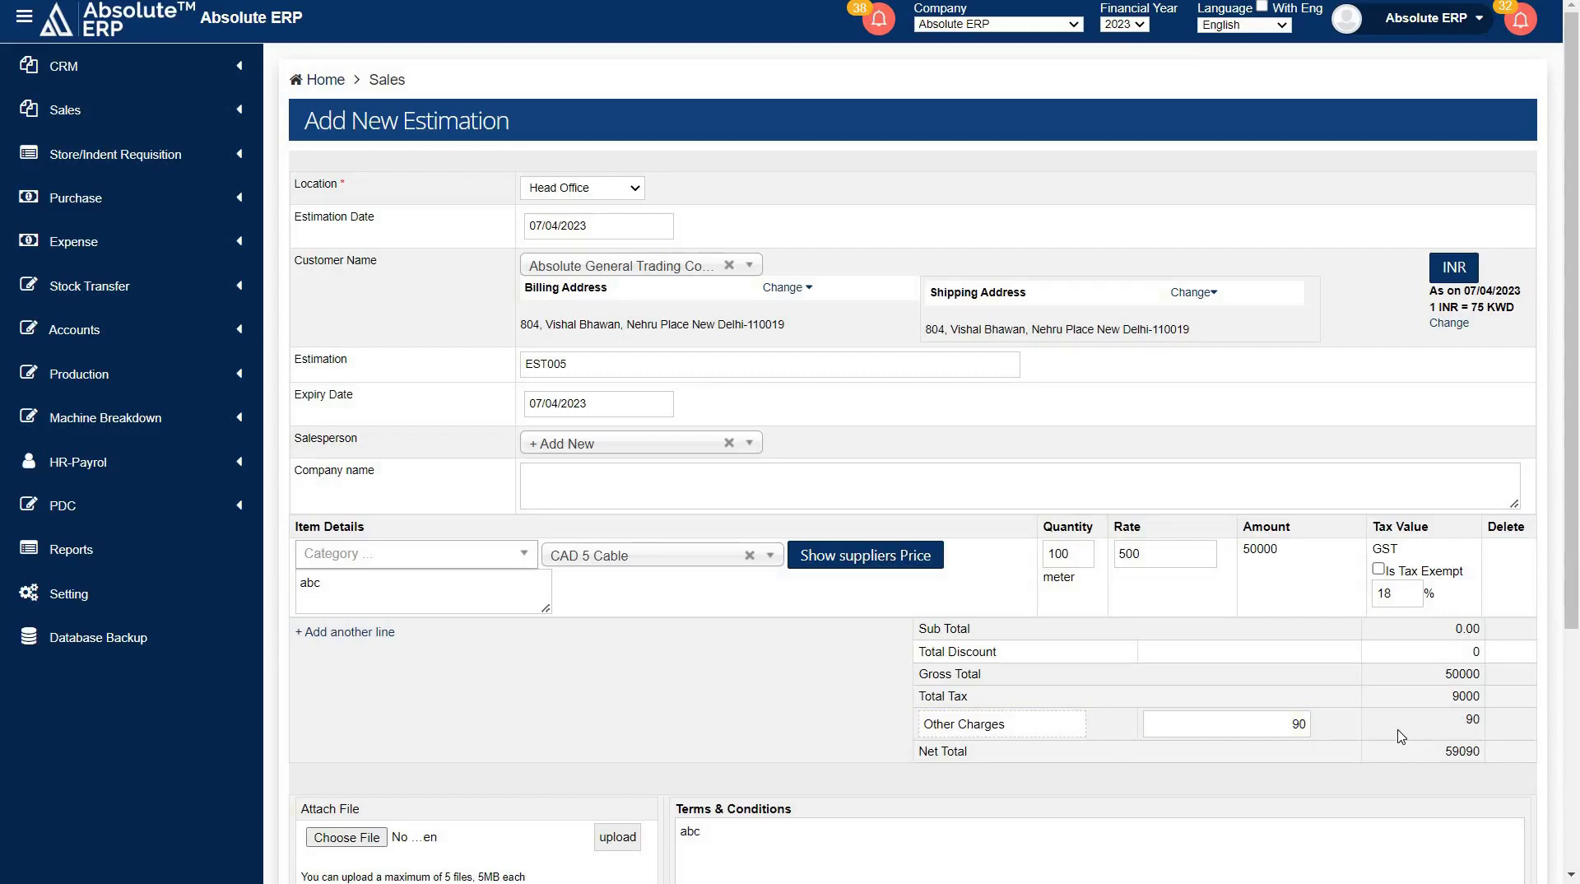
pyautogui.moveTo(1280, 727); pyautogui.dragTo(1315, 734)
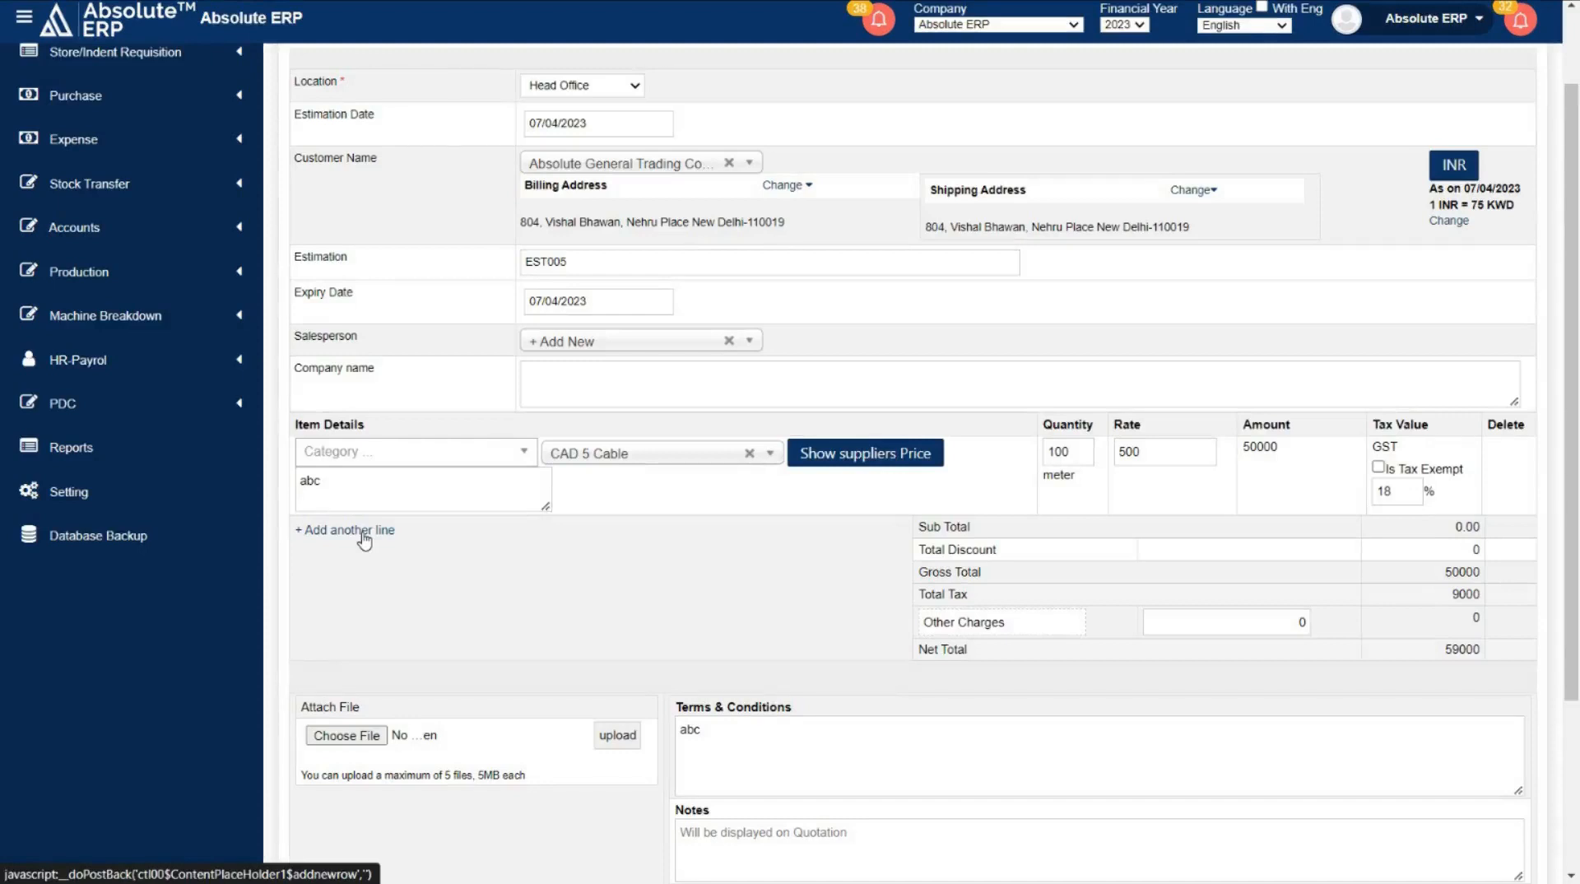
# Add item lines for Casual Shirt and Shoes to try out a multi-item estimation, and remove both lines
pyautogui.click(363, 535)
pyautogui.click(594, 532)
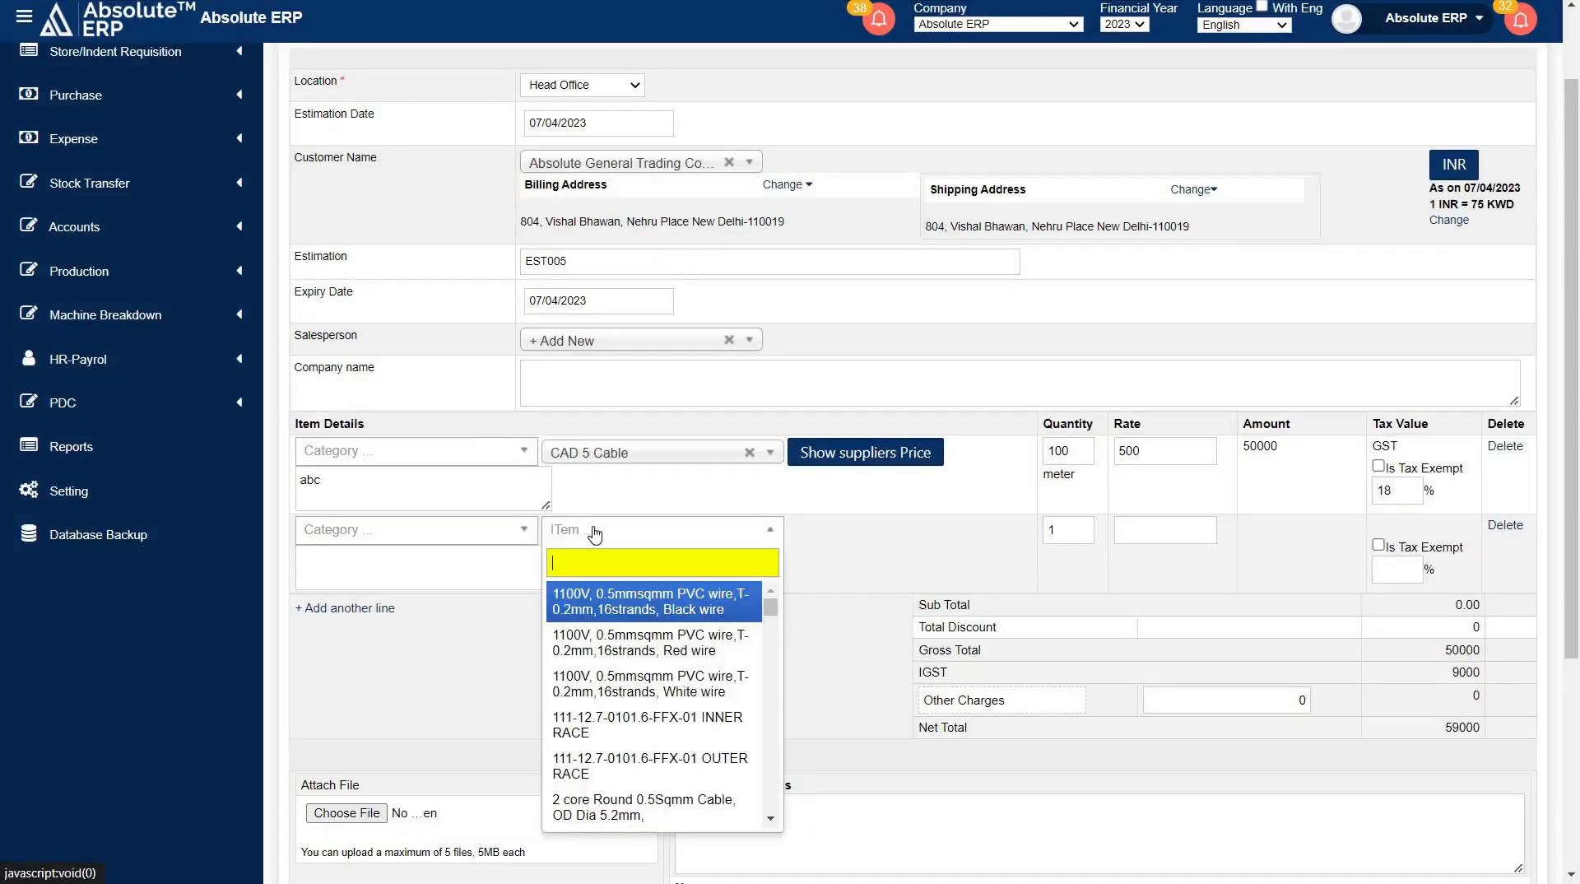
pyautogui.write('c')
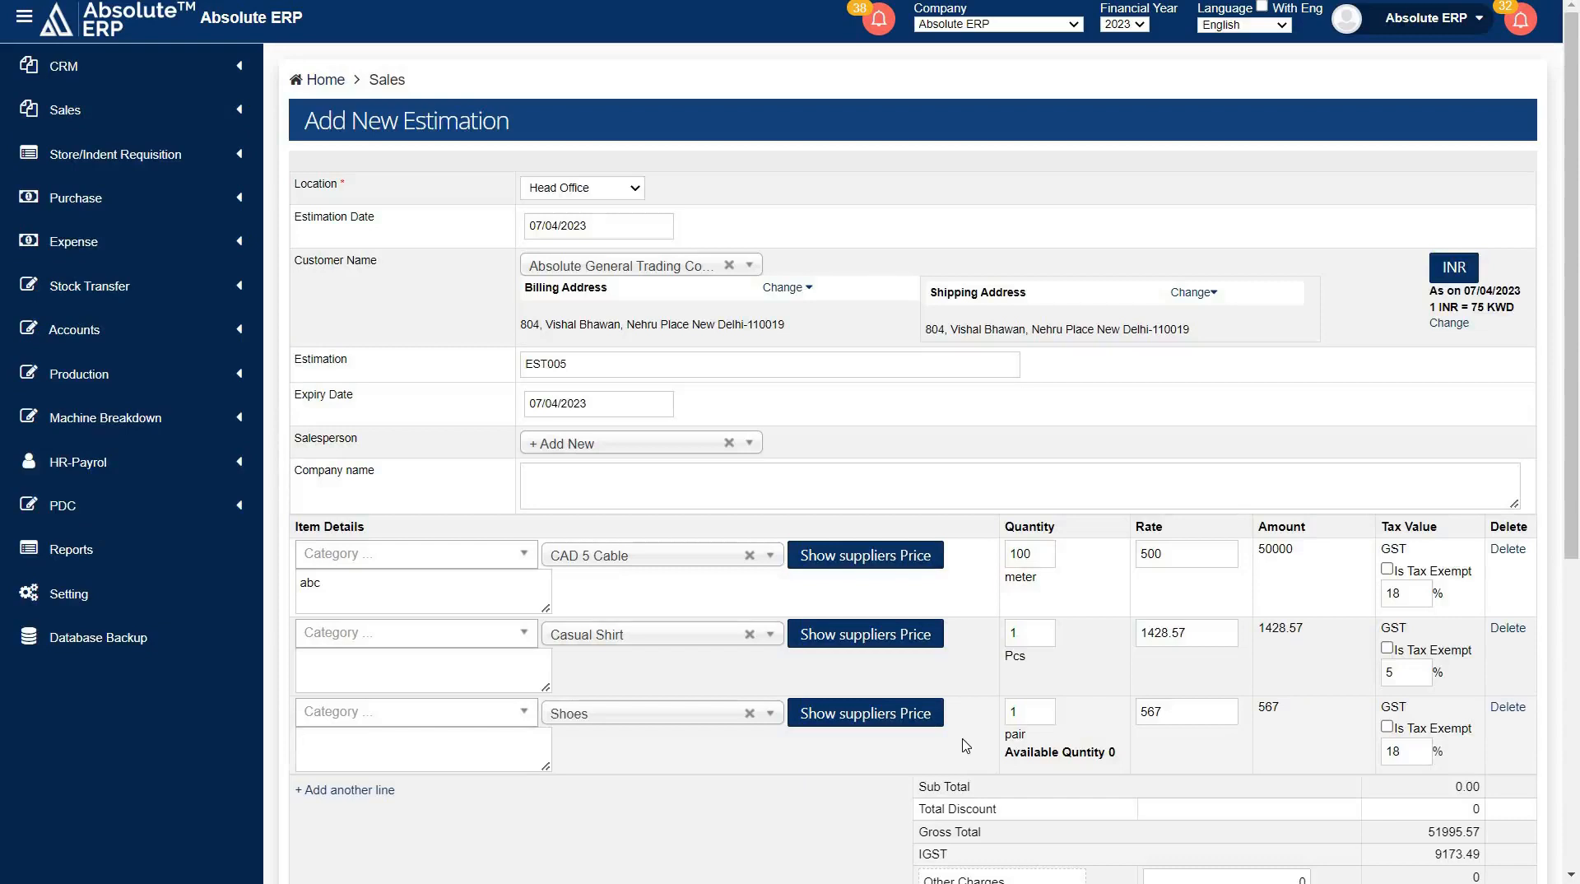
pyautogui.scroll(-2, 1054, 744)
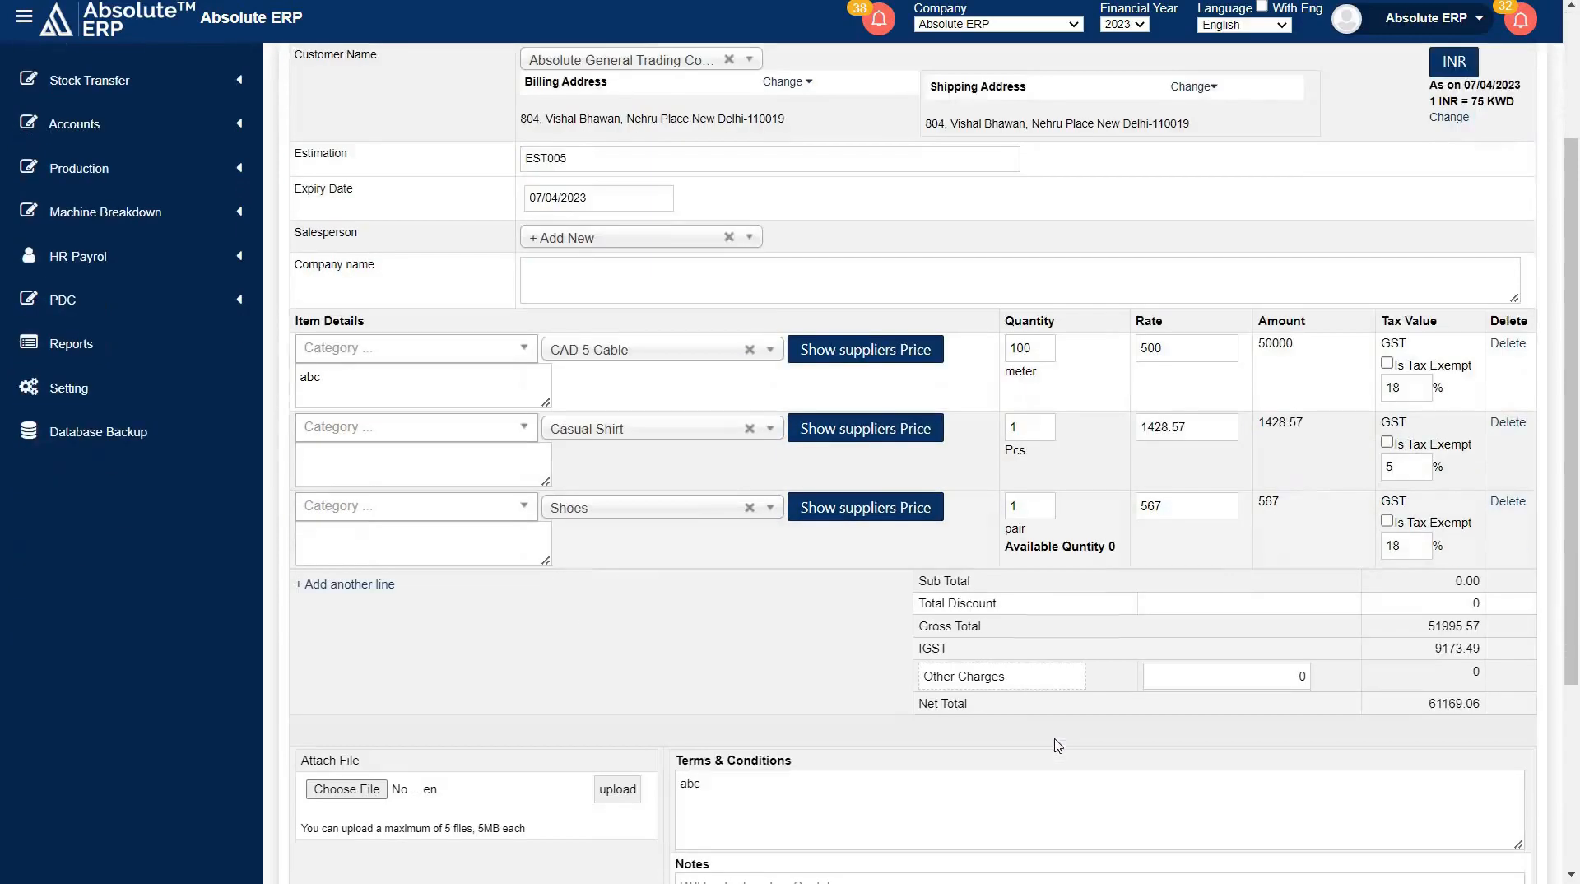
pyautogui.moveTo(1428, 704); pyautogui.dragTo(1482, 713)
pyautogui.click(1481, 713)
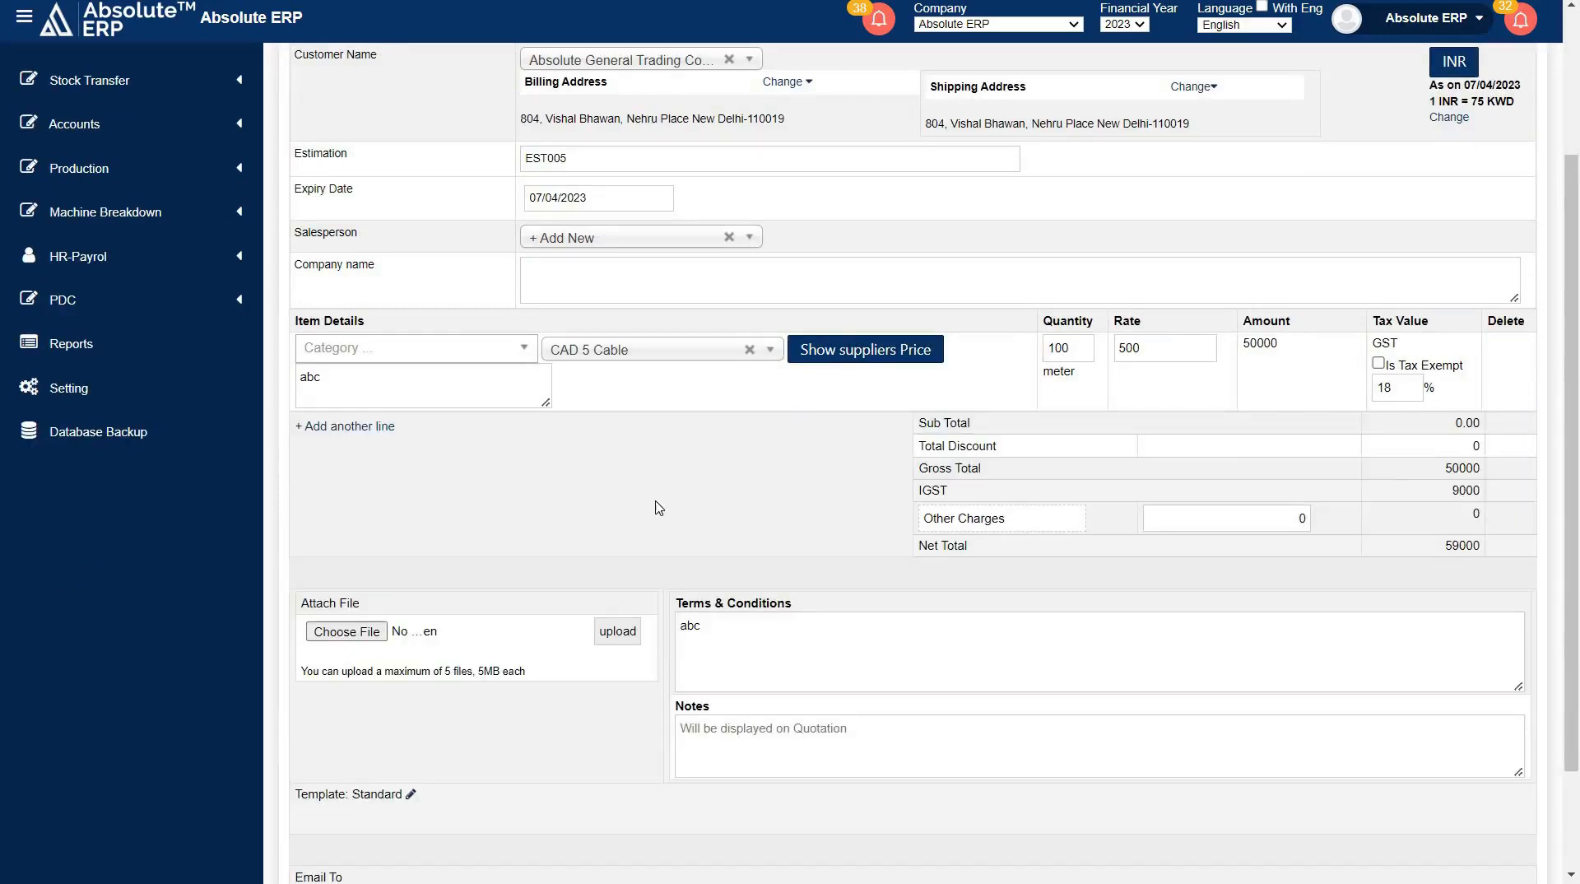
# Review the estimation's terms and notes, view the available print templates and close the template chooser
pyautogui.scroll(-1, 658, 507)
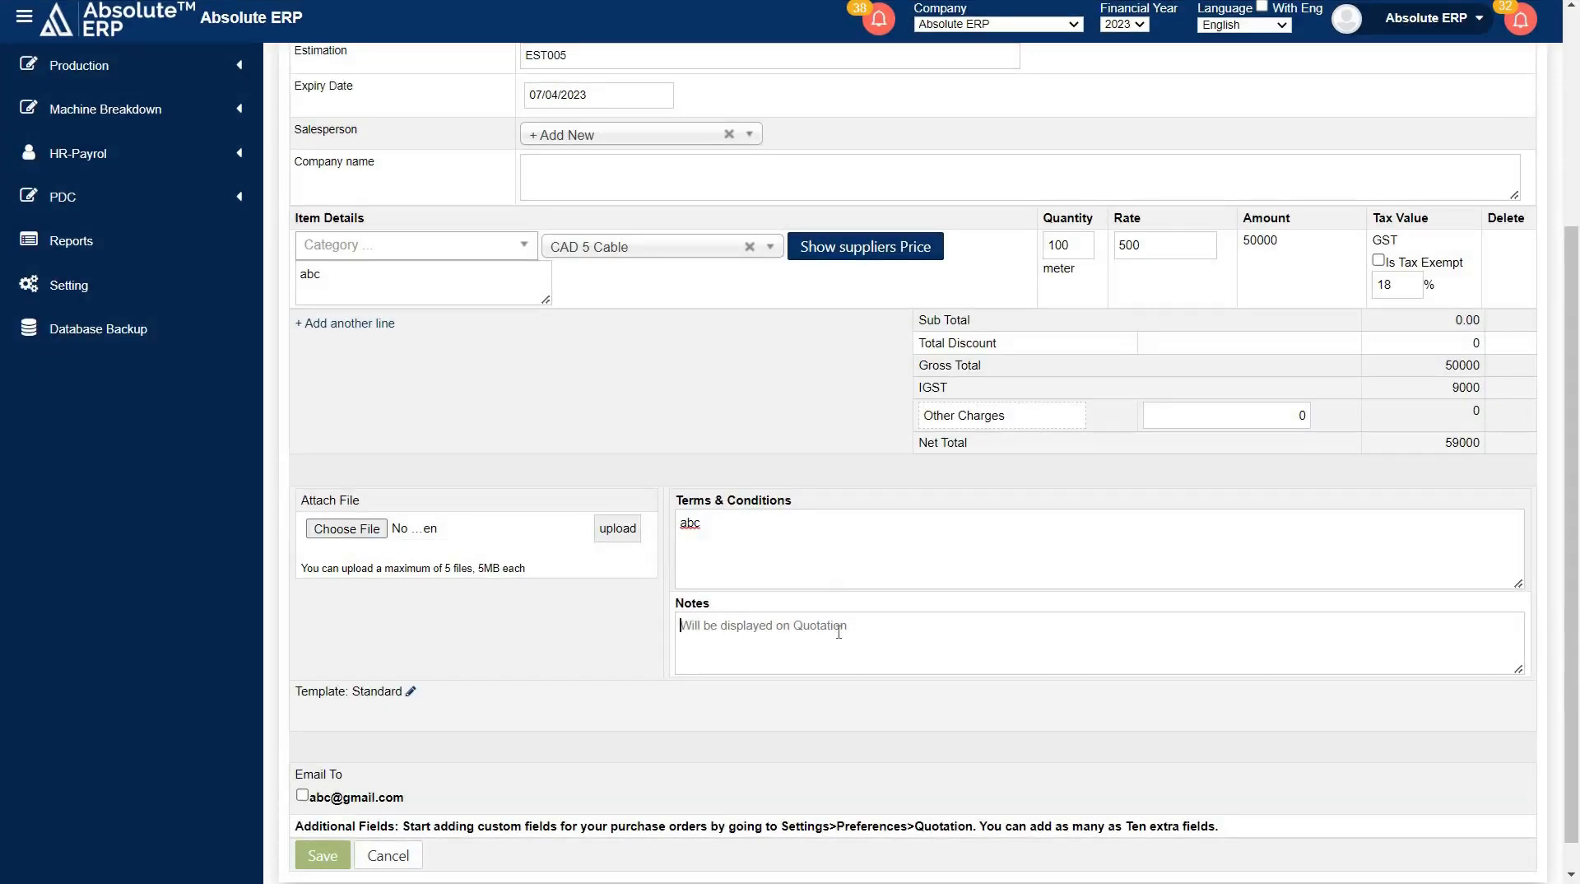
pyautogui.scroll(-1, 839, 632)
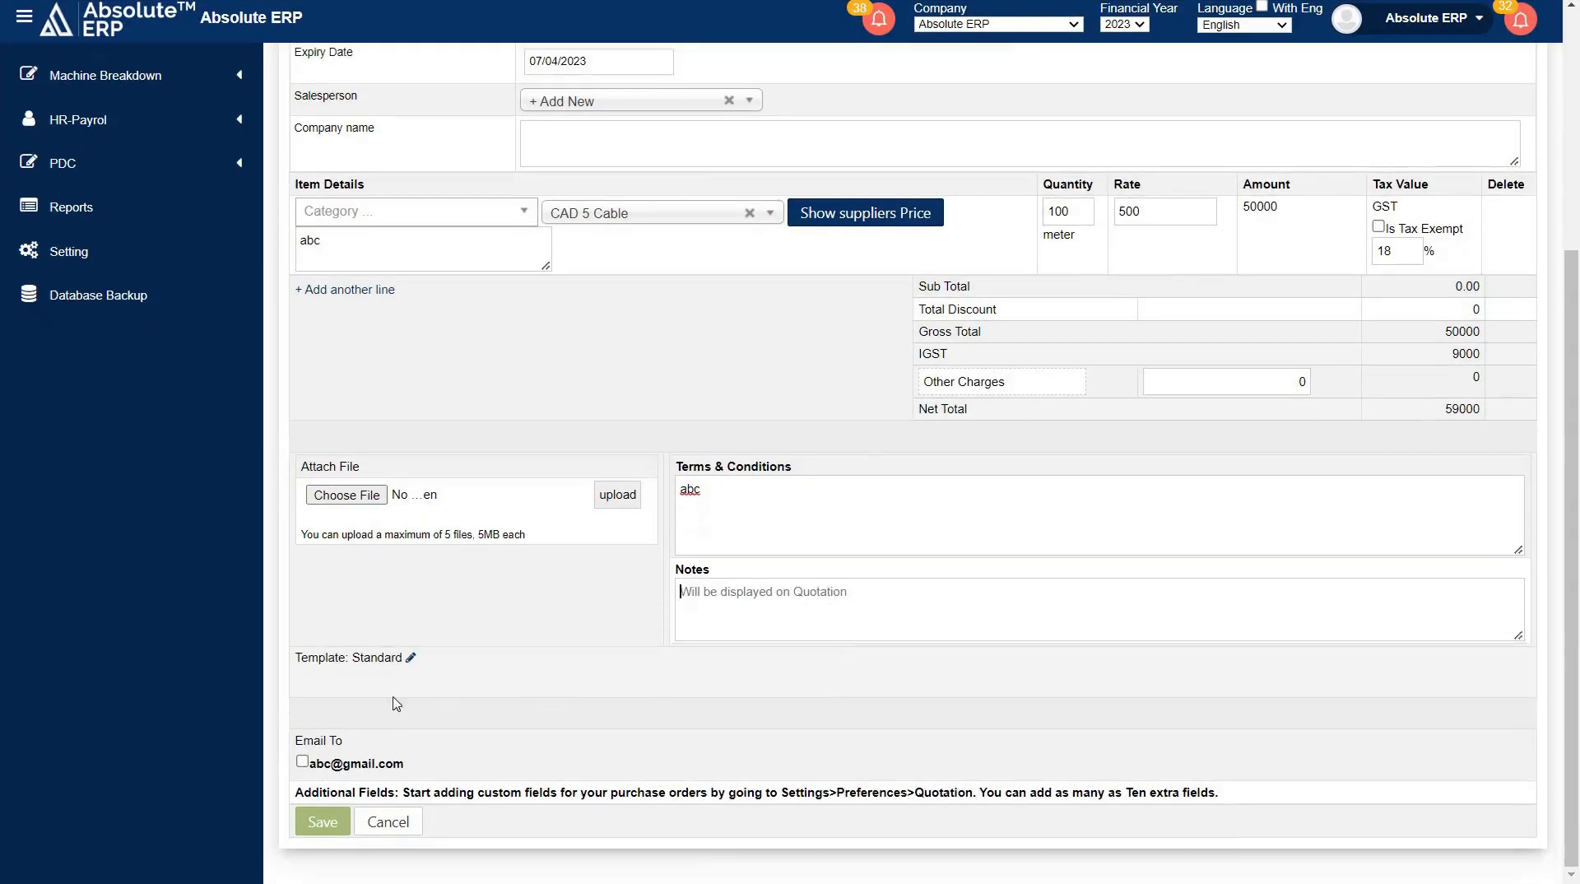
pyautogui.click(410, 658)
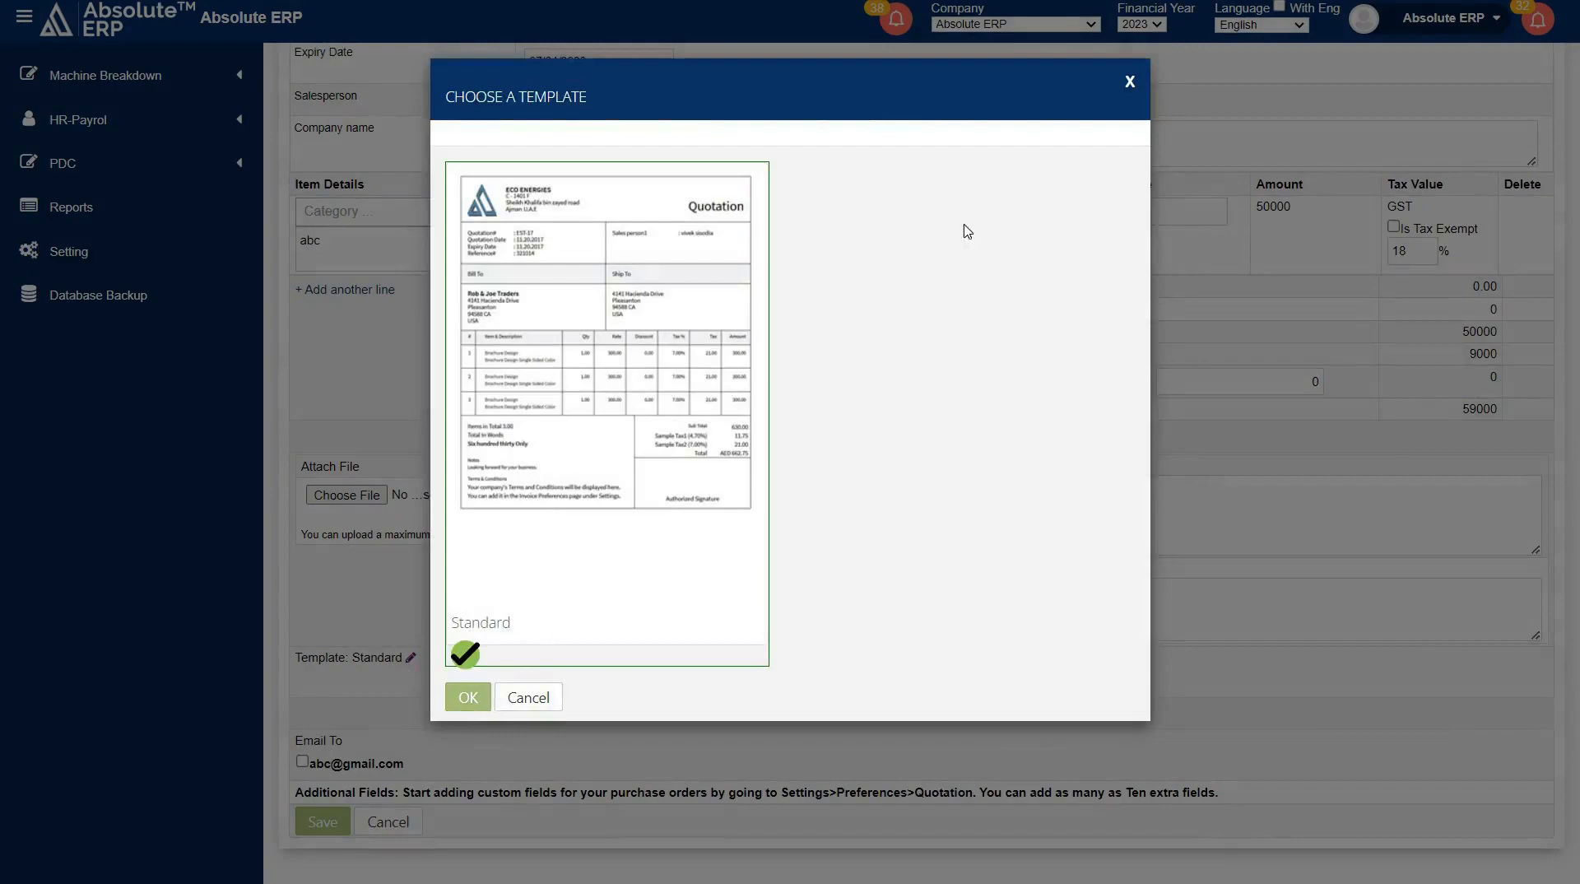
pyautogui.click(1130, 82)
# Save the new estimation after checking its e-mail recipient option, and find its entry in the estimation list
pyautogui.moveTo(412, 771); pyautogui.dragTo(312, 774)
pyautogui.click(312, 772)
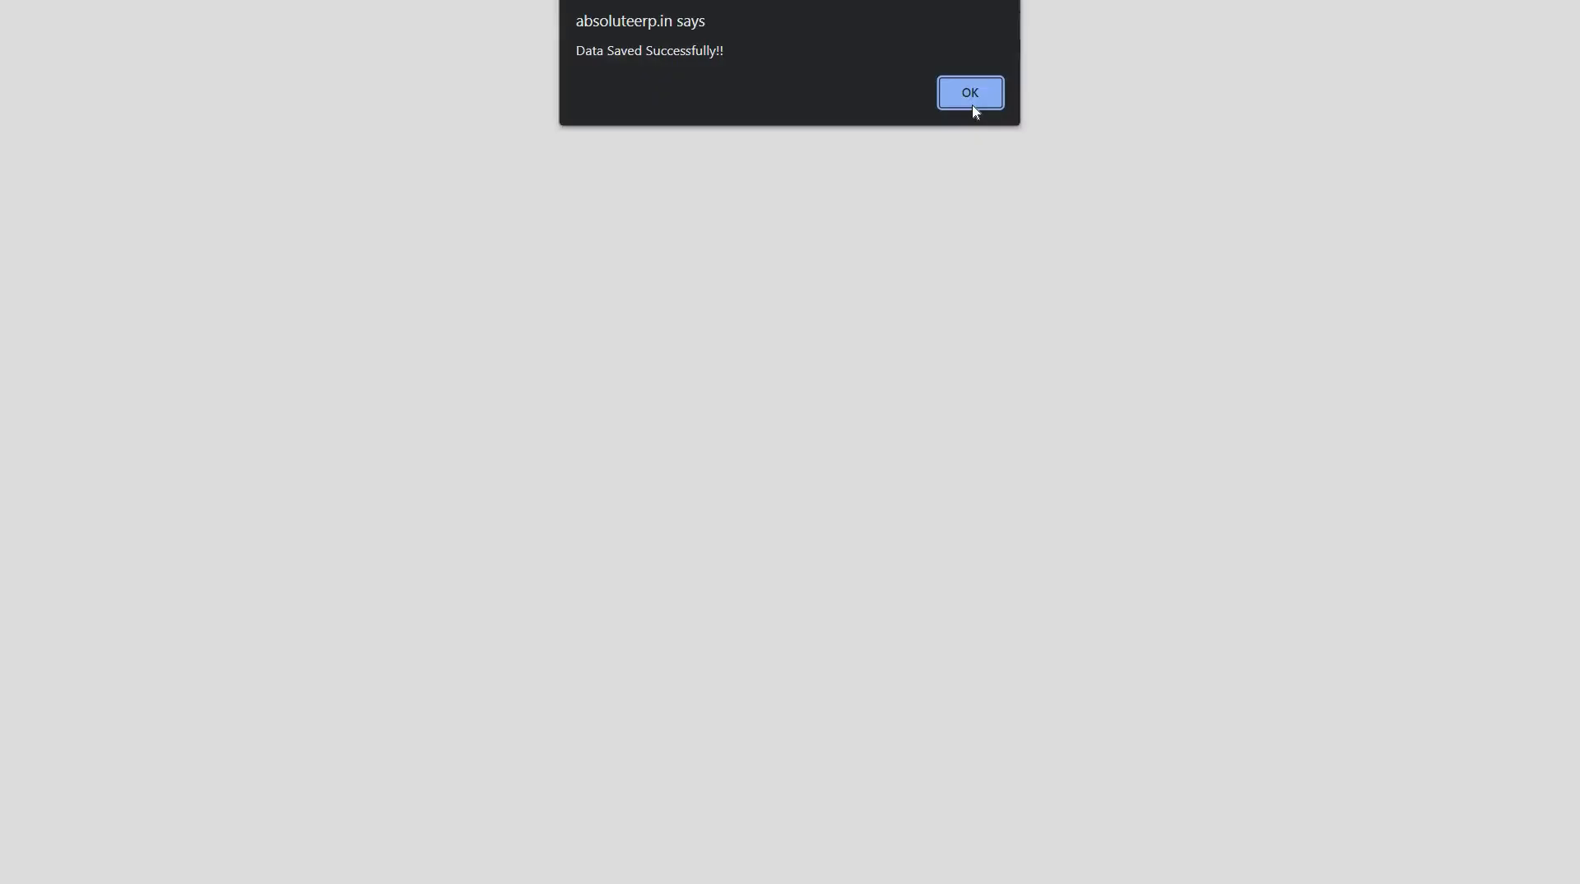
pyautogui.click(971, 106)
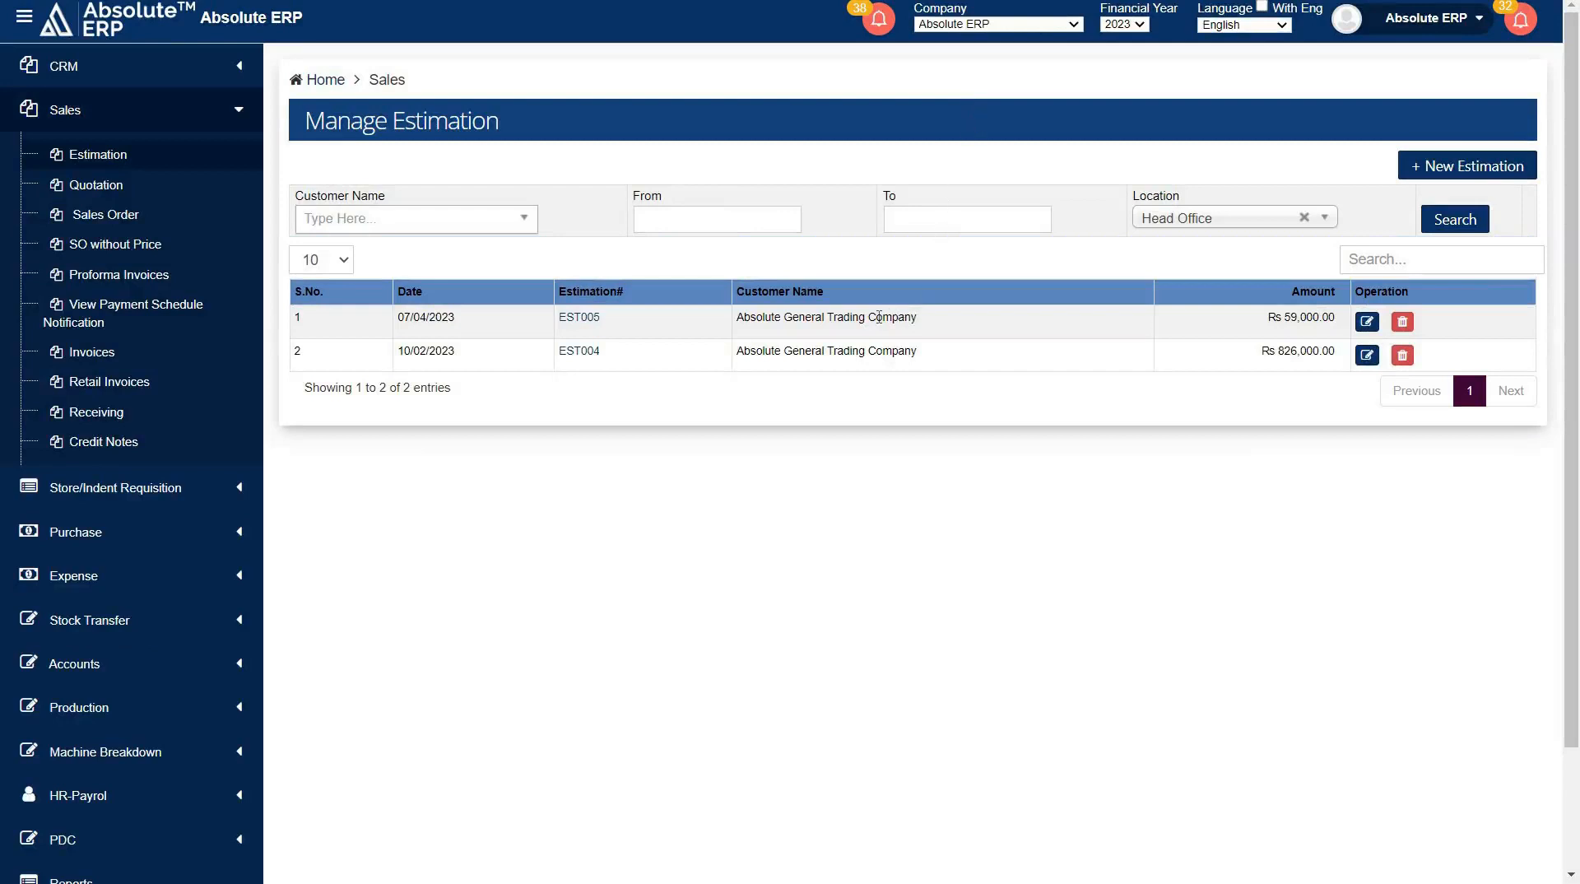
pyautogui.moveTo(563, 318); pyautogui.dragTo(605, 320)
pyautogui.click(542, 320)
# Open the list of all parties from the application's setup dashboard
pyautogui.scroll(-3, 124, 311)
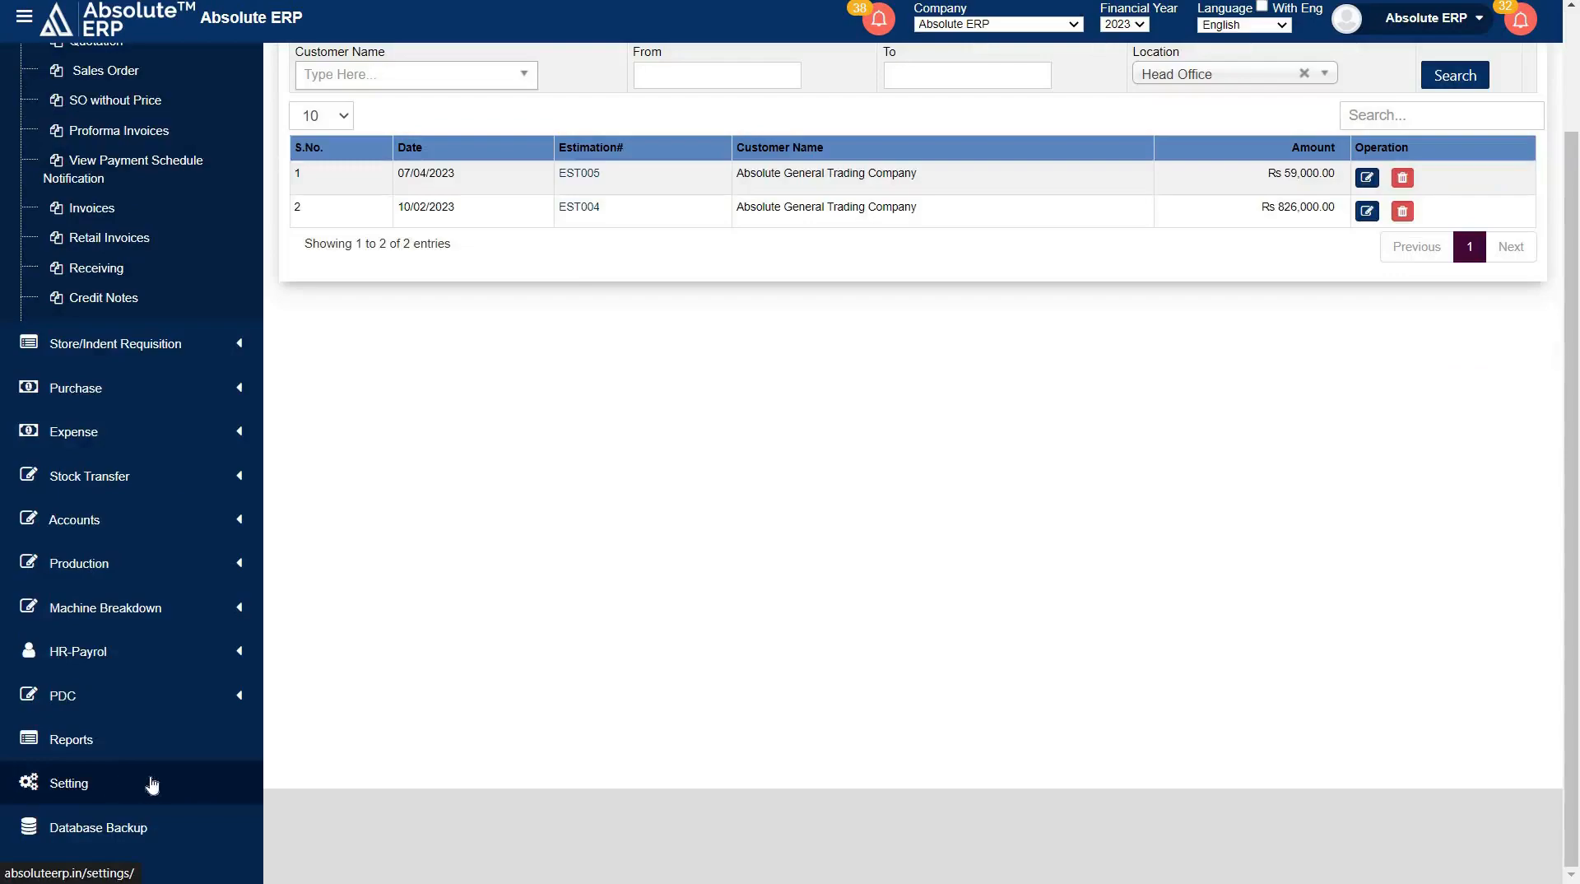
pyautogui.click(148, 788)
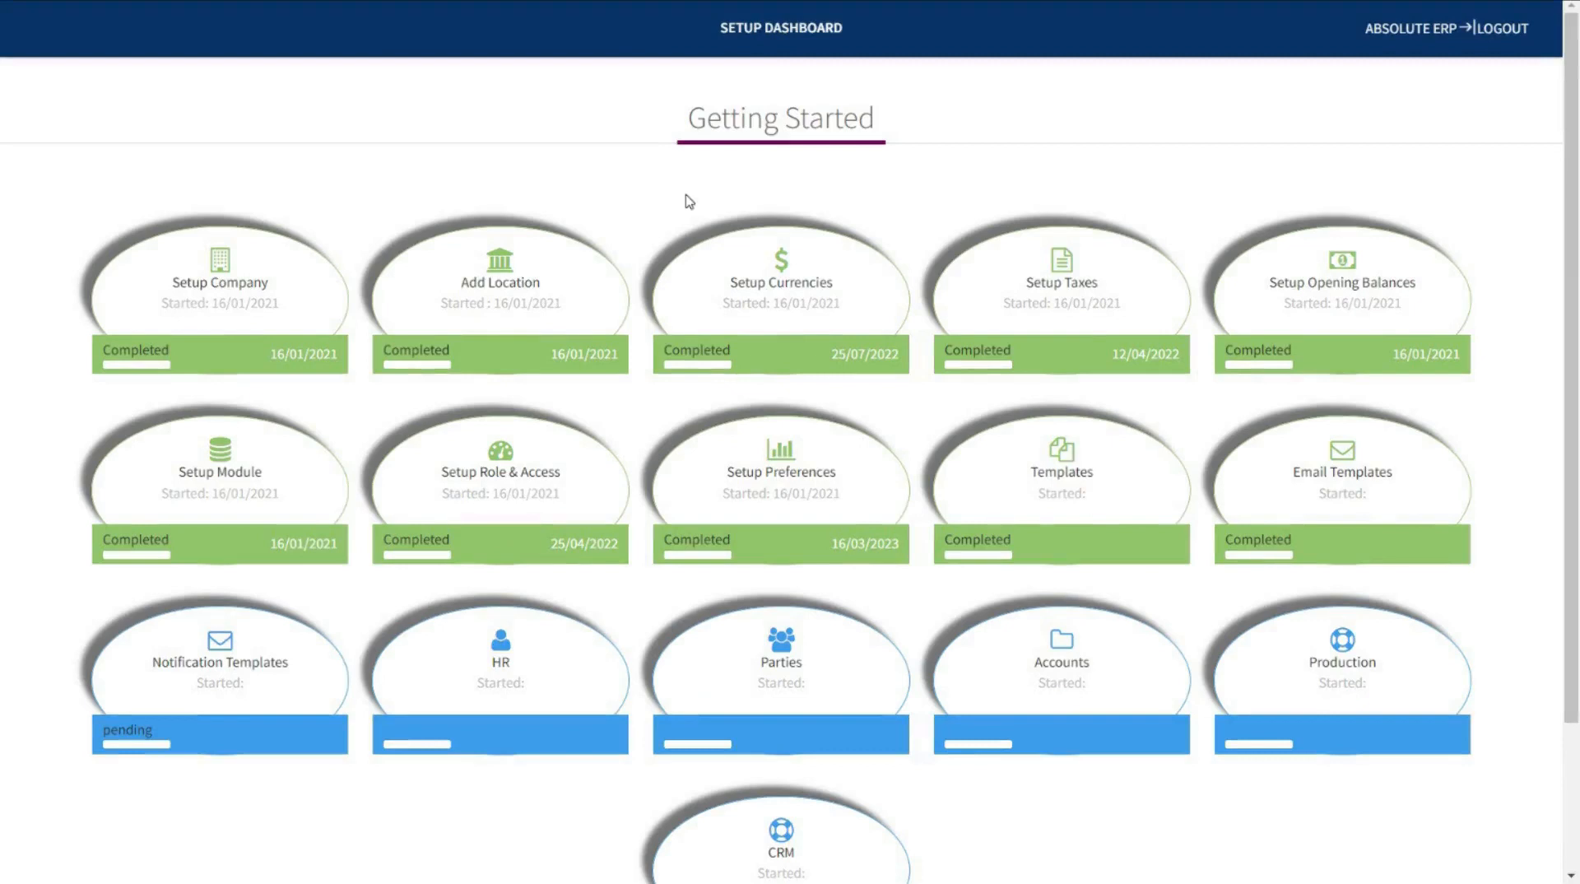
pyautogui.click(791, 673)
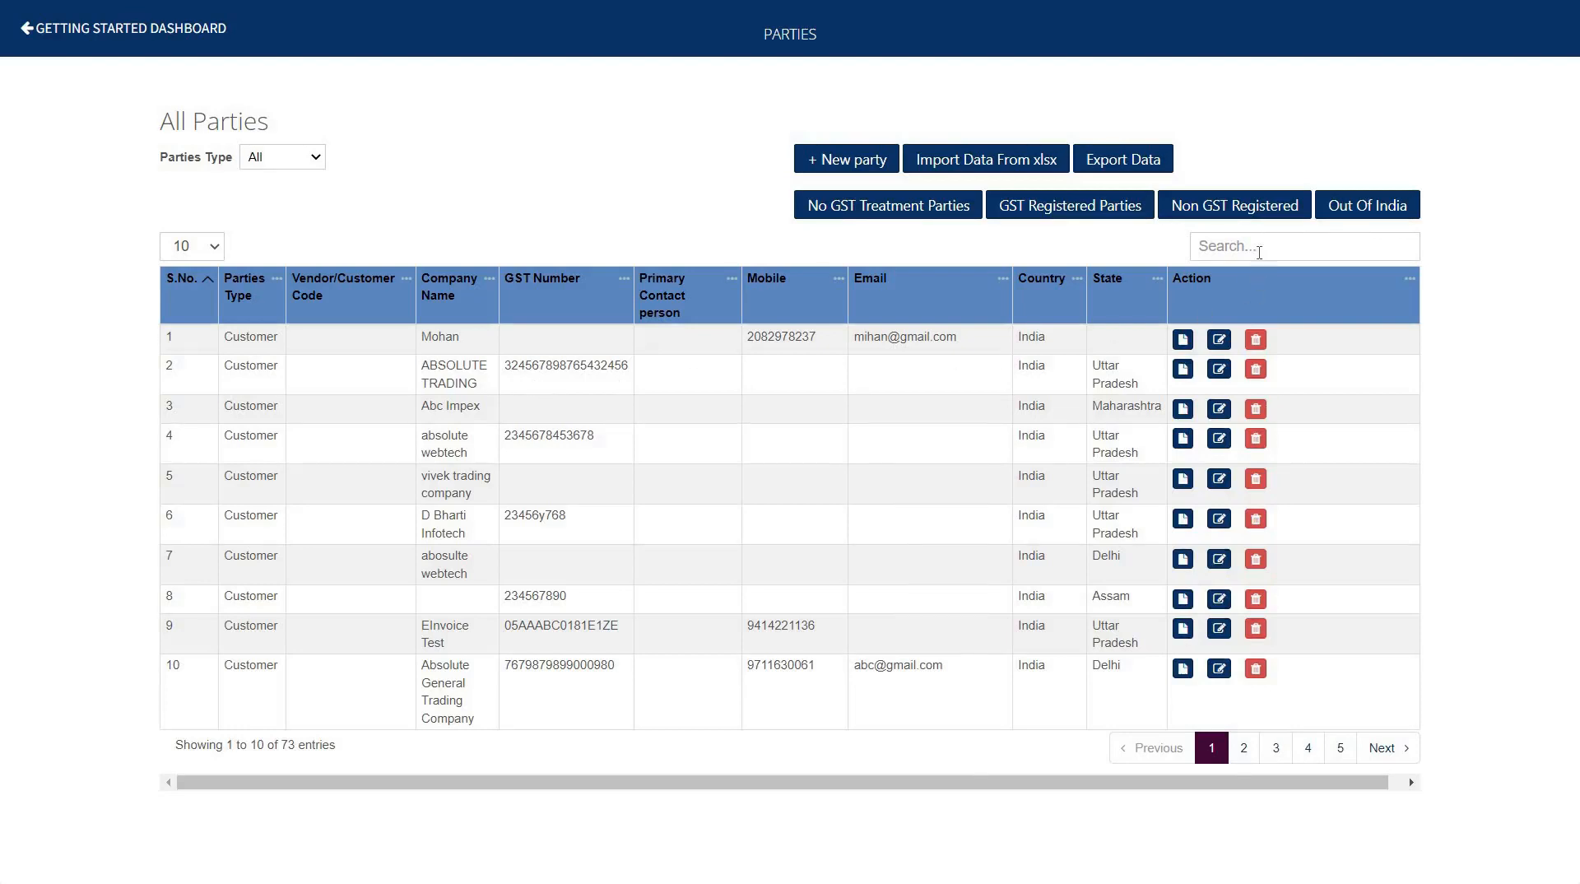
# Search the parties for "absolute gen" and open the Absolute General Trading Company record for editing
pyautogui.click(1259, 249)
pyautogui.write('abs')
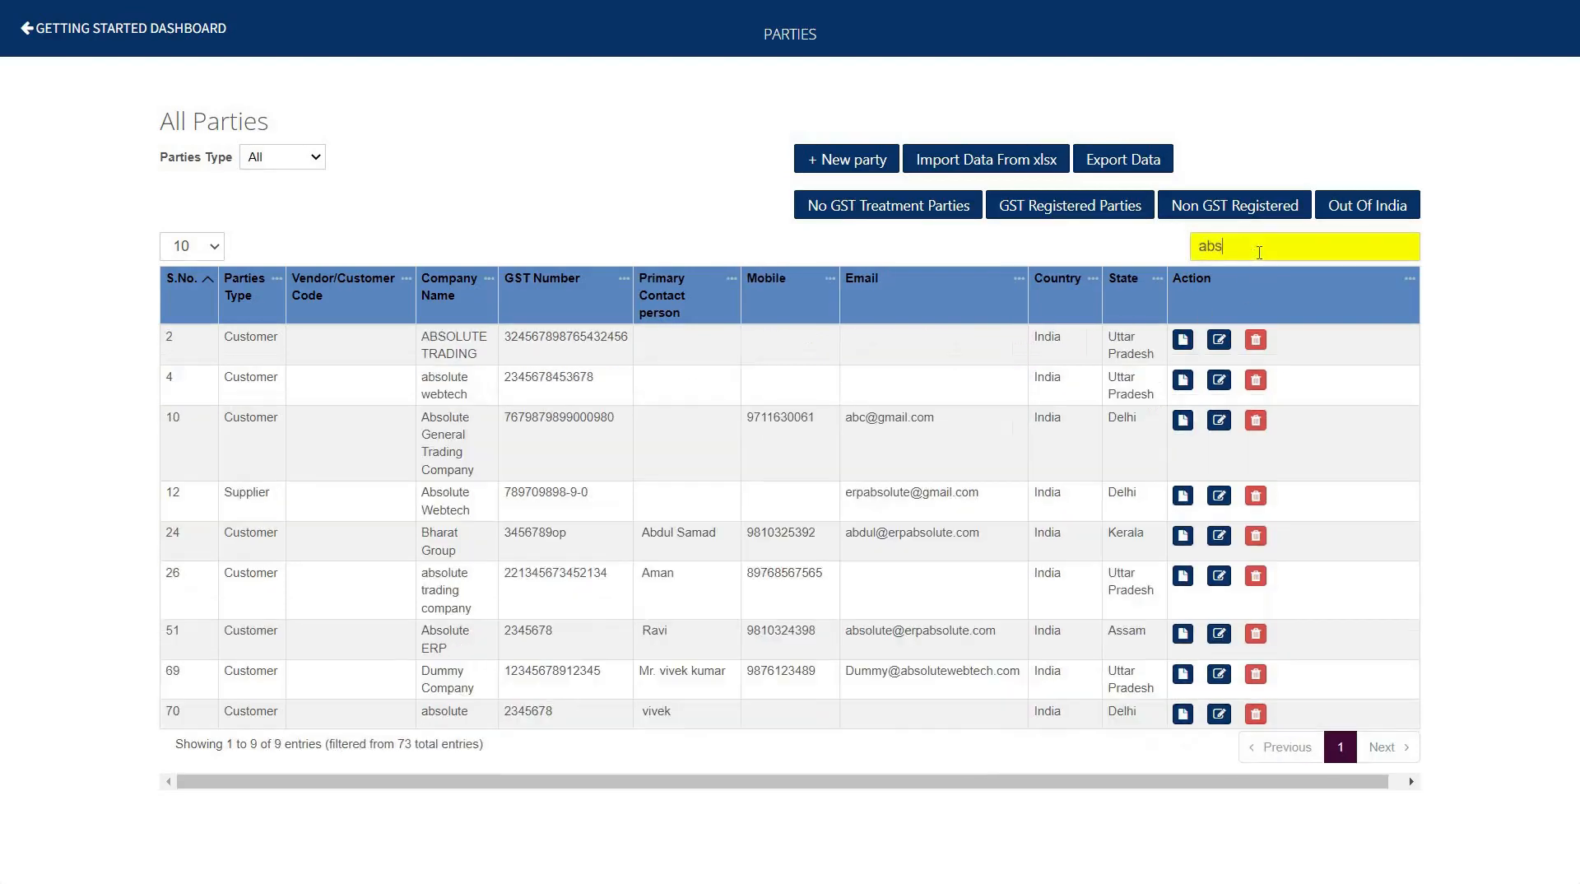
pyautogui.write('olute gen')
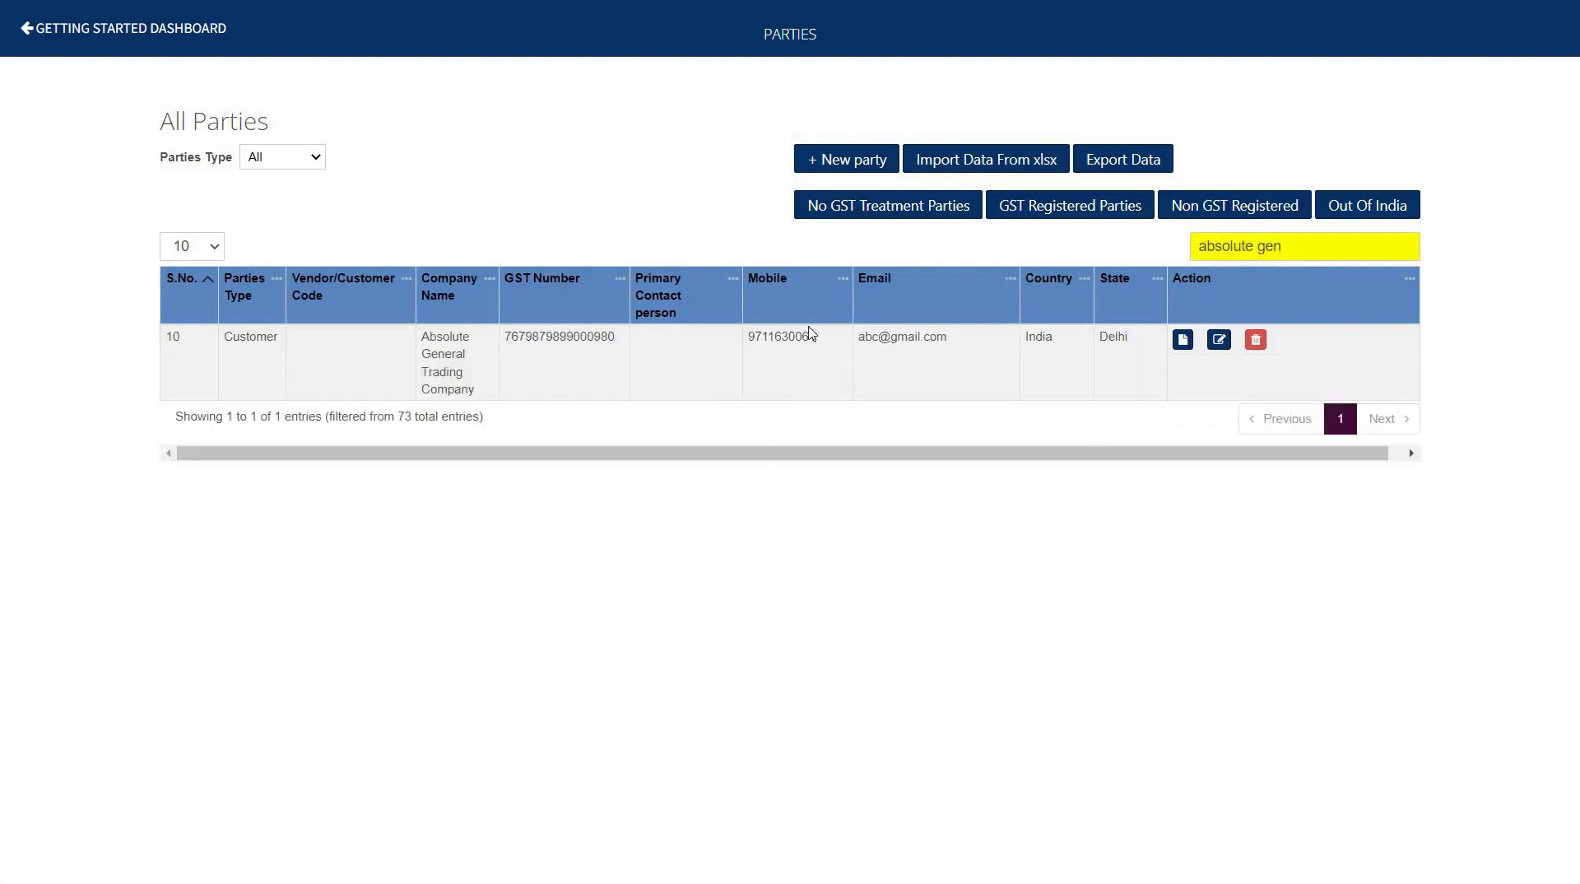
pyautogui.click(1220, 344)
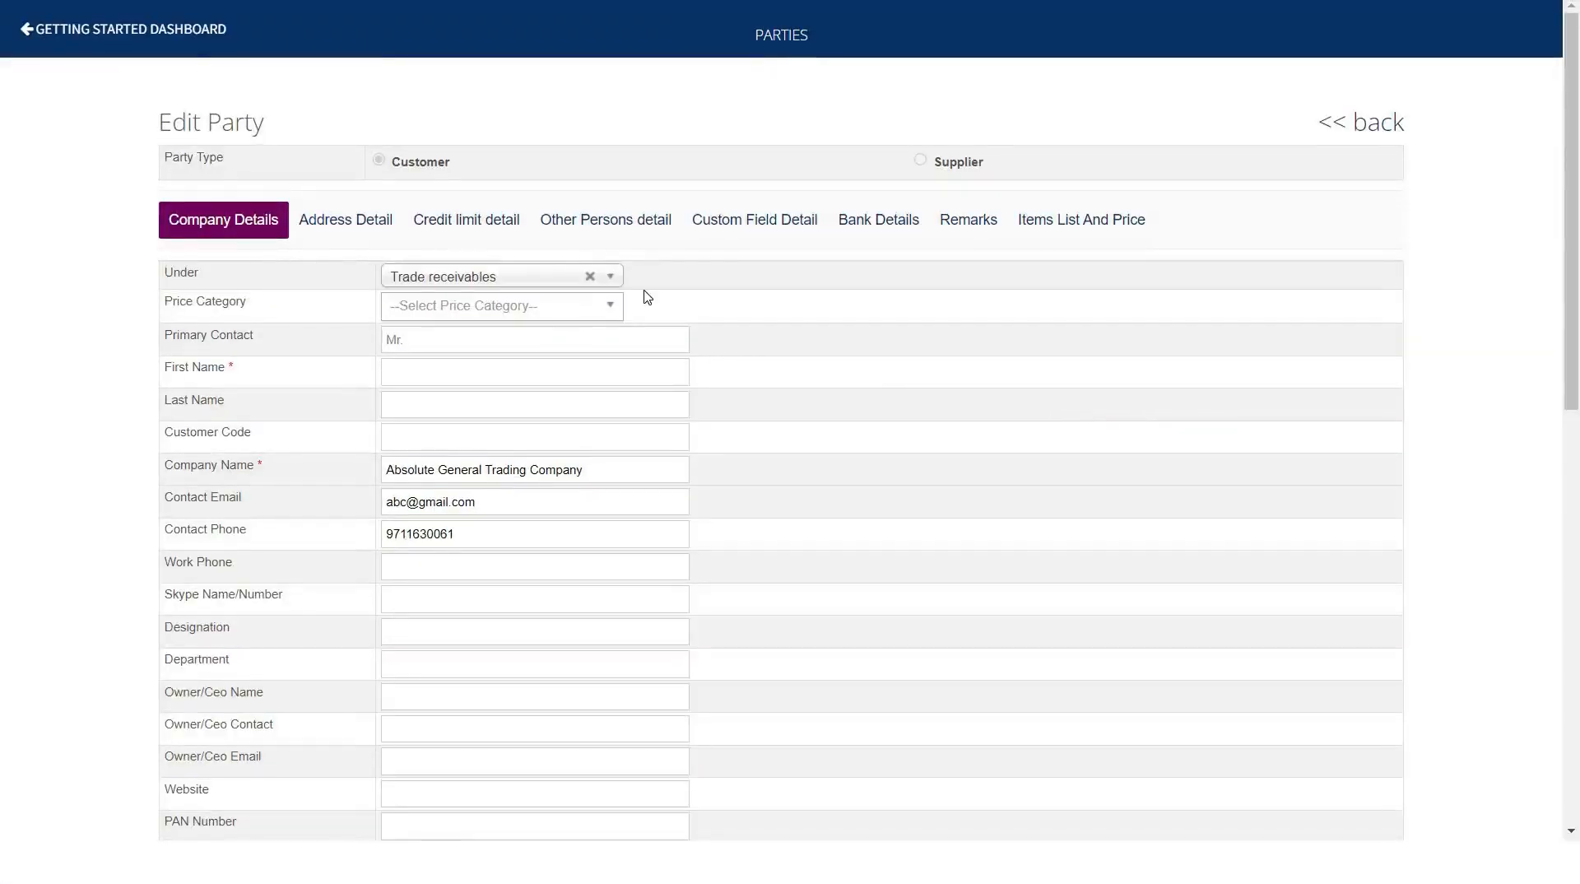
# Examine the party's company name, contact fields, GST treatment and remaining company details
pyautogui.scroll(-2, 646, 297)
pyautogui.click(612, 266)
pyautogui.click(610, 297)
pyautogui.click(611, 329)
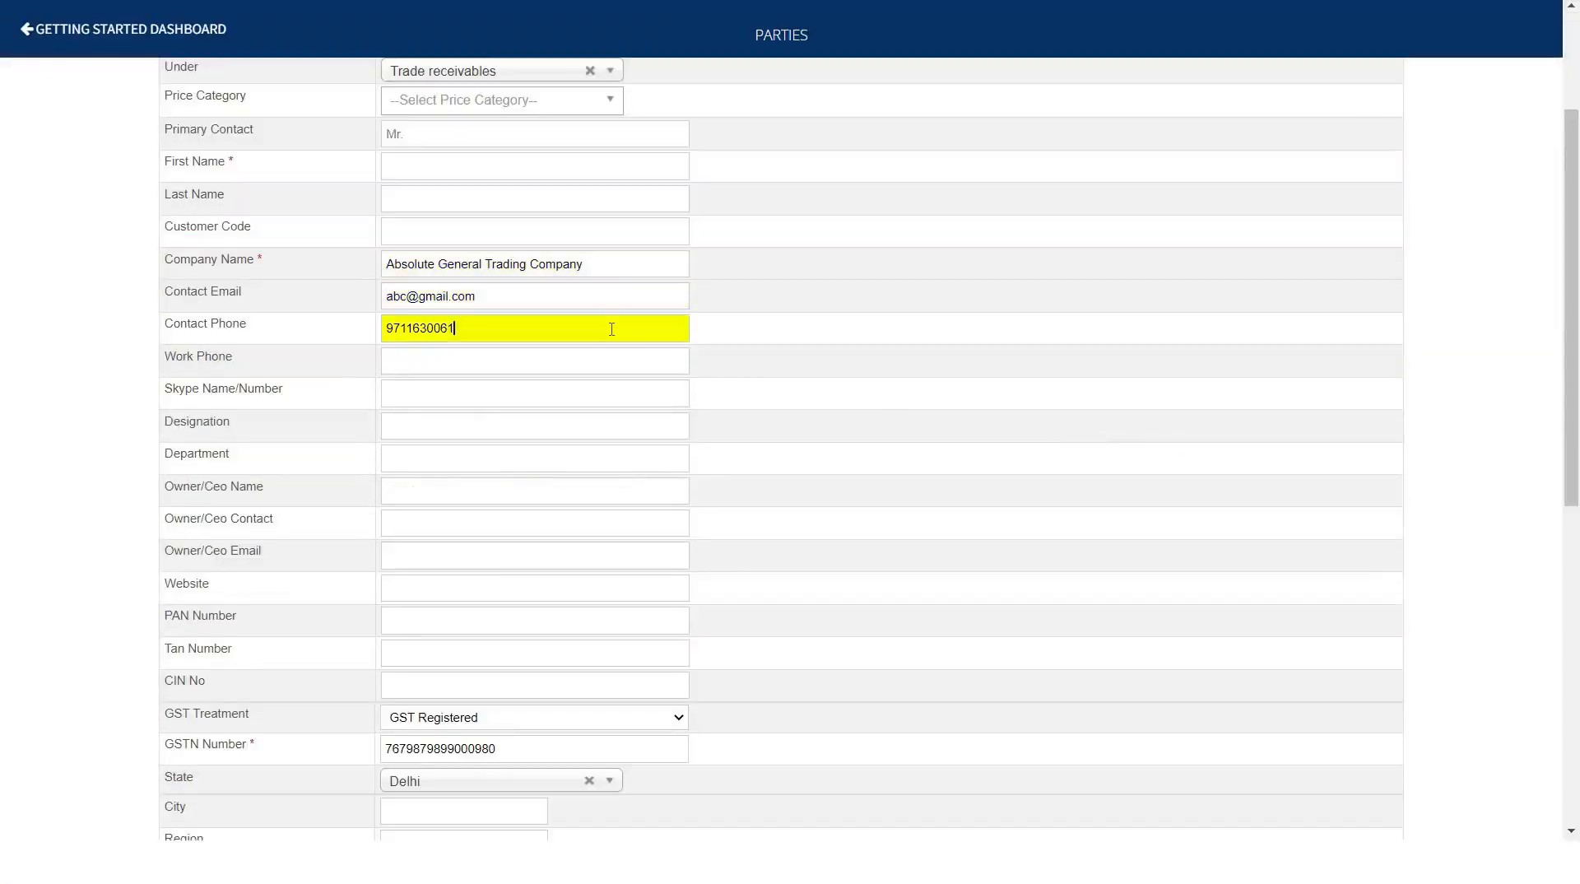
pyautogui.scroll(-1, 611, 329)
pyautogui.scroll(-4, 611, 329)
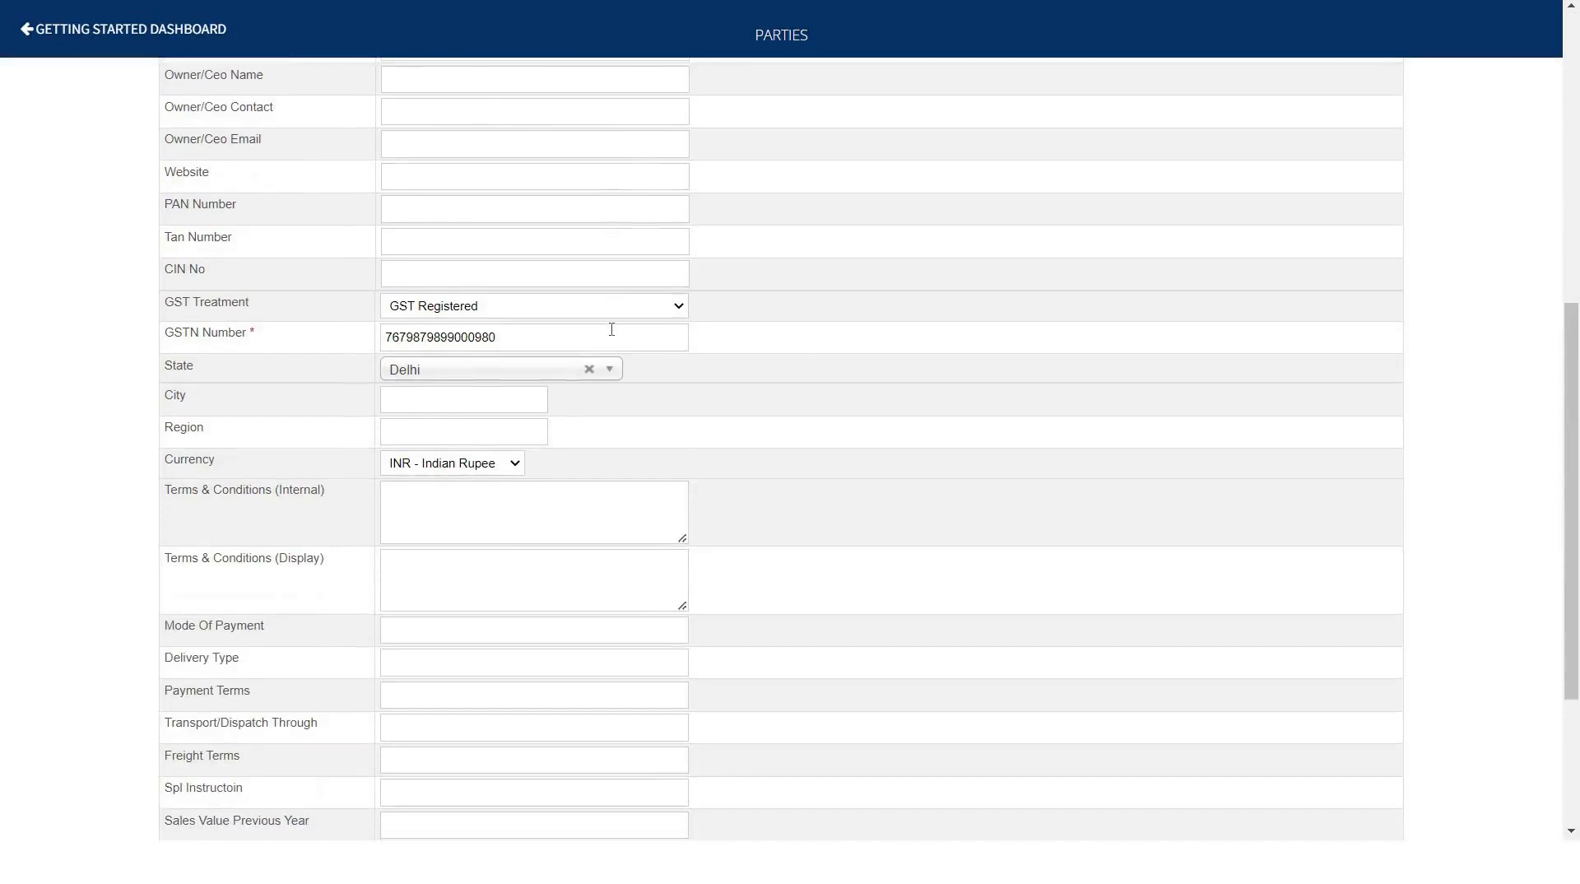
pyautogui.scroll(-1, 612, 330)
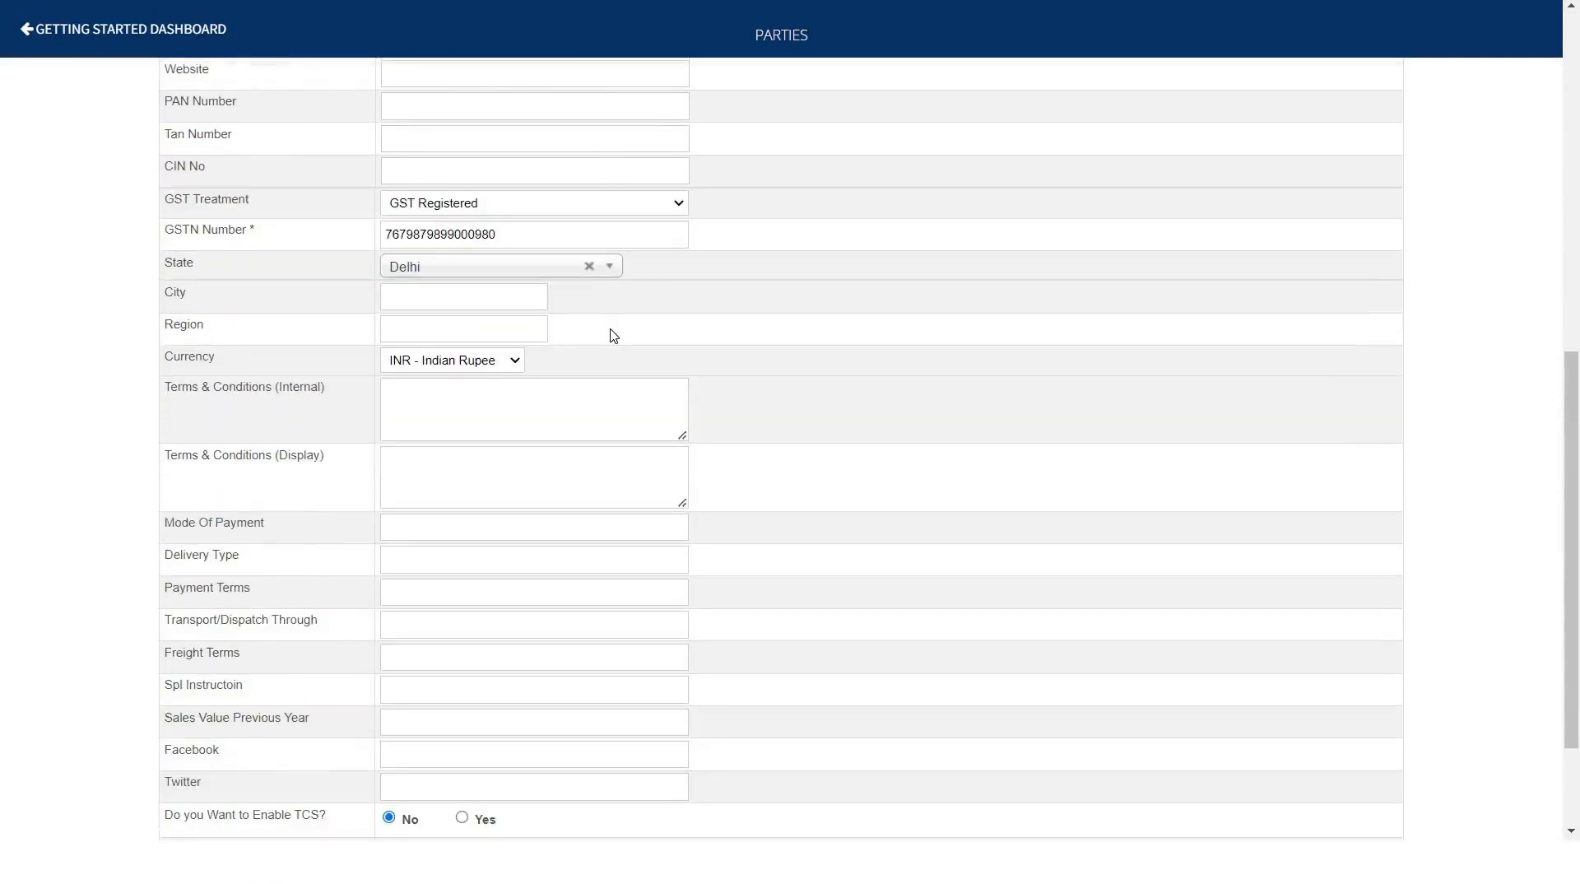
# View the currency choices in the party's company details and close them without choosing another currency
pyautogui.click(512, 362)
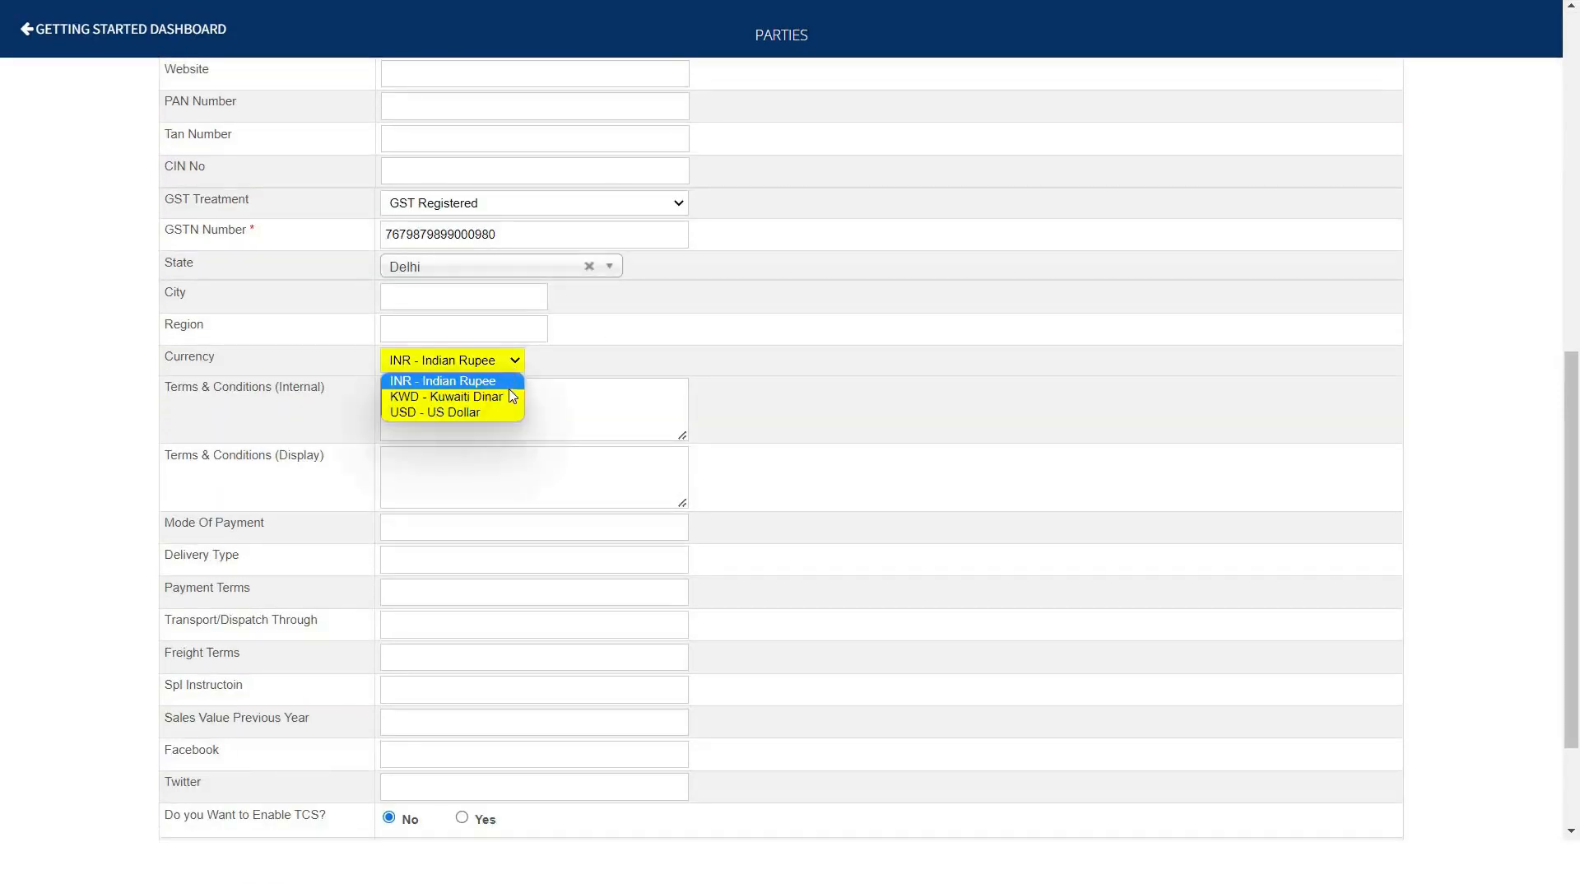
pyautogui.click(584, 353)
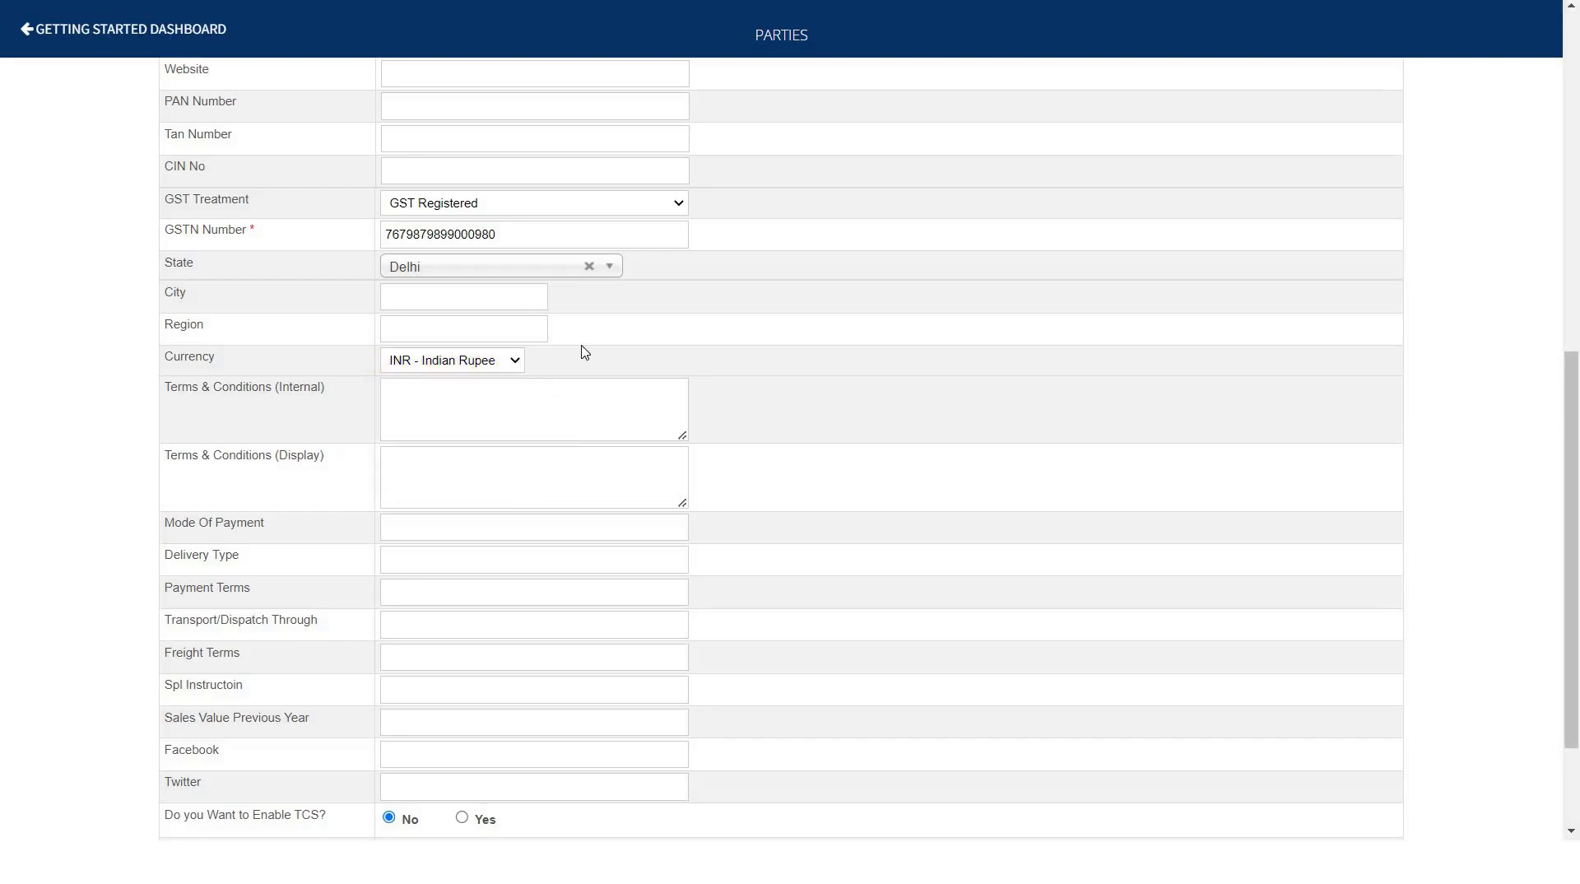
pyautogui.scroll(7, 584, 352)
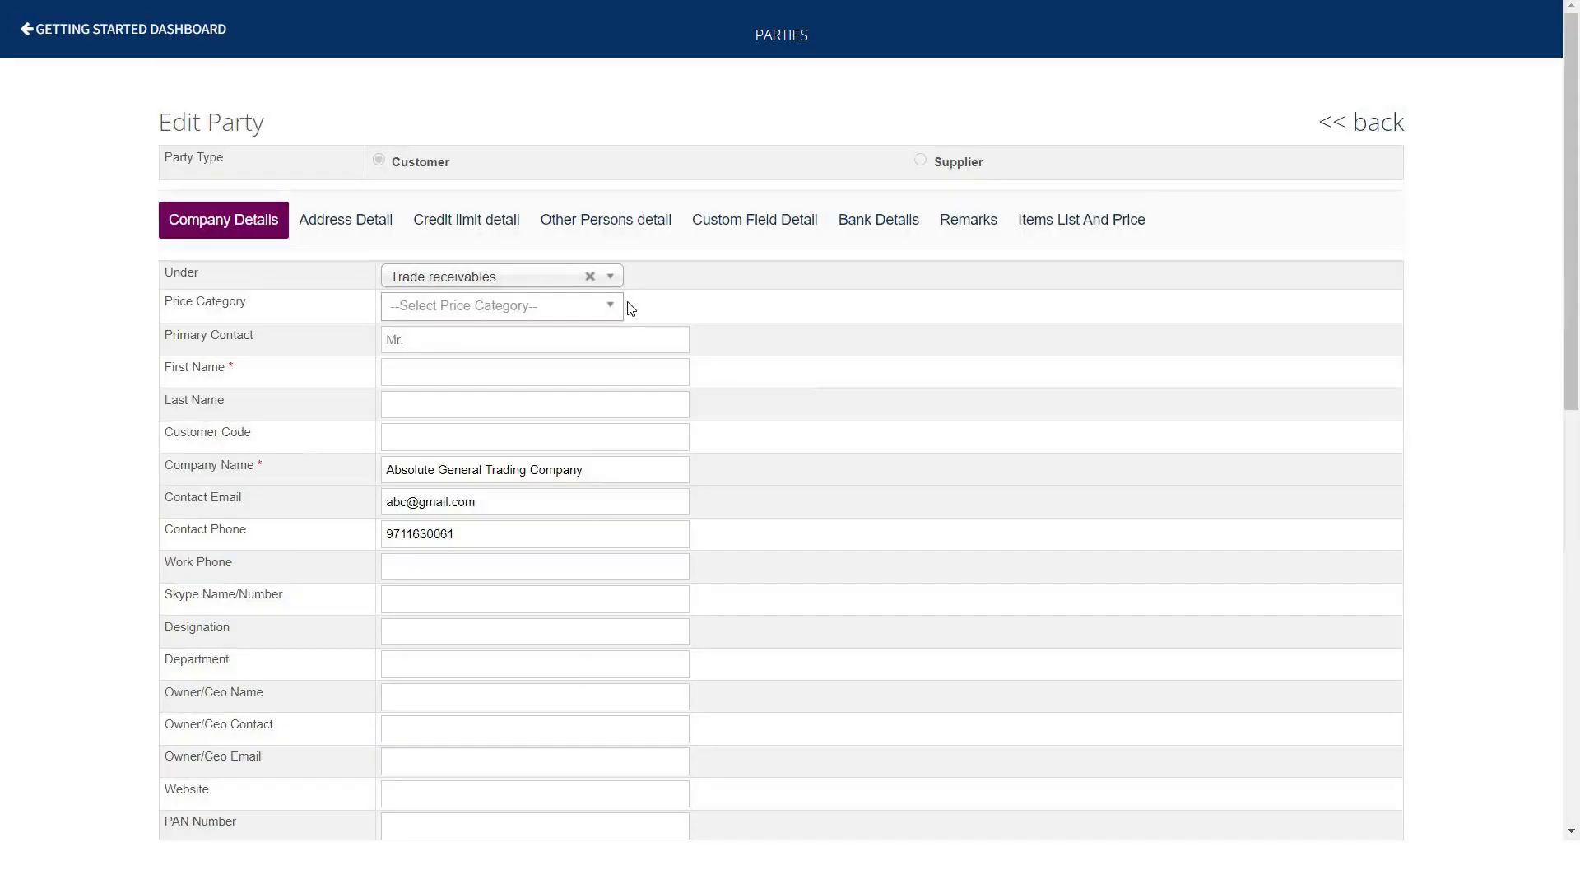
# Review the party's address, credit limit, other persons, custom fields, bank details, remarks, and items list and price
pyautogui.click(323, 230)
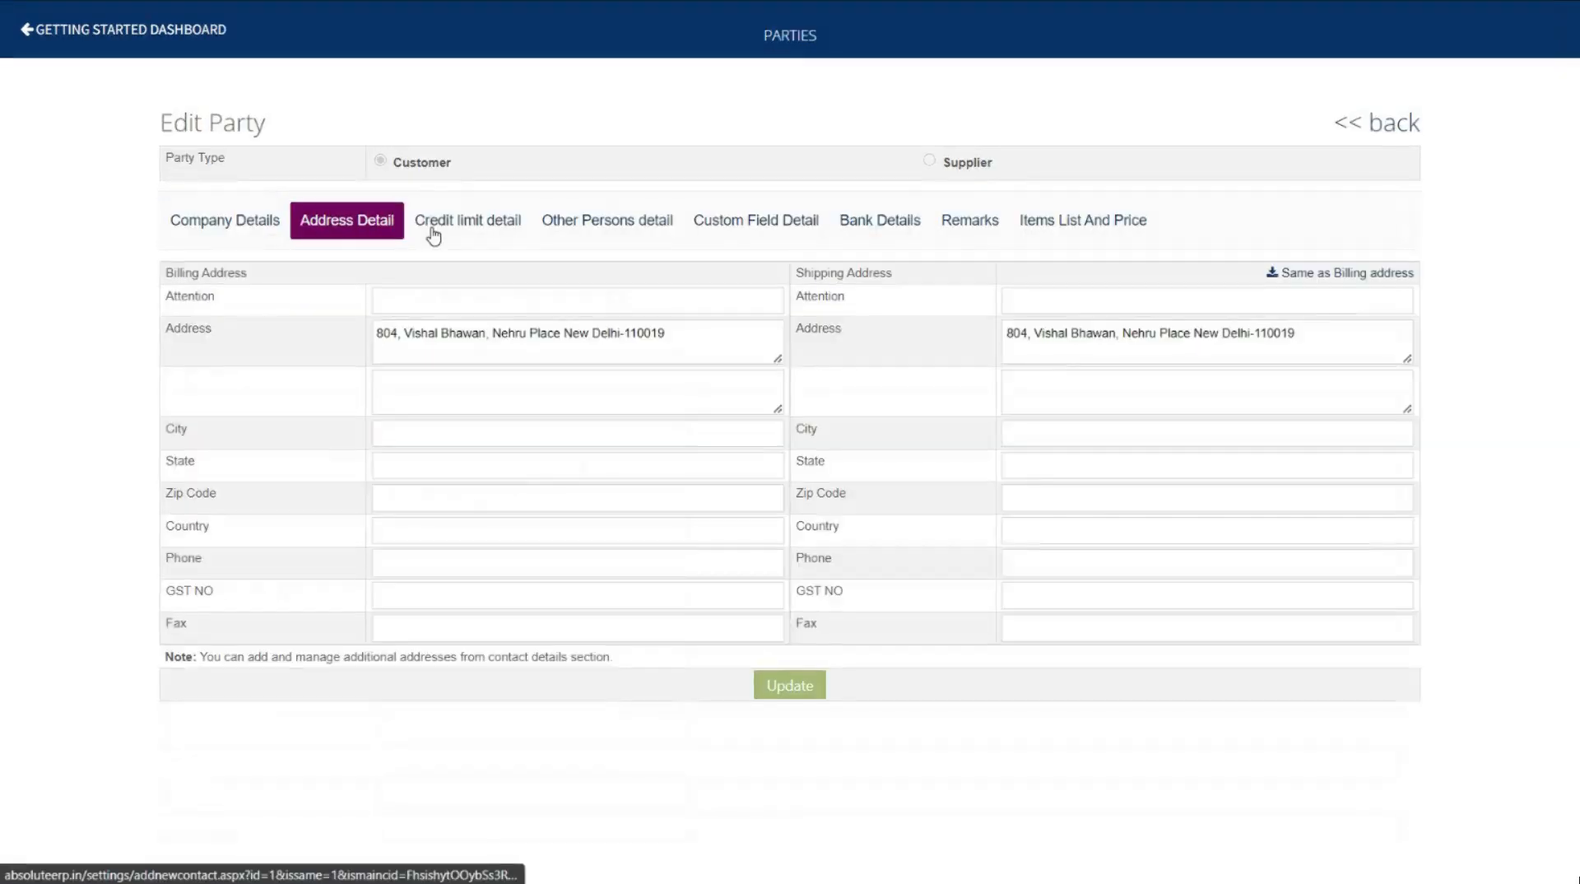
pyautogui.click(484, 236)
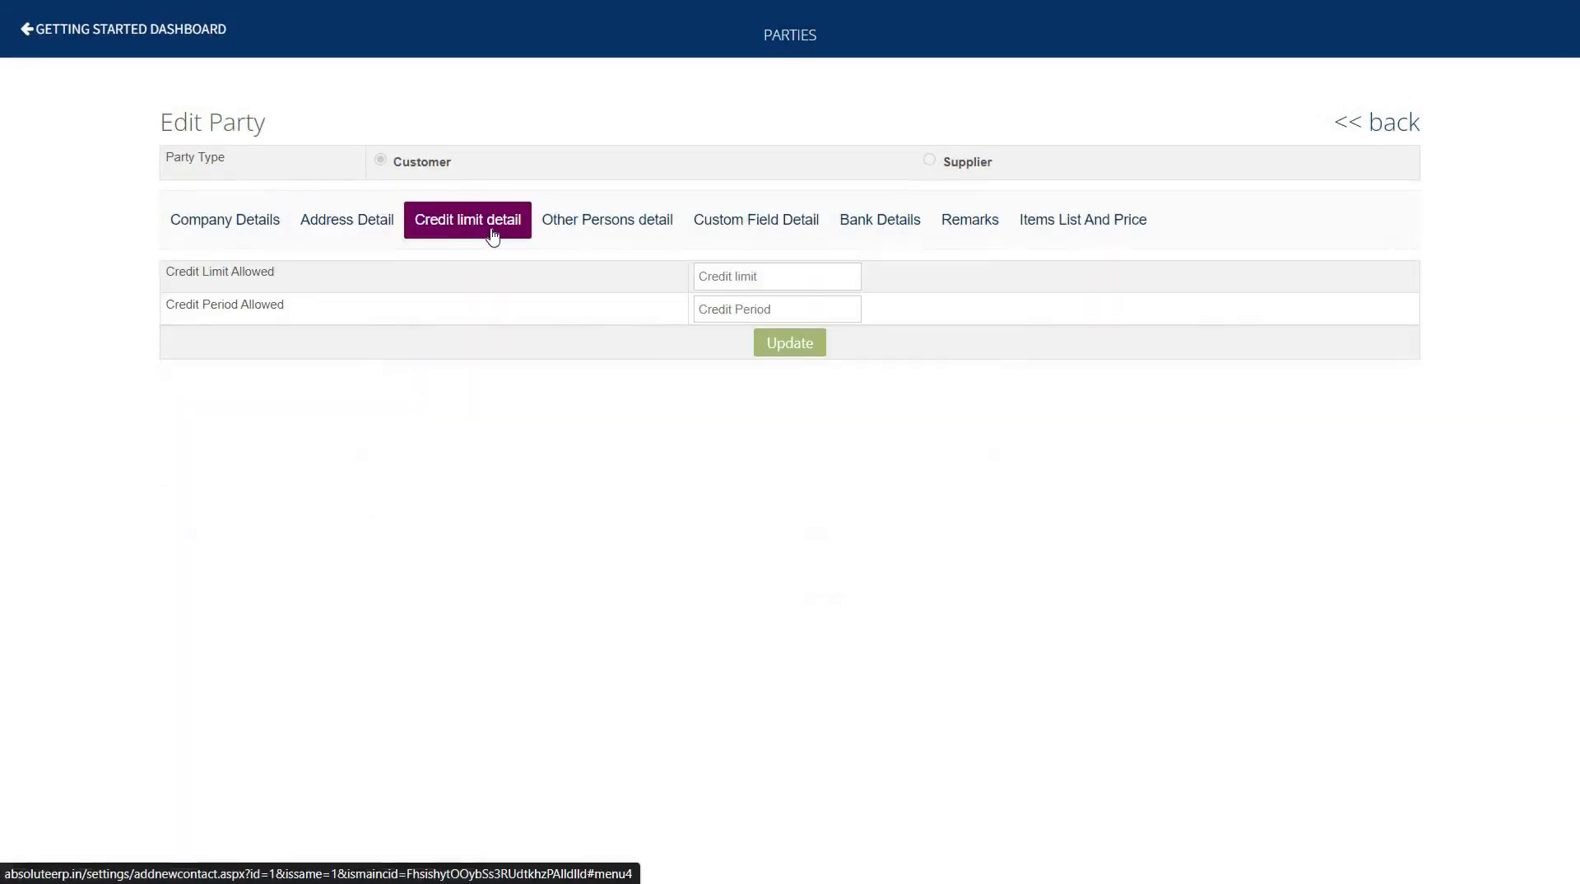
pyautogui.click(591, 230)
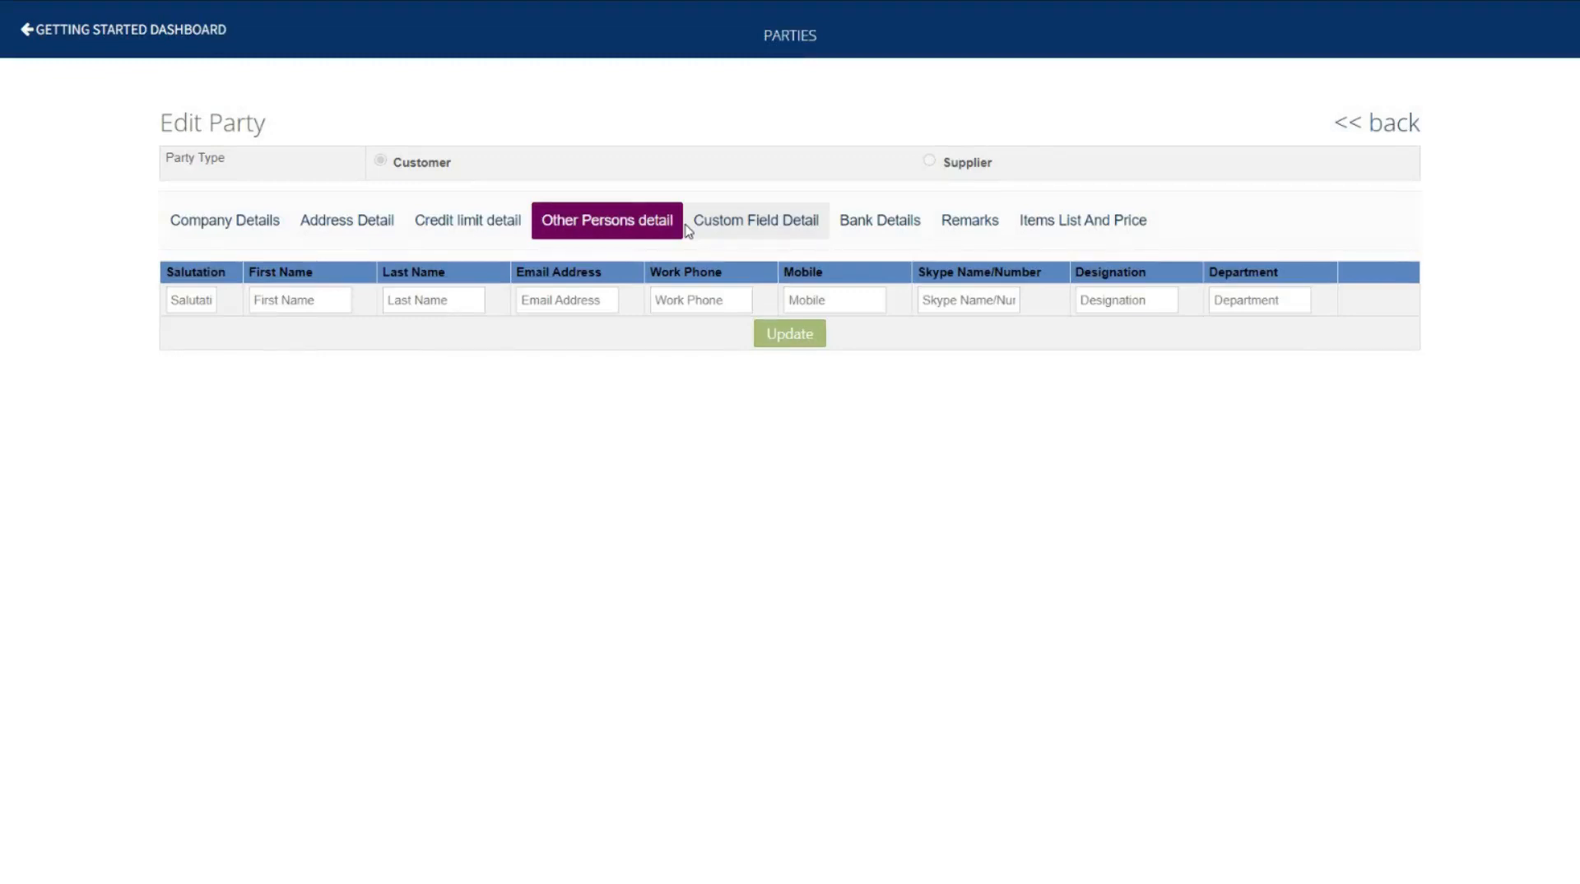
pyautogui.click(690, 229)
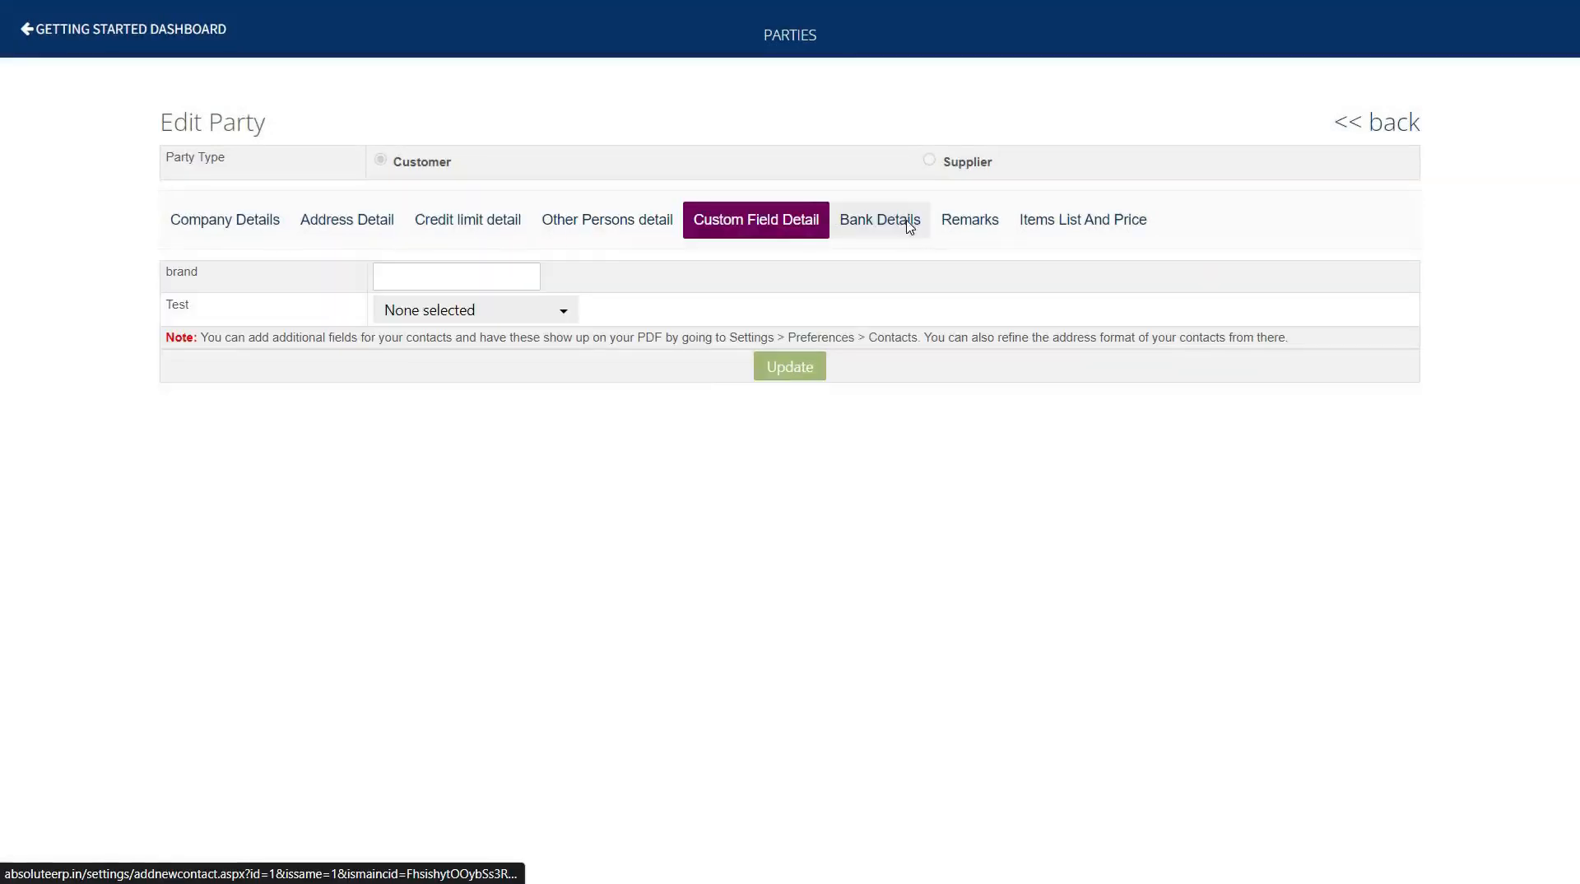
pyautogui.click(906, 224)
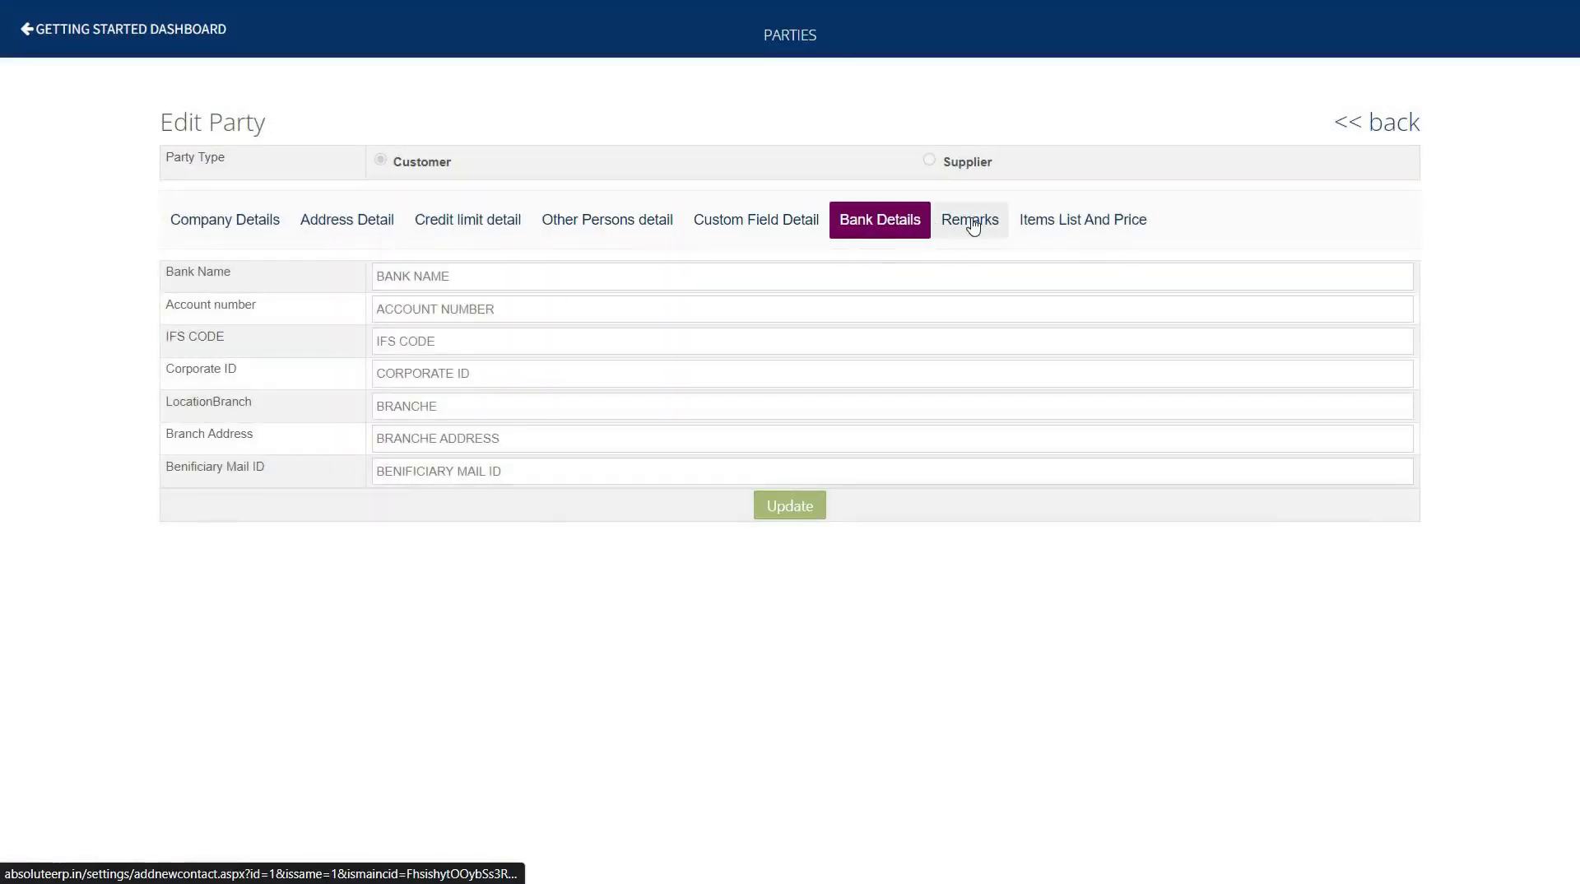
pyautogui.click(973, 227)
pyautogui.click(1088, 226)
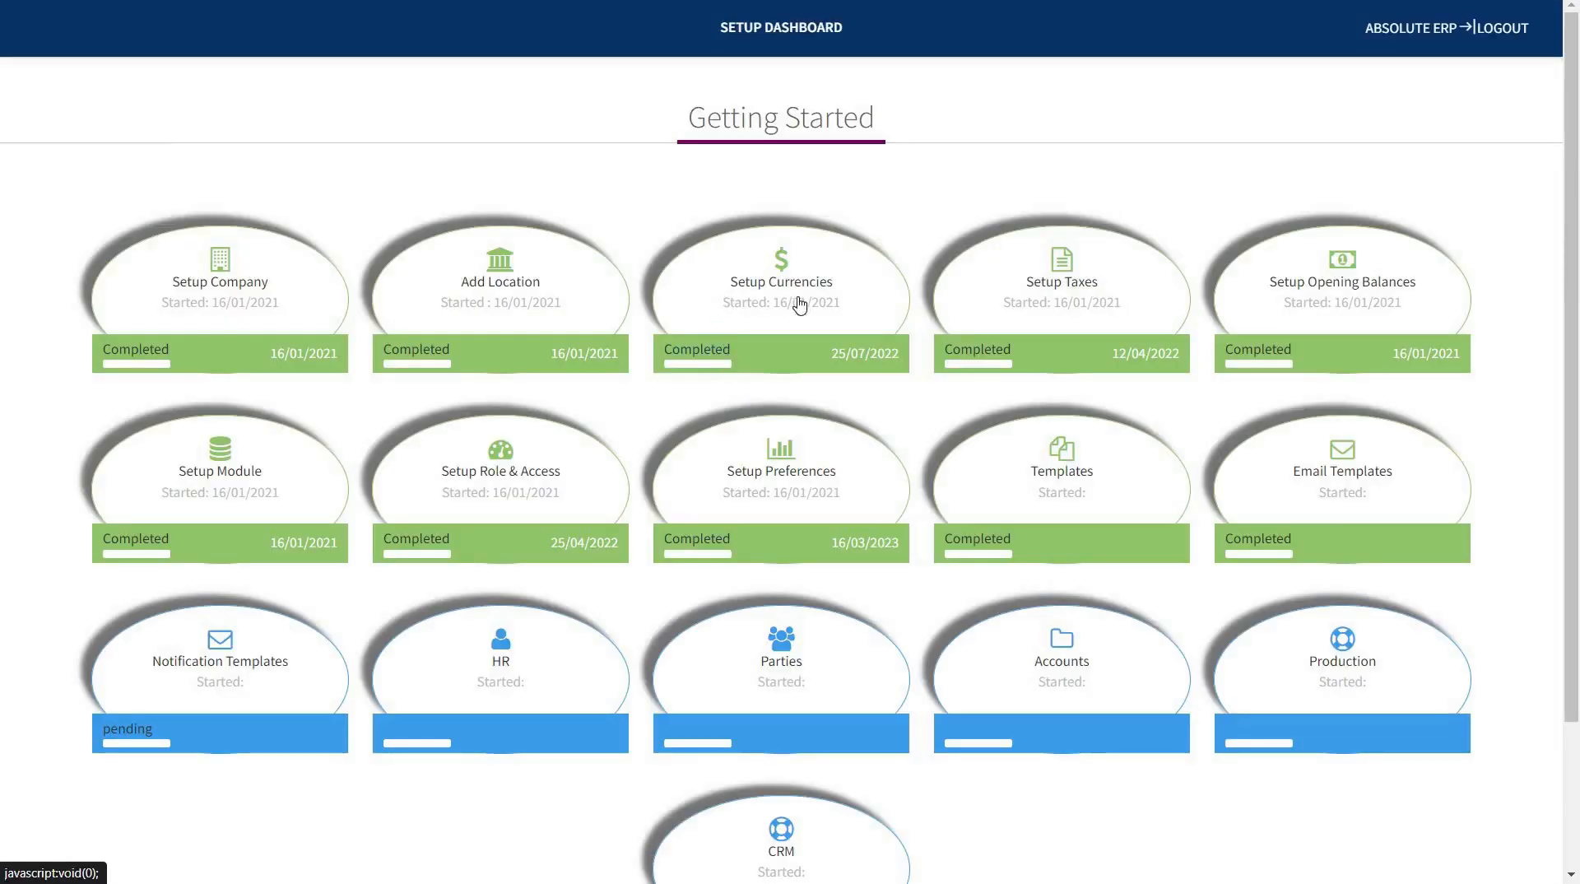
# Open the currency setup, start a new currency and look through the available currency codes without choosing one
pyautogui.click(799, 305)
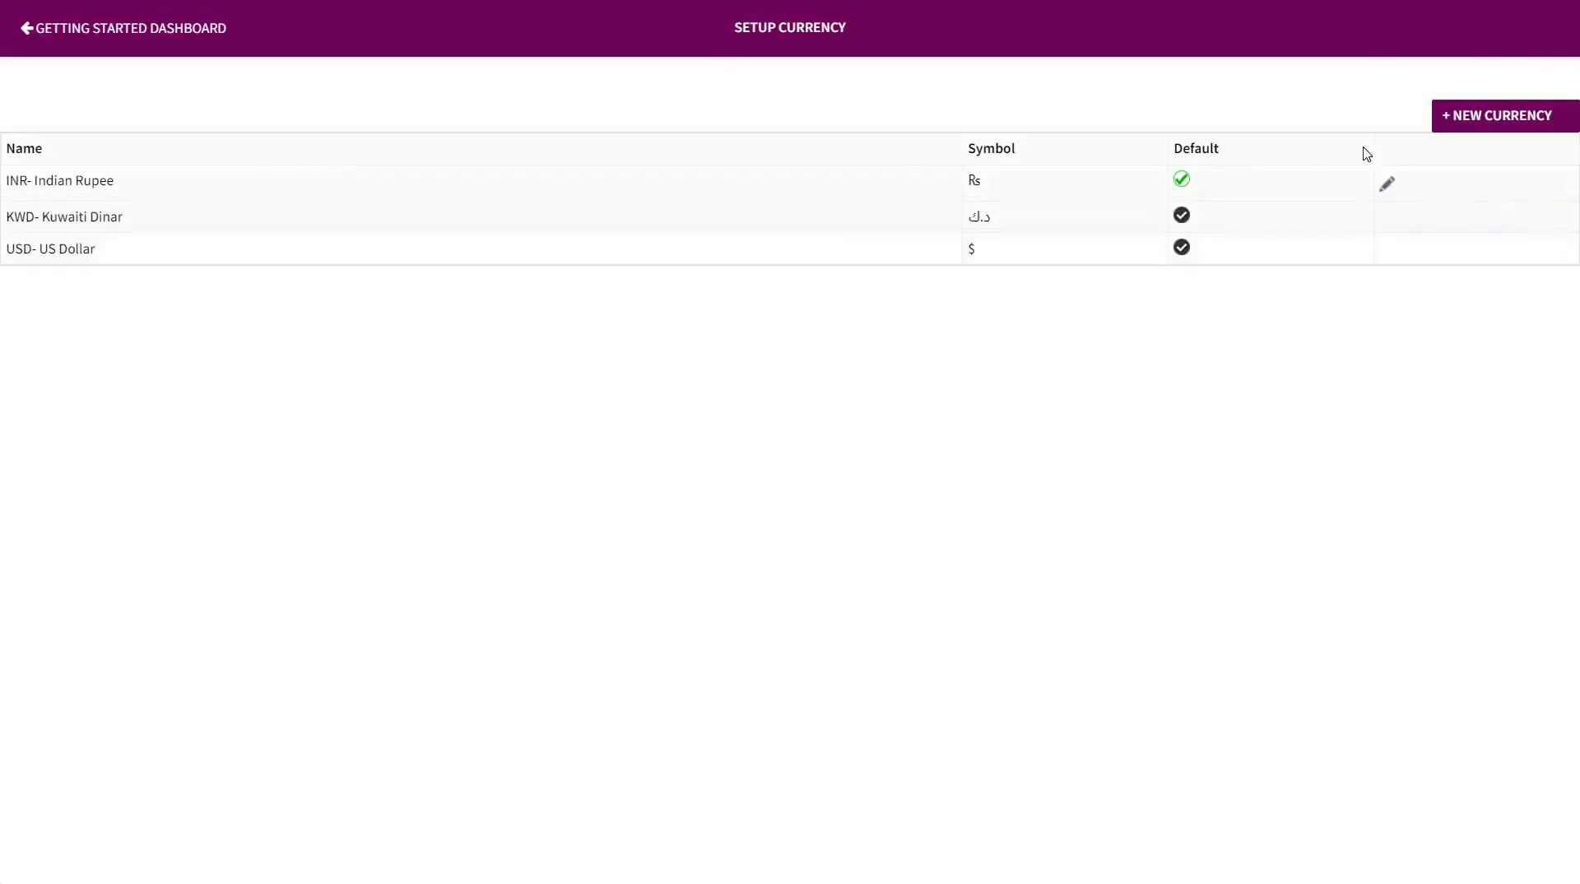
pyautogui.click(1465, 125)
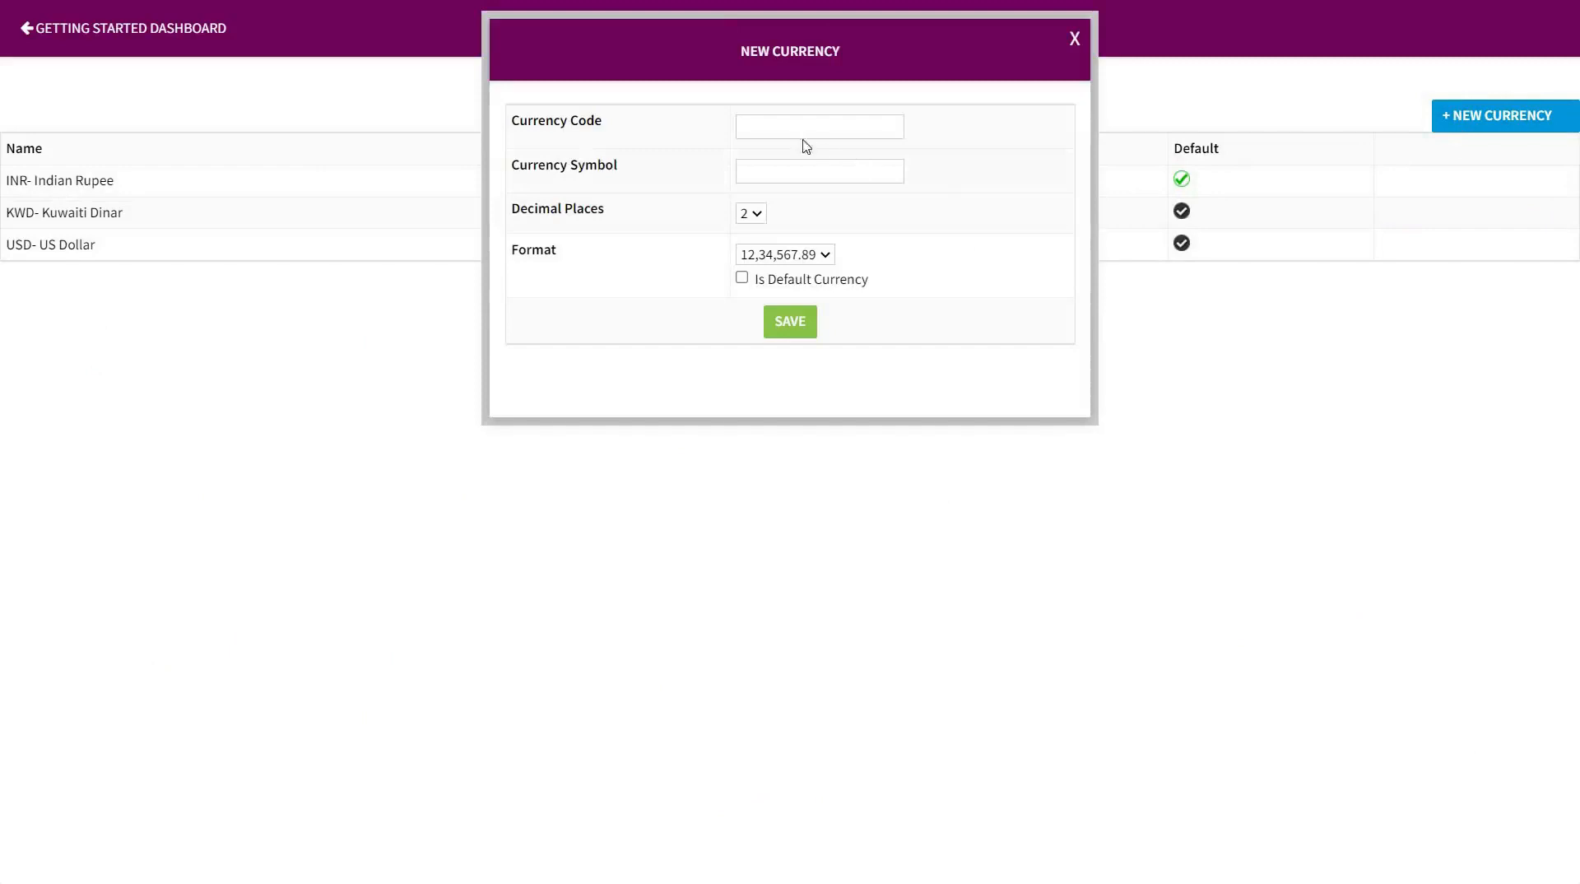
pyautogui.click(780, 130)
pyautogui.scroll(-8, 795, 200)
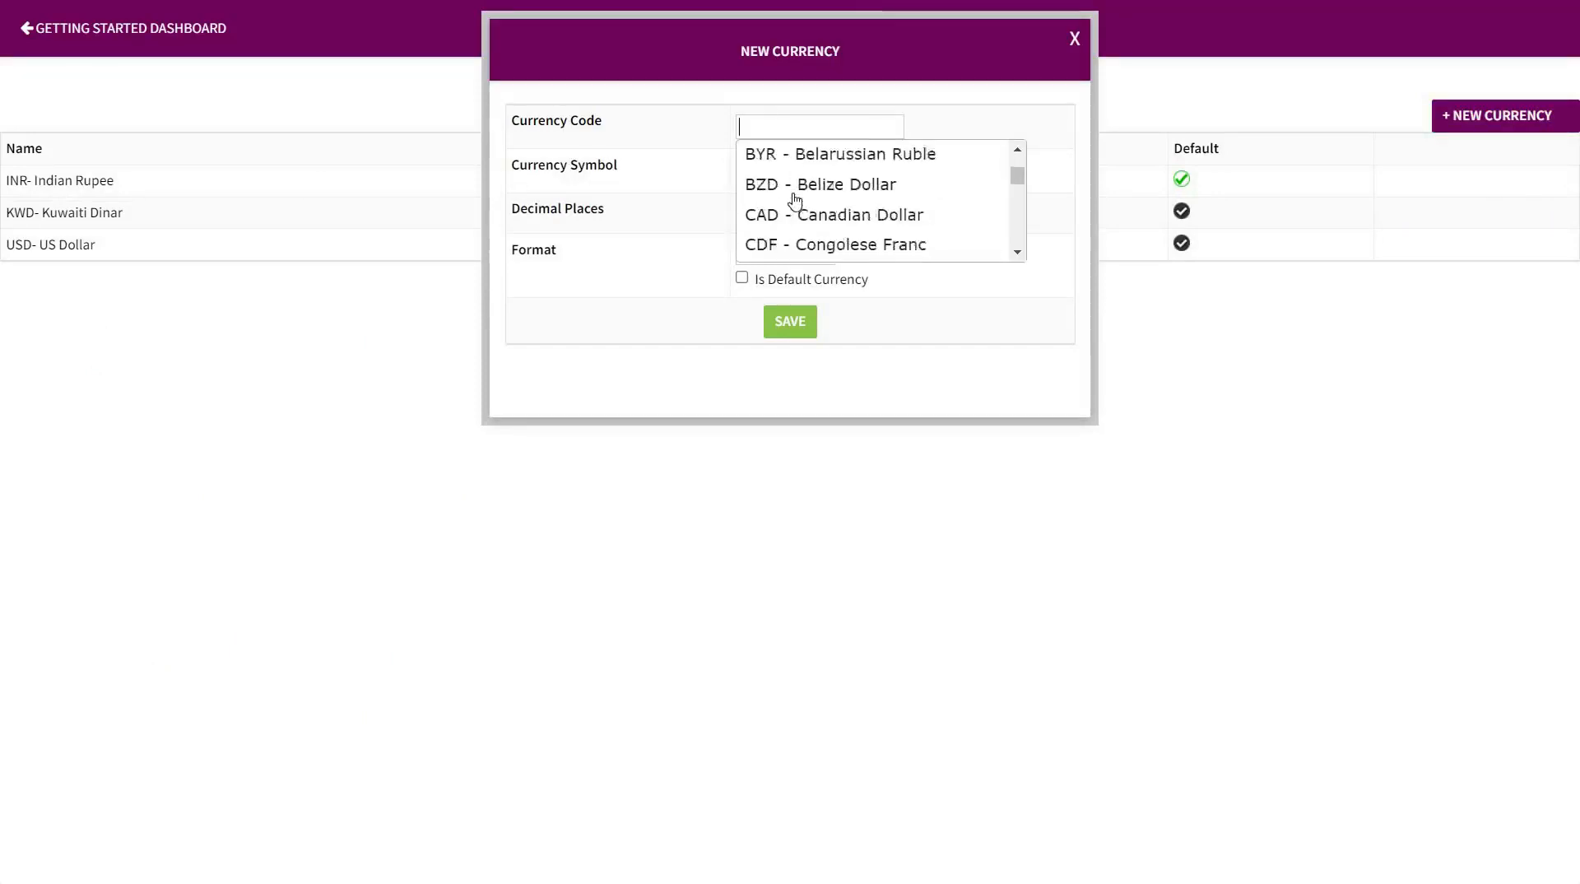
pyautogui.click(656, 189)
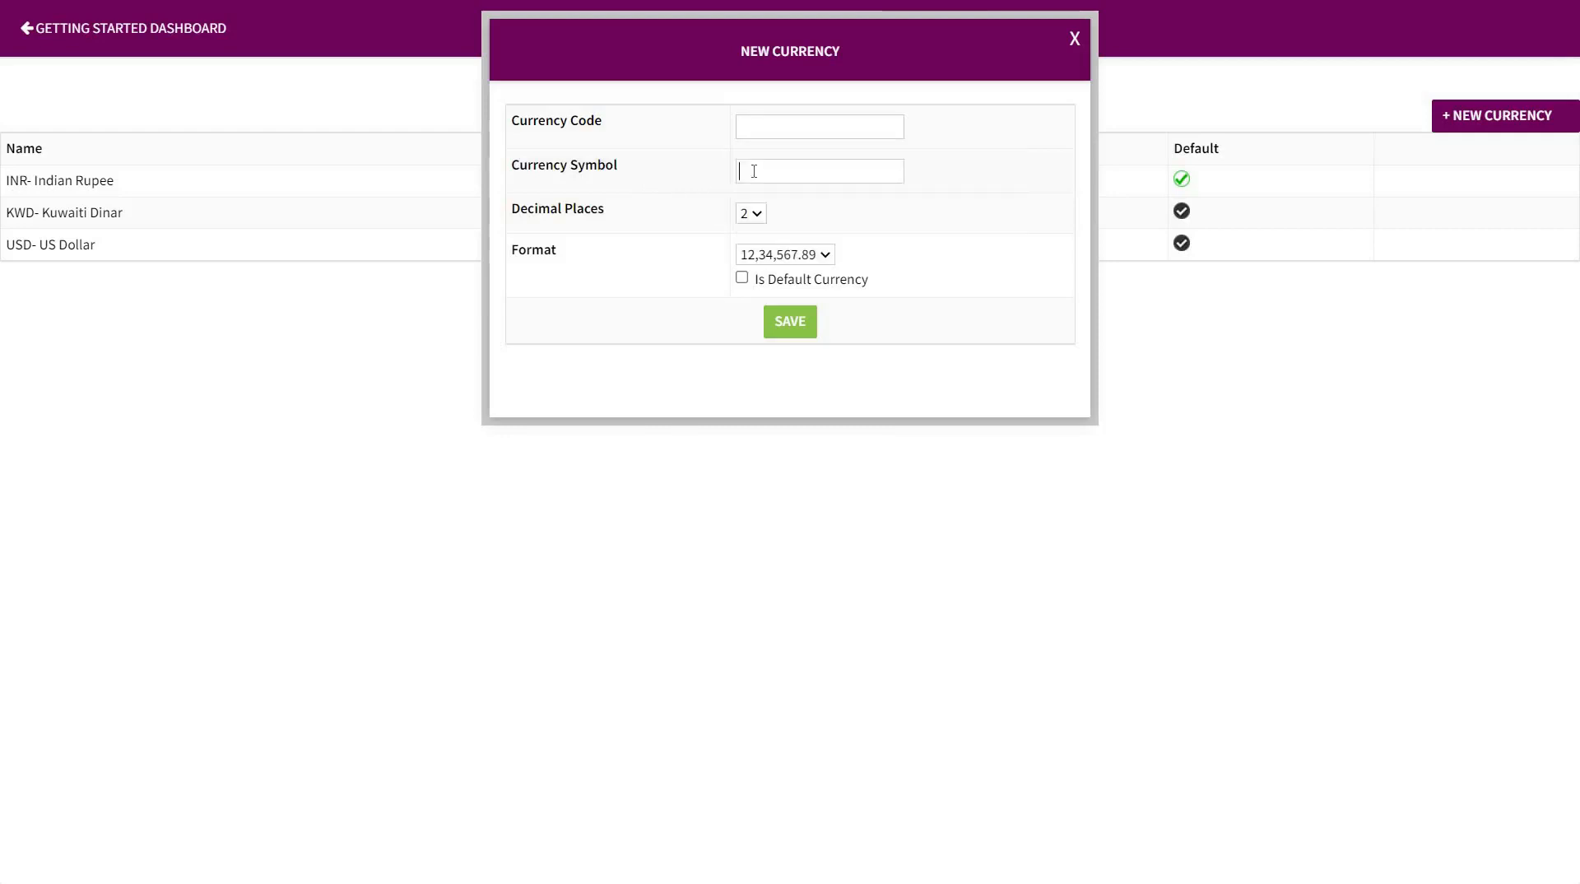
# Review the new currency's decimal places, number format and default-currency options, and close the form without saving
pyautogui.moveTo(617, 211); pyautogui.dragTo(511, 211)
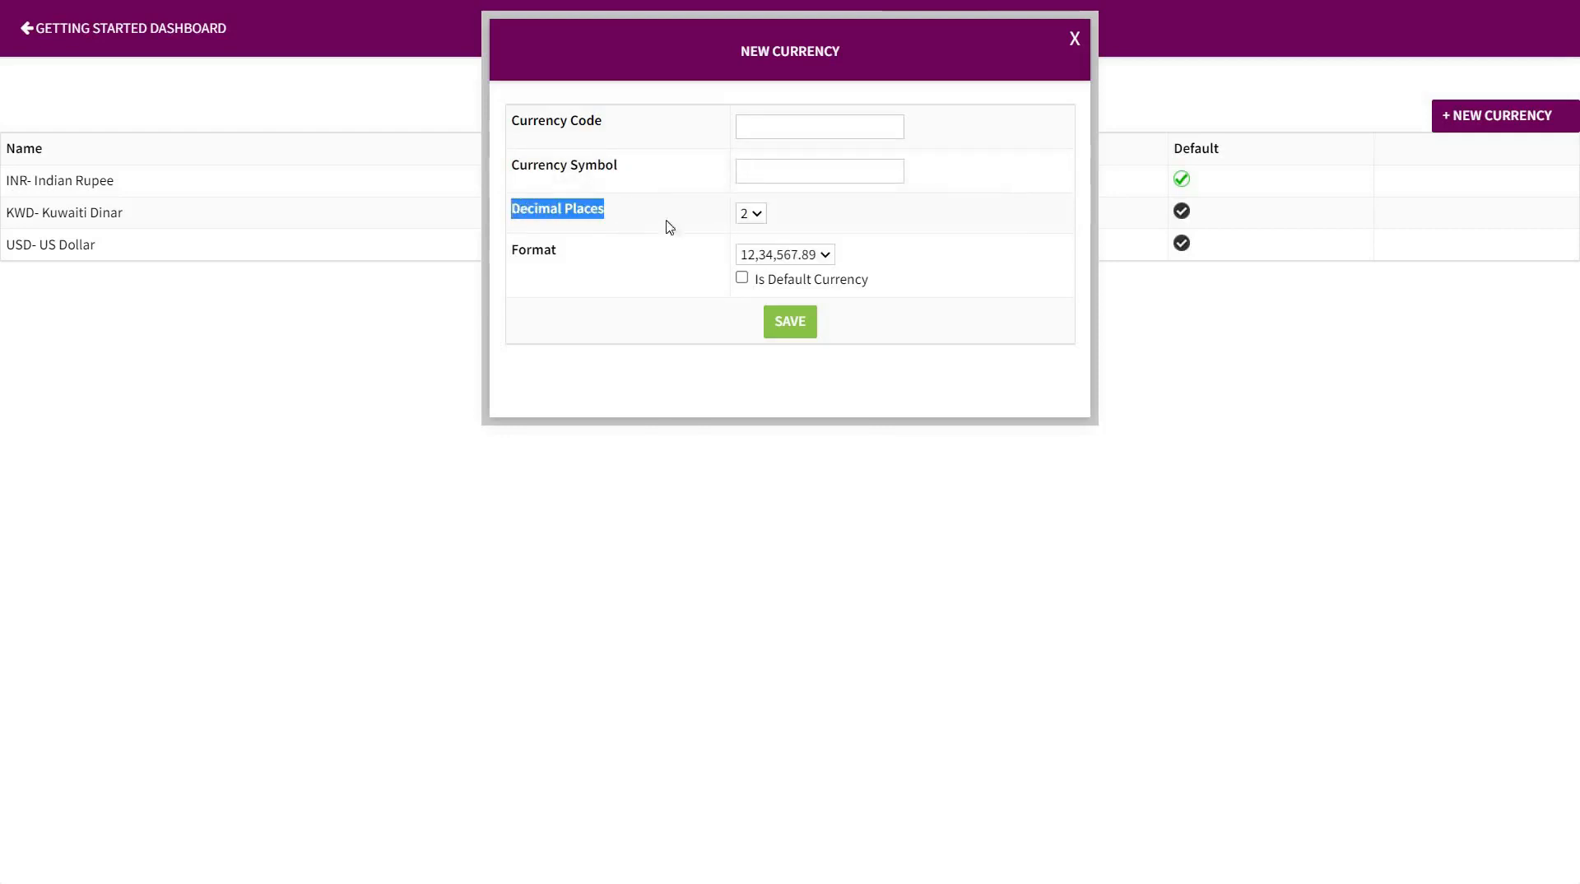
pyautogui.click(749, 213)
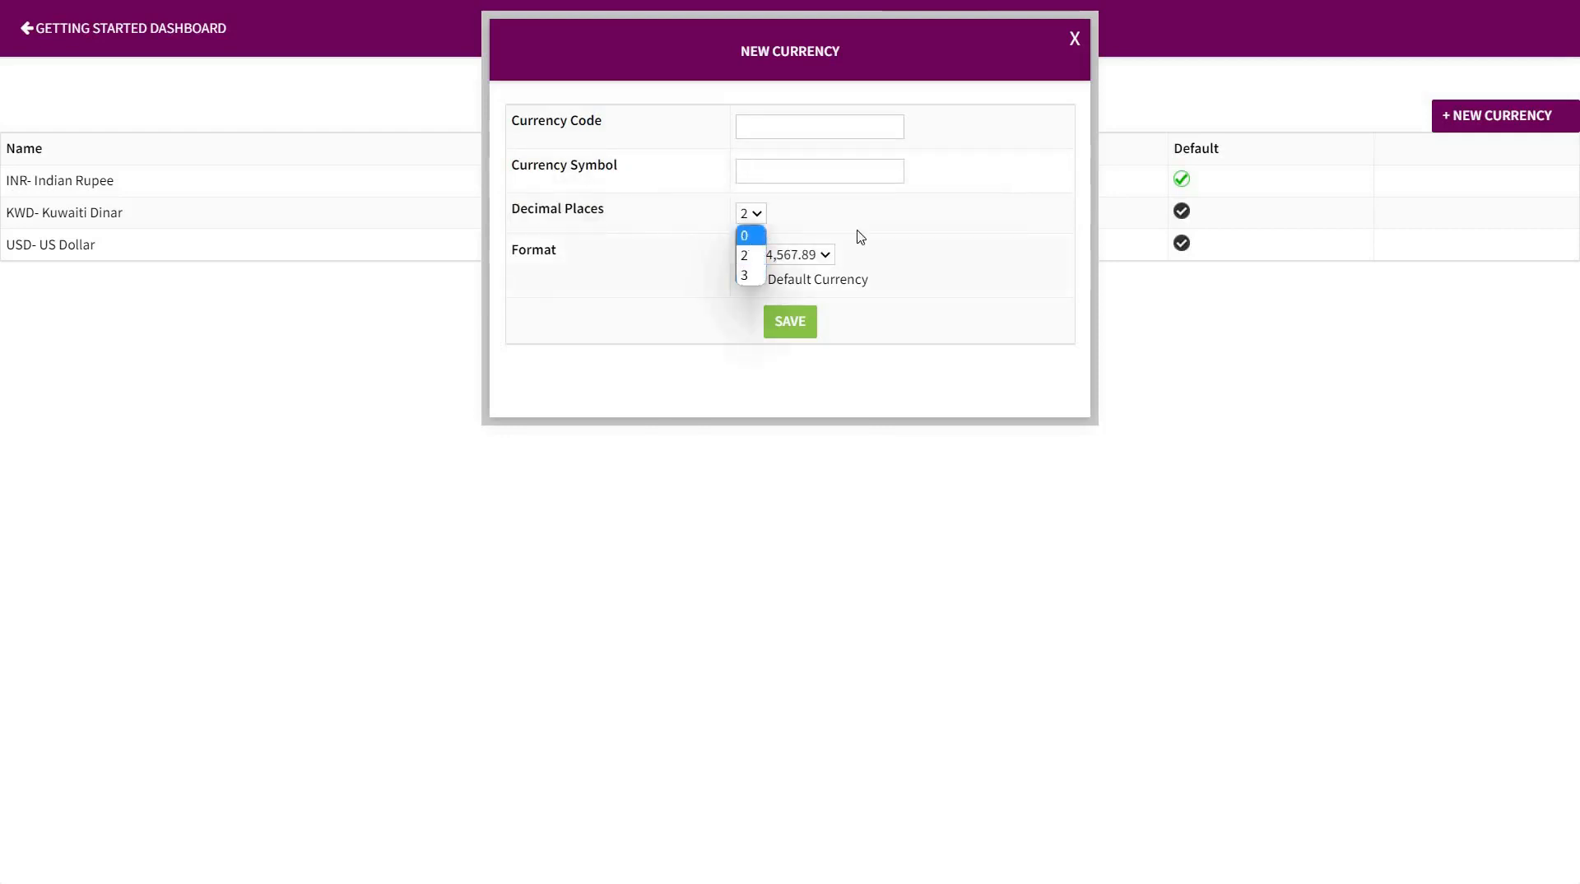
pyautogui.click(821, 242)
pyautogui.moveTo(560, 253); pyautogui.dragTo(500, 256)
pyautogui.click(751, 262)
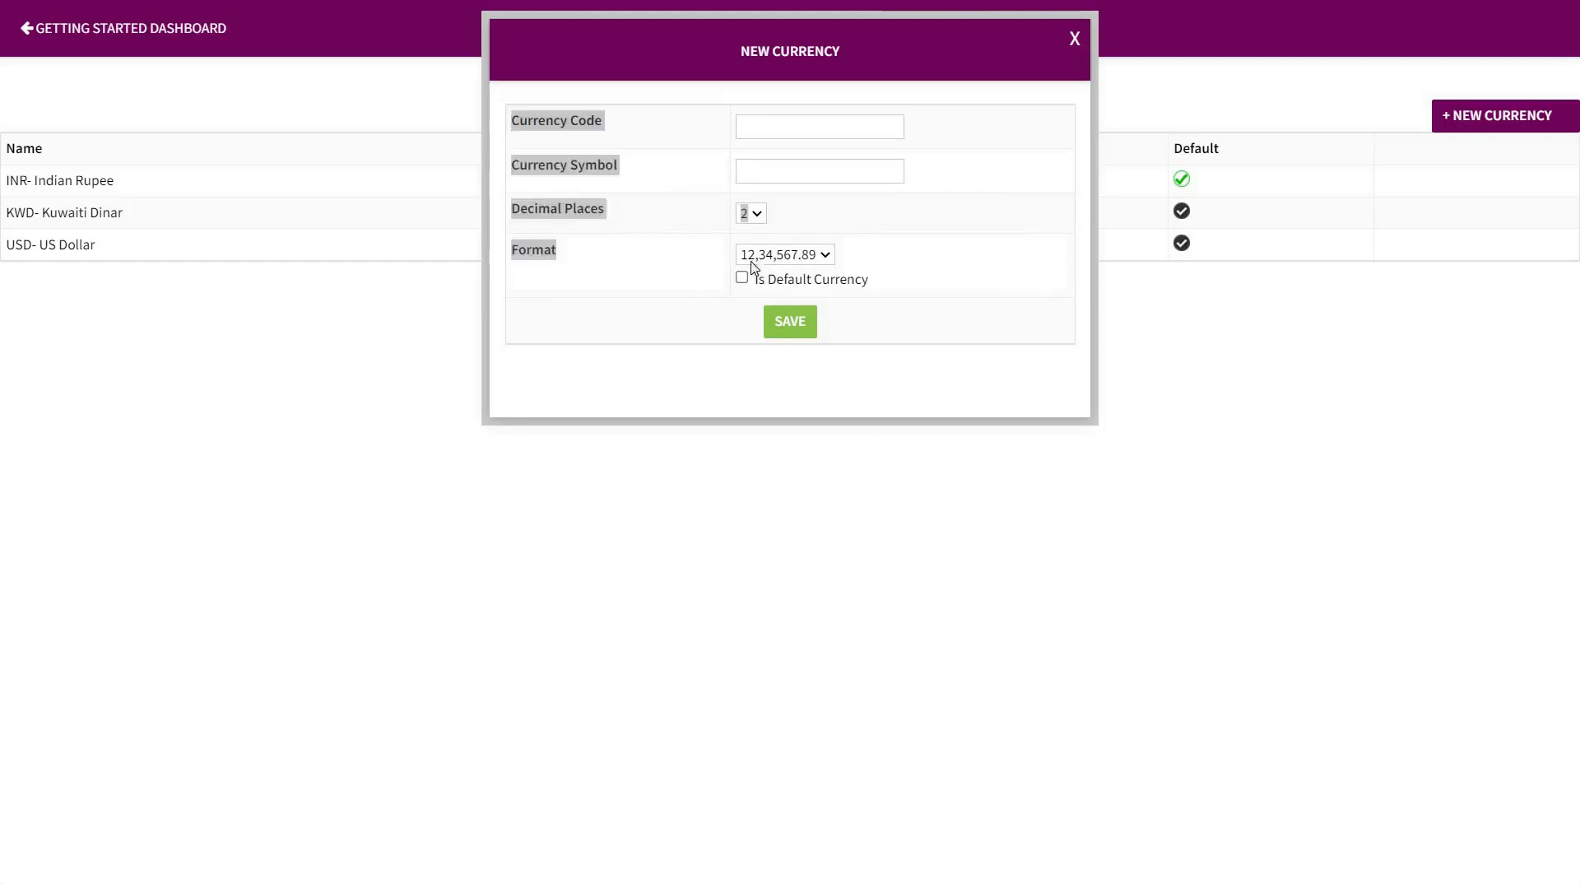
pyautogui.click(751, 258)
pyautogui.click(882, 247)
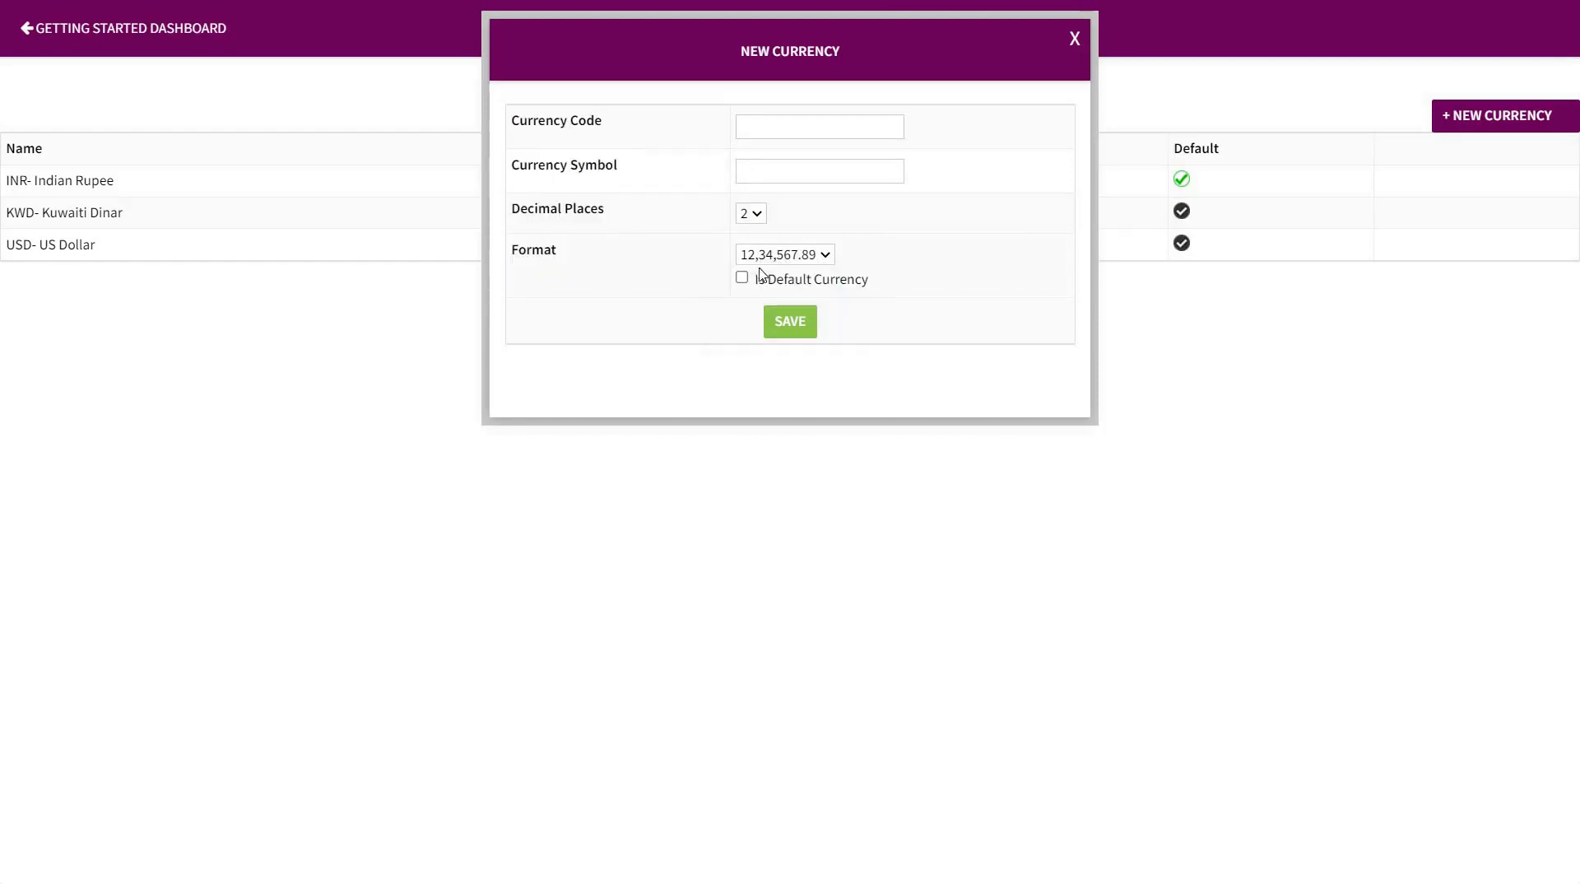
pyautogui.click(744, 280)
pyautogui.click(744, 280)
pyautogui.click(1075, 38)
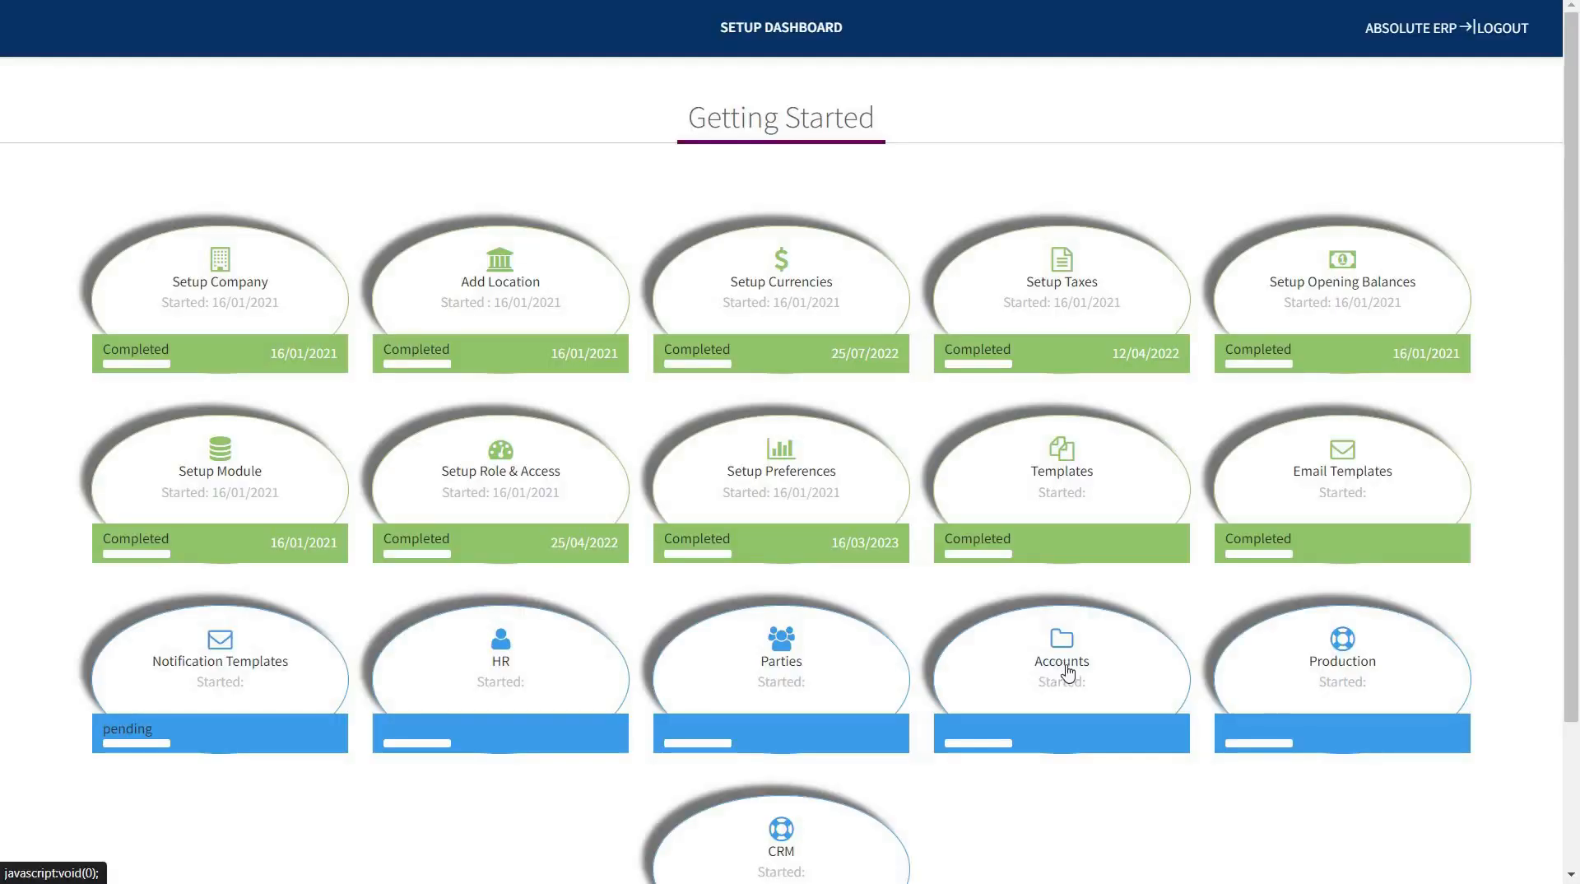
# Open the prefix and number settings in the Accounts setup and examine the Estimation prefix and start number
pyautogui.click(1070, 671)
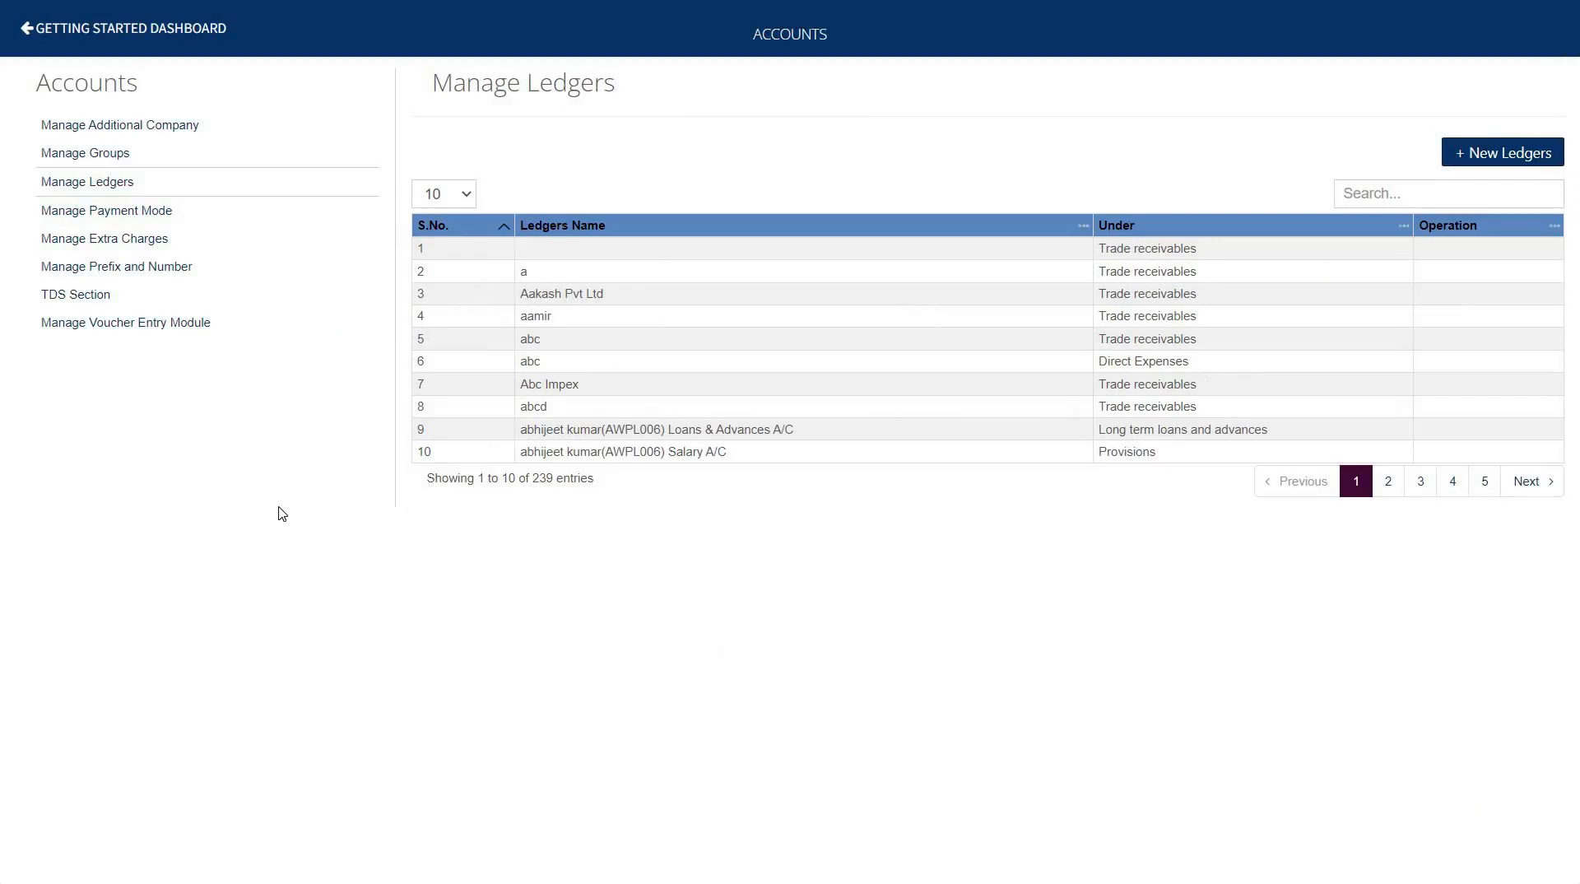
pyautogui.click(165, 274)
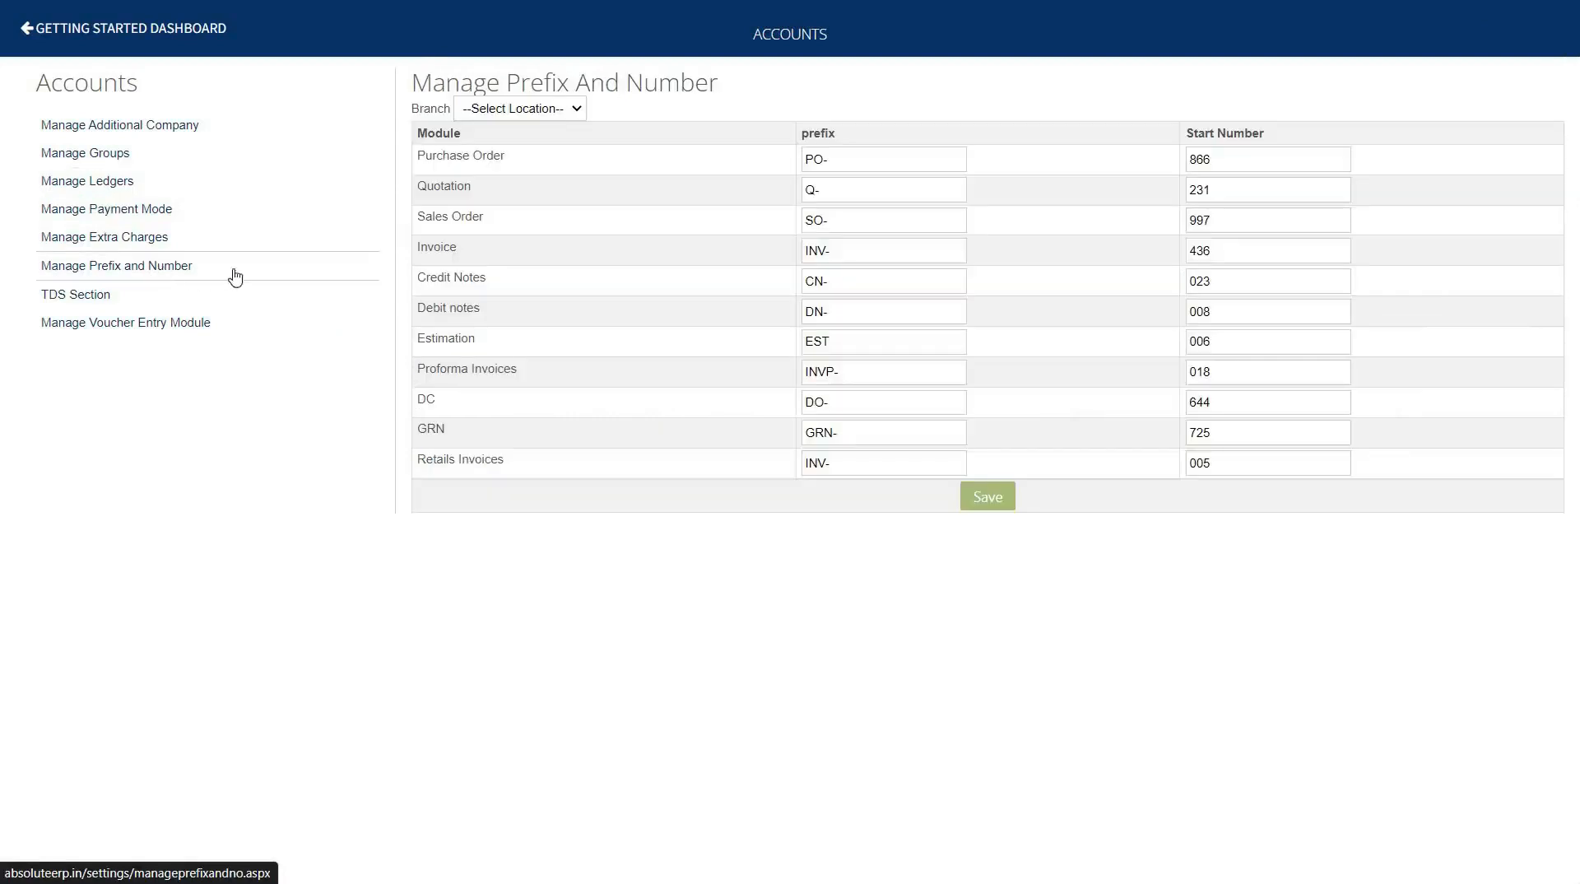
pyautogui.moveTo(484, 344); pyautogui.dragTo(416, 343)
pyautogui.click(488, 345)
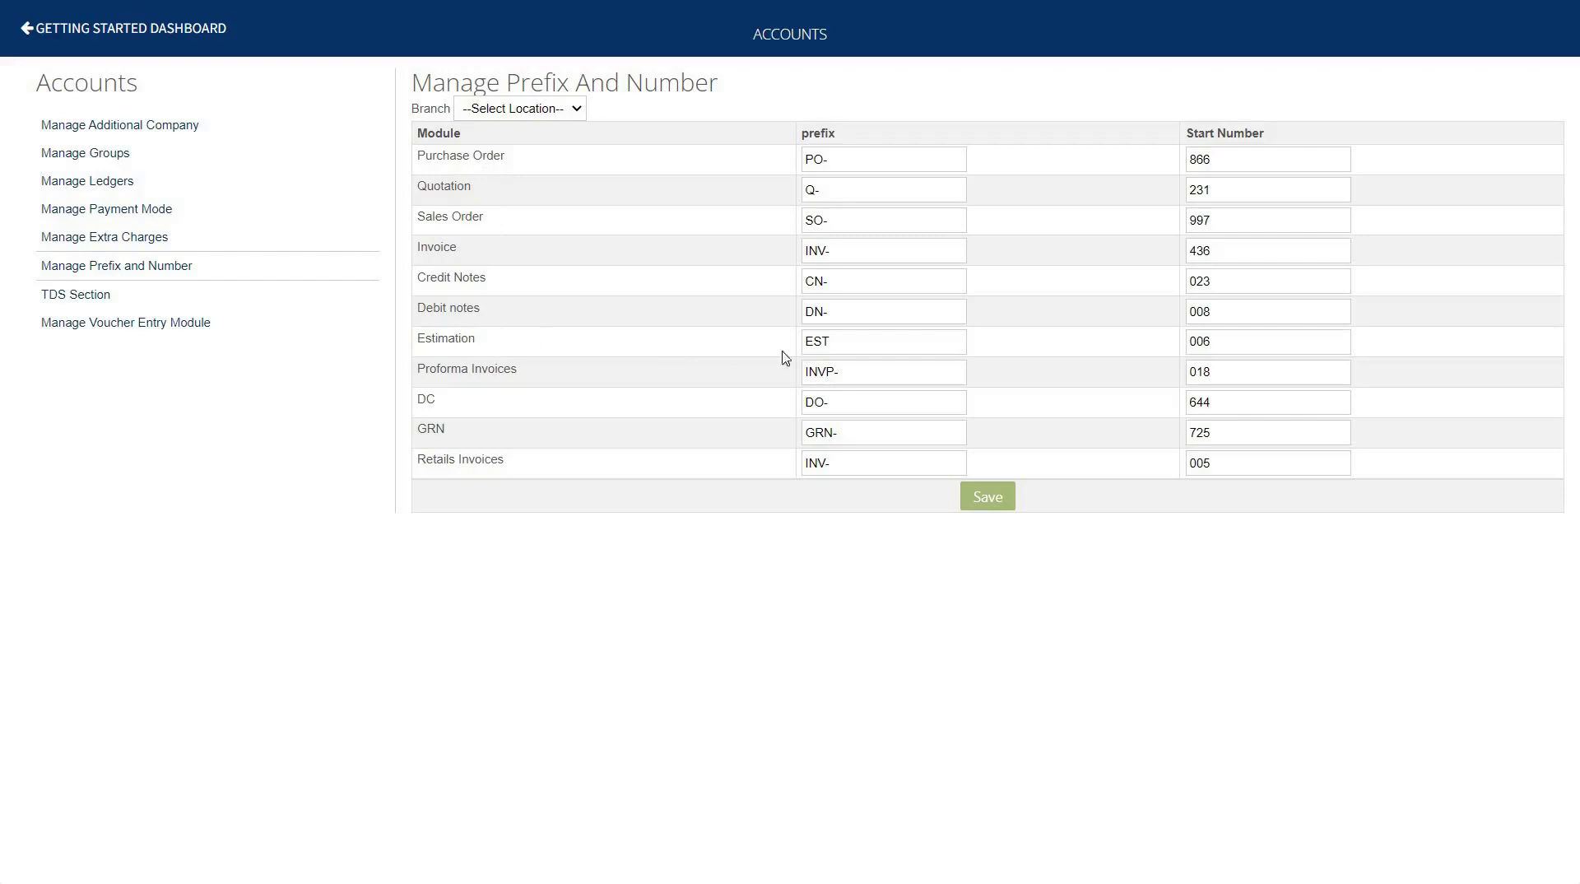
pyautogui.click(873, 346)
pyautogui.moveTo(1223, 342); pyautogui.dragTo(1171, 341)
pyautogui.click(1170, 341)
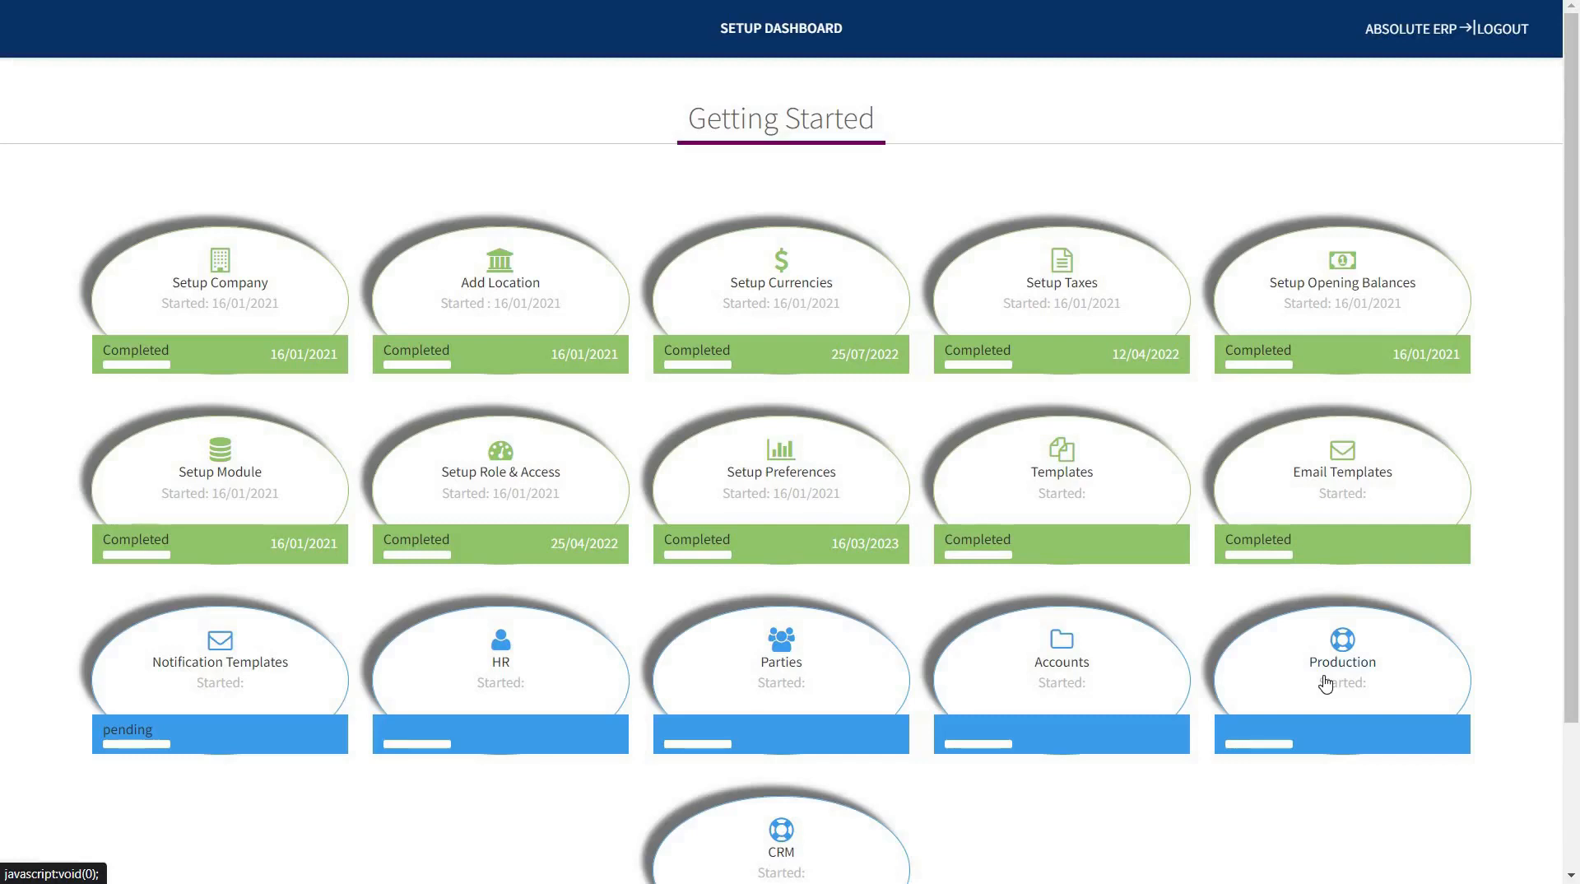
# Search the finished goods in the Production setup for "cad", open CAD 5 Cable for editing and check its MRP
pyautogui.click(1325, 683)
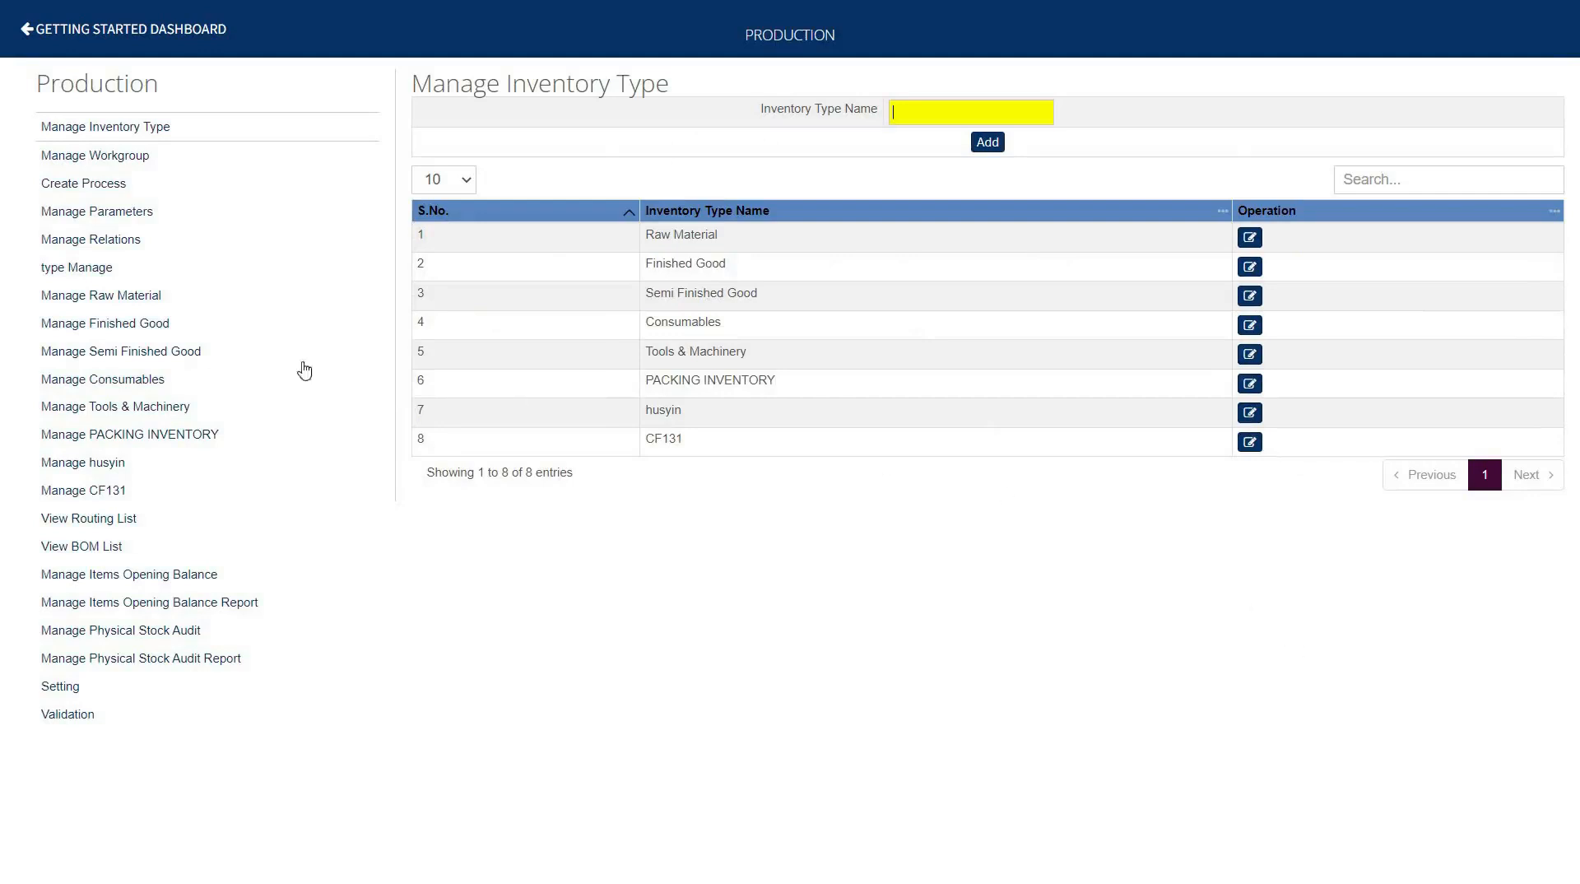
pyautogui.click(141, 324)
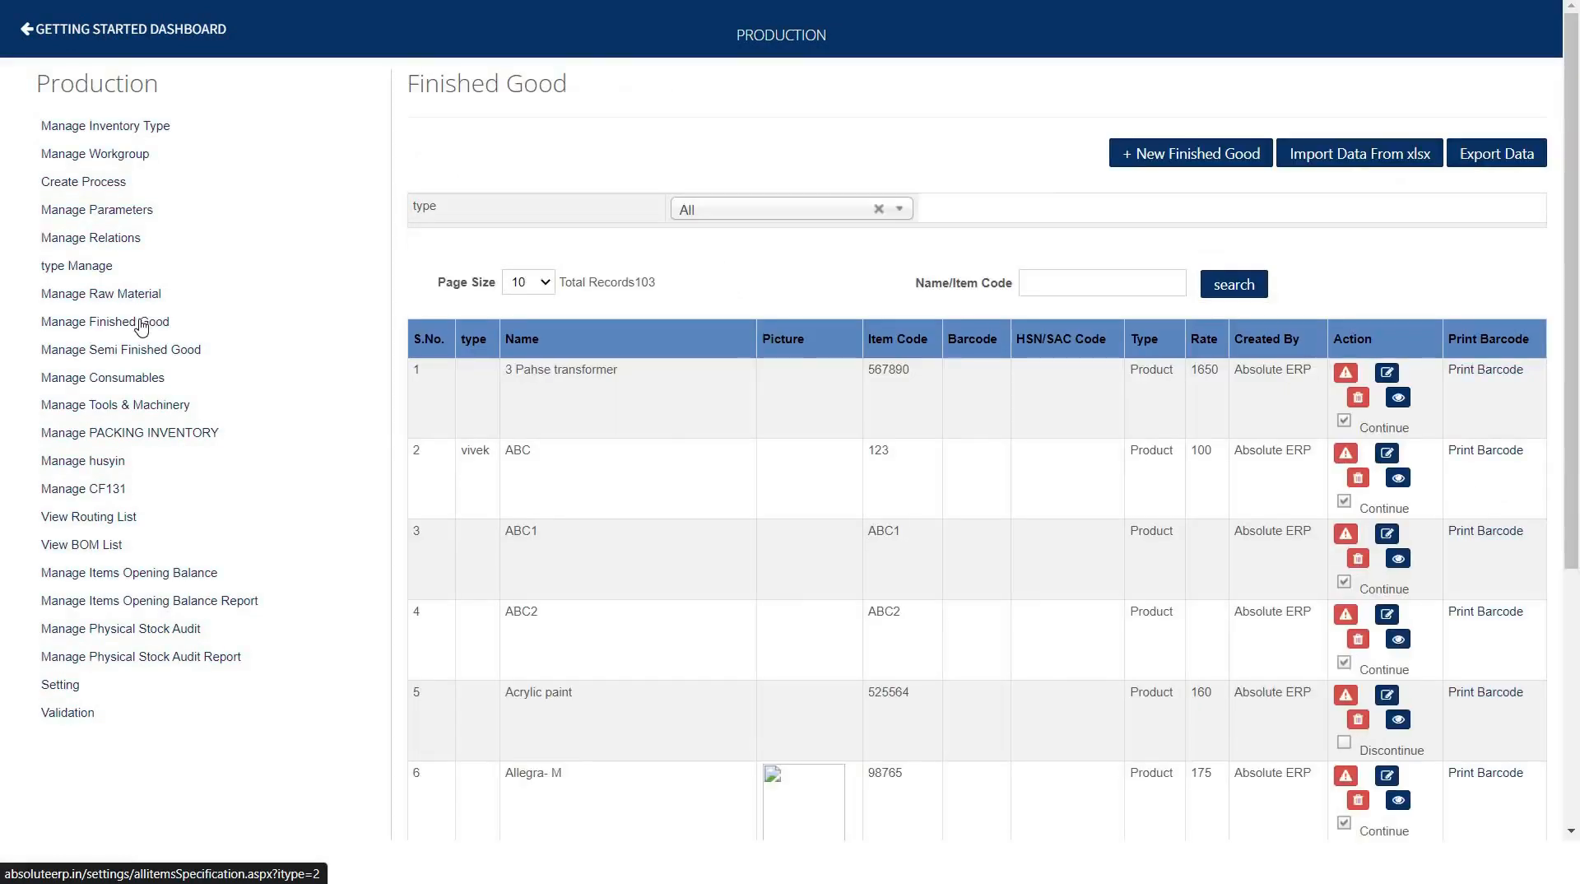
pyautogui.click(1099, 287)
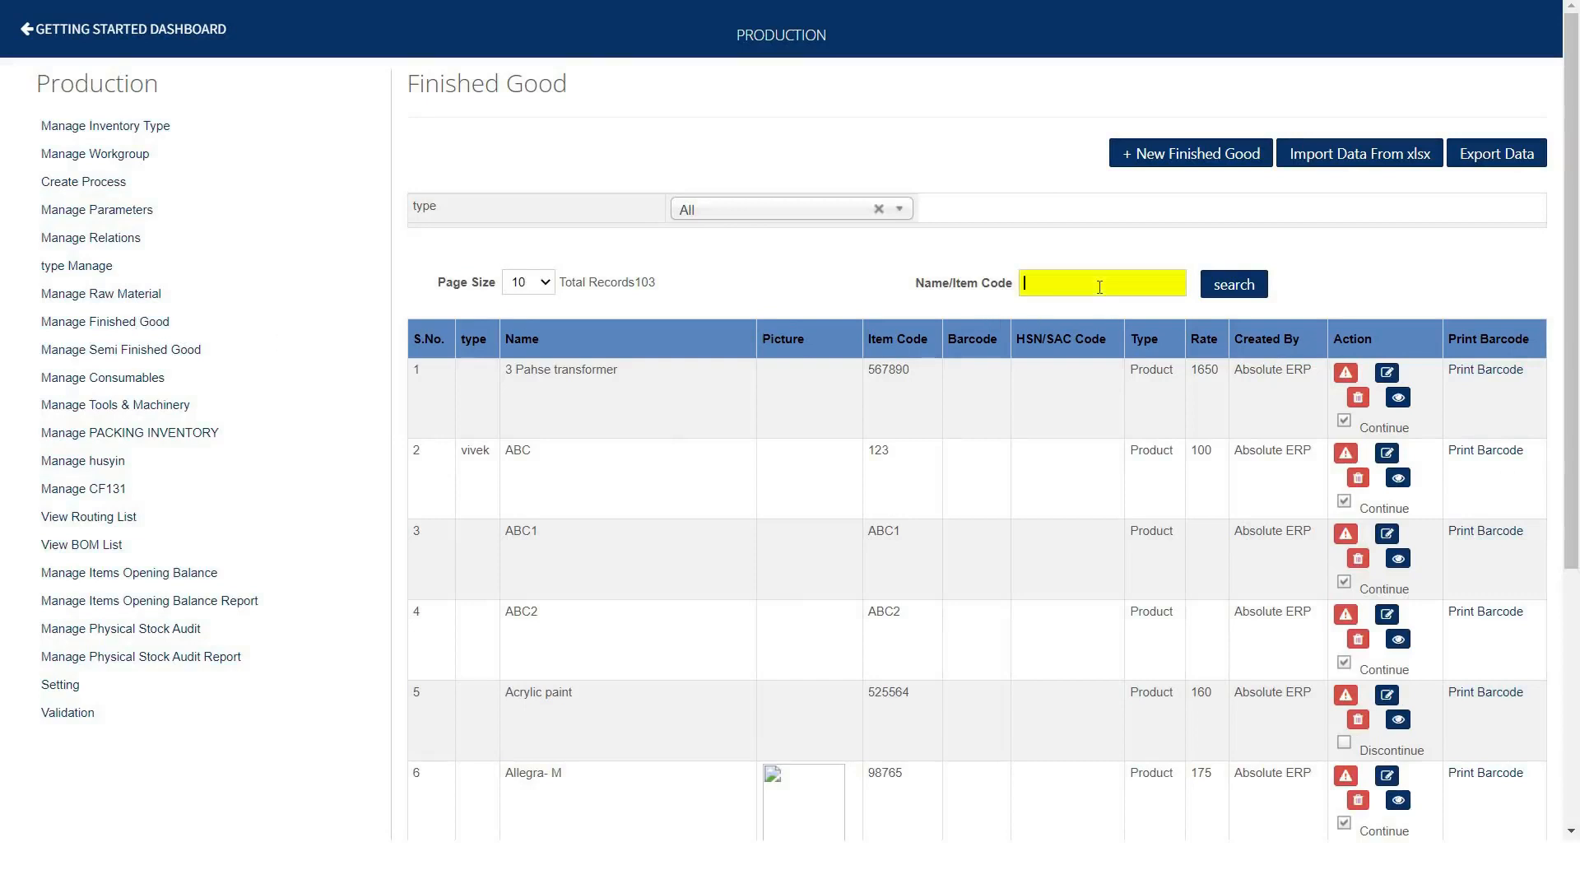
pyautogui.write('cad')
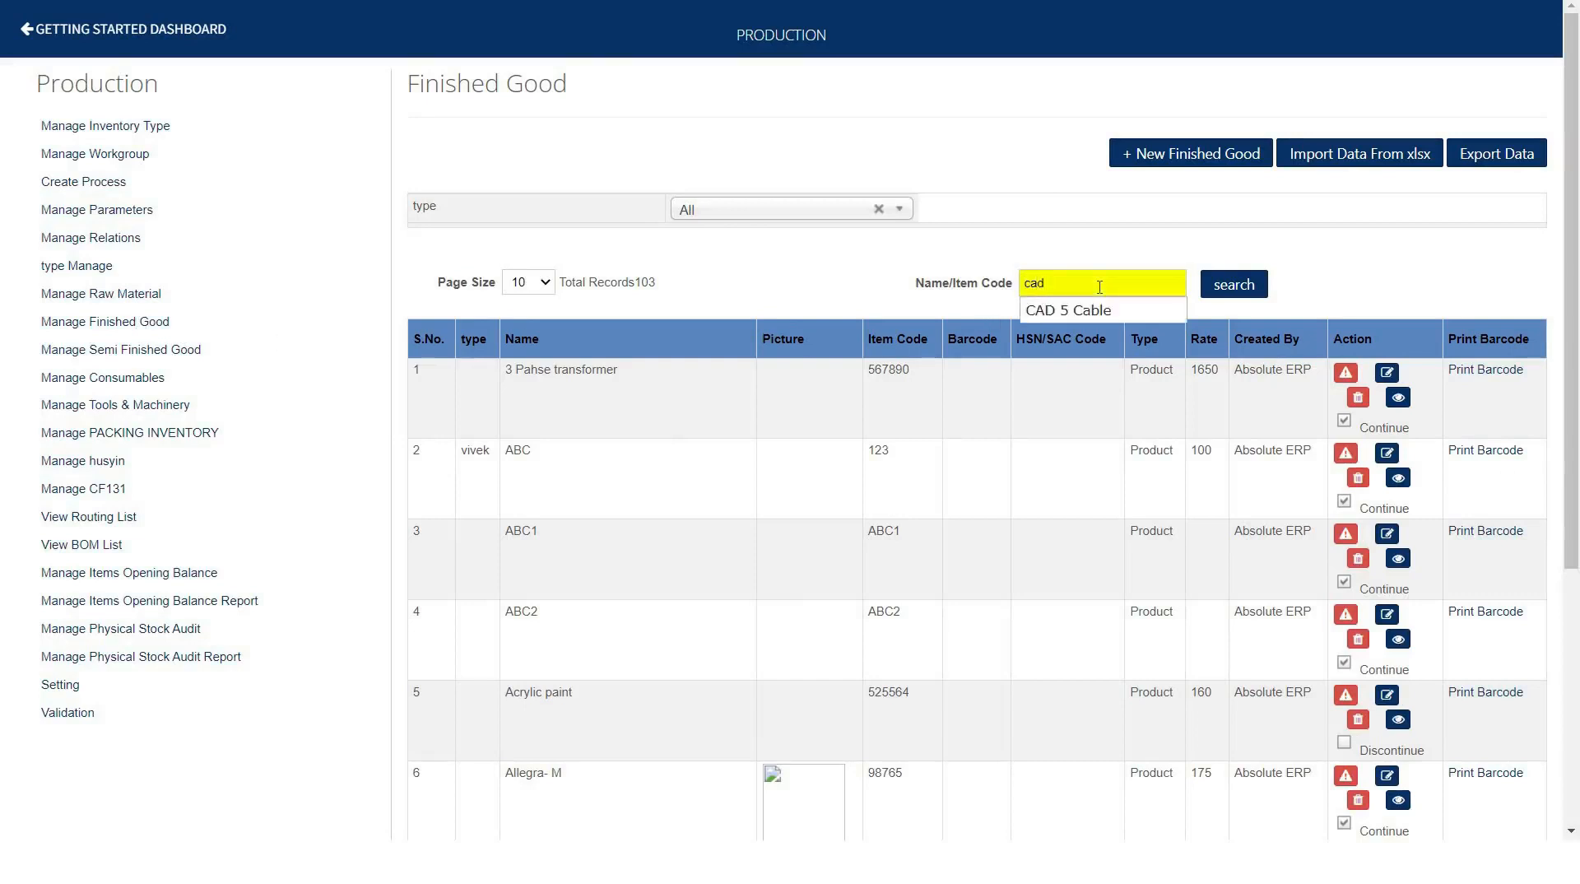
pyautogui.click(1092, 311)
pyautogui.click(1401, 373)
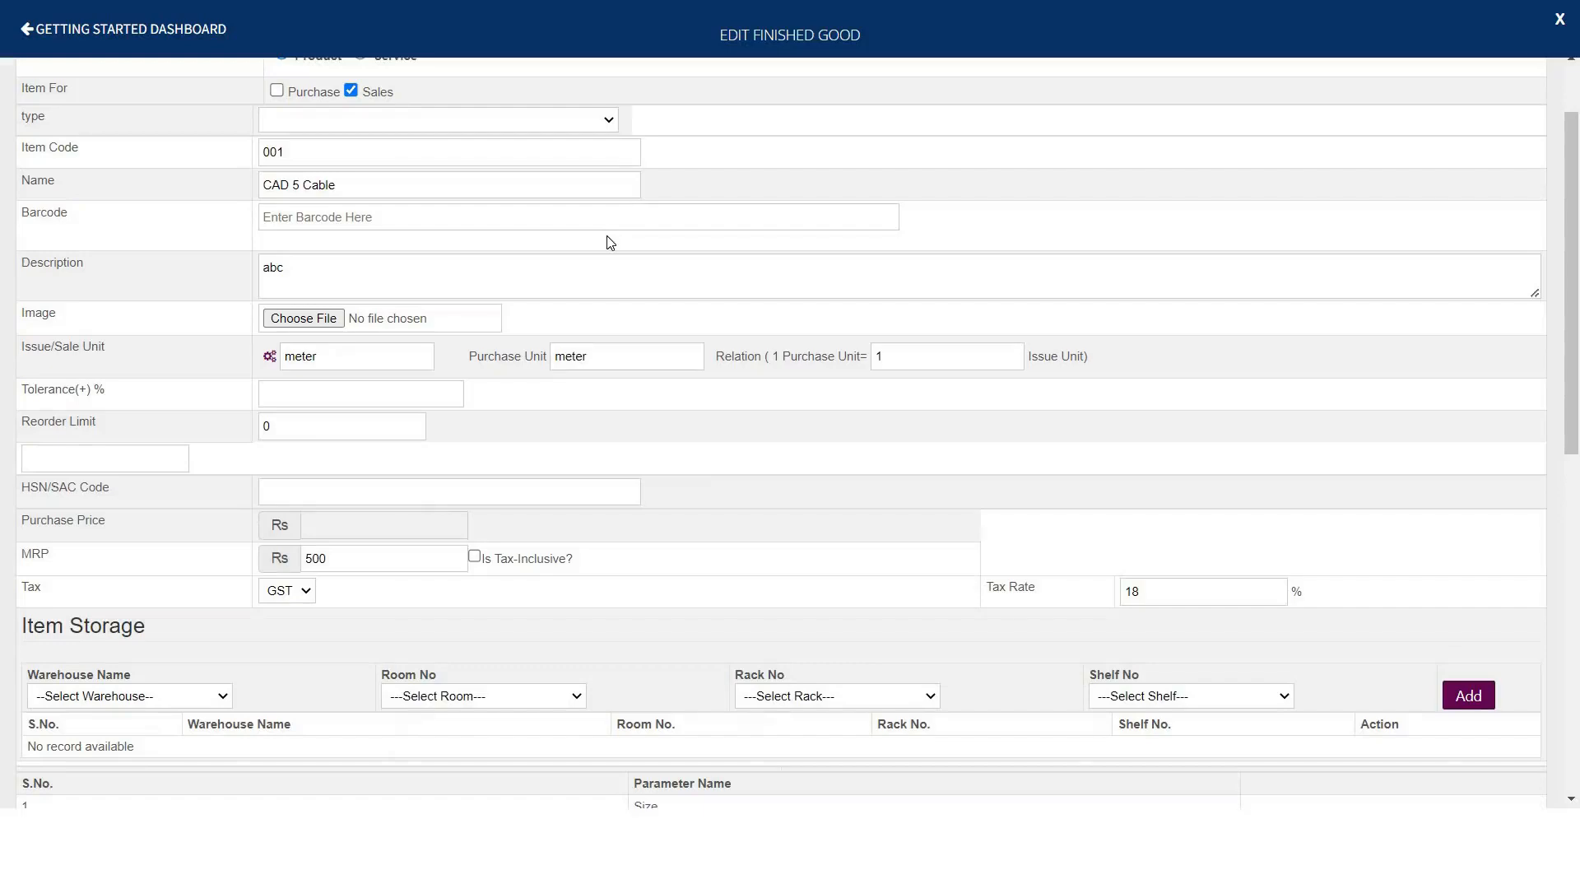
pyautogui.click(367, 558)
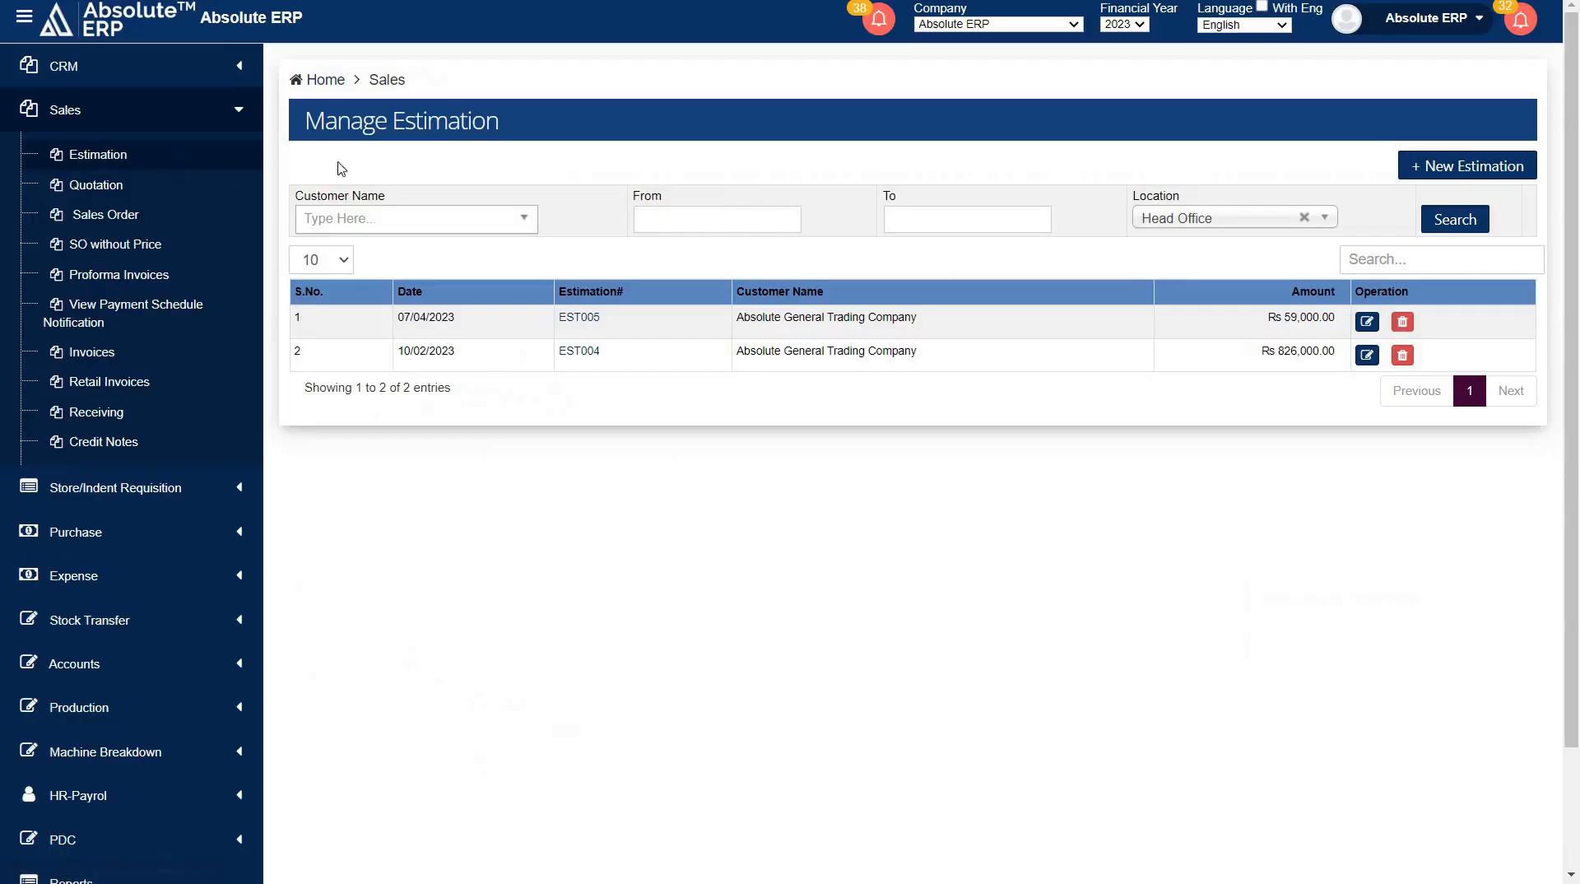
# Look through the customer and date filters in Manage Estimation, and open estimation EST005 for review
pyautogui.click(392, 219)
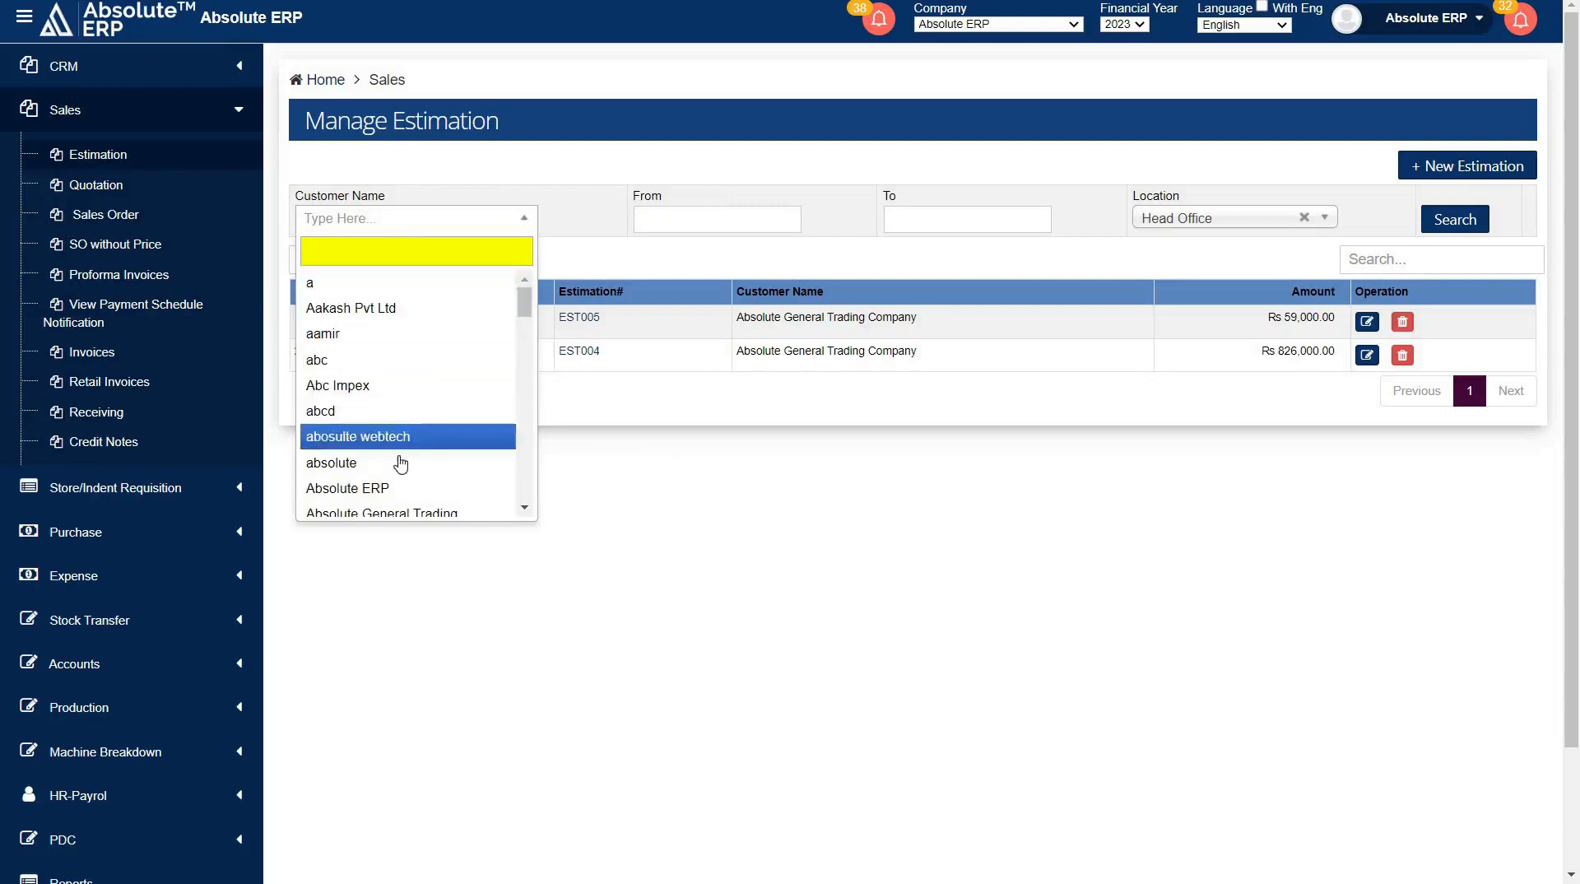
pyautogui.scroll(-3, 396, 461)
pyautogui.scroll(2, 400, 444)
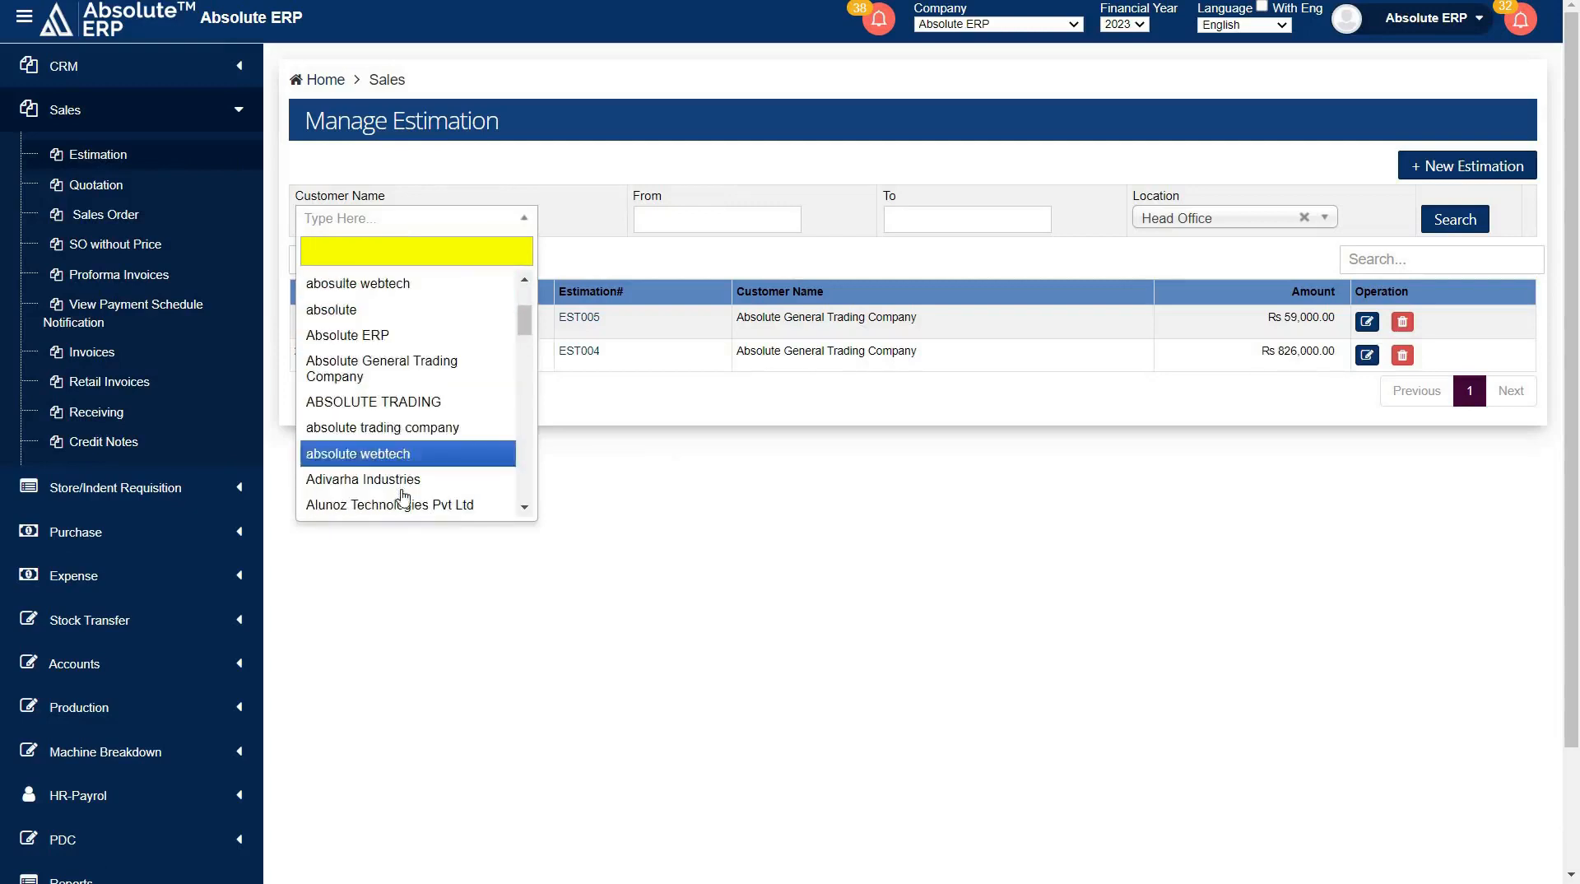
pyautogui.click(556, 243)
pyautogui.click(638, 220)
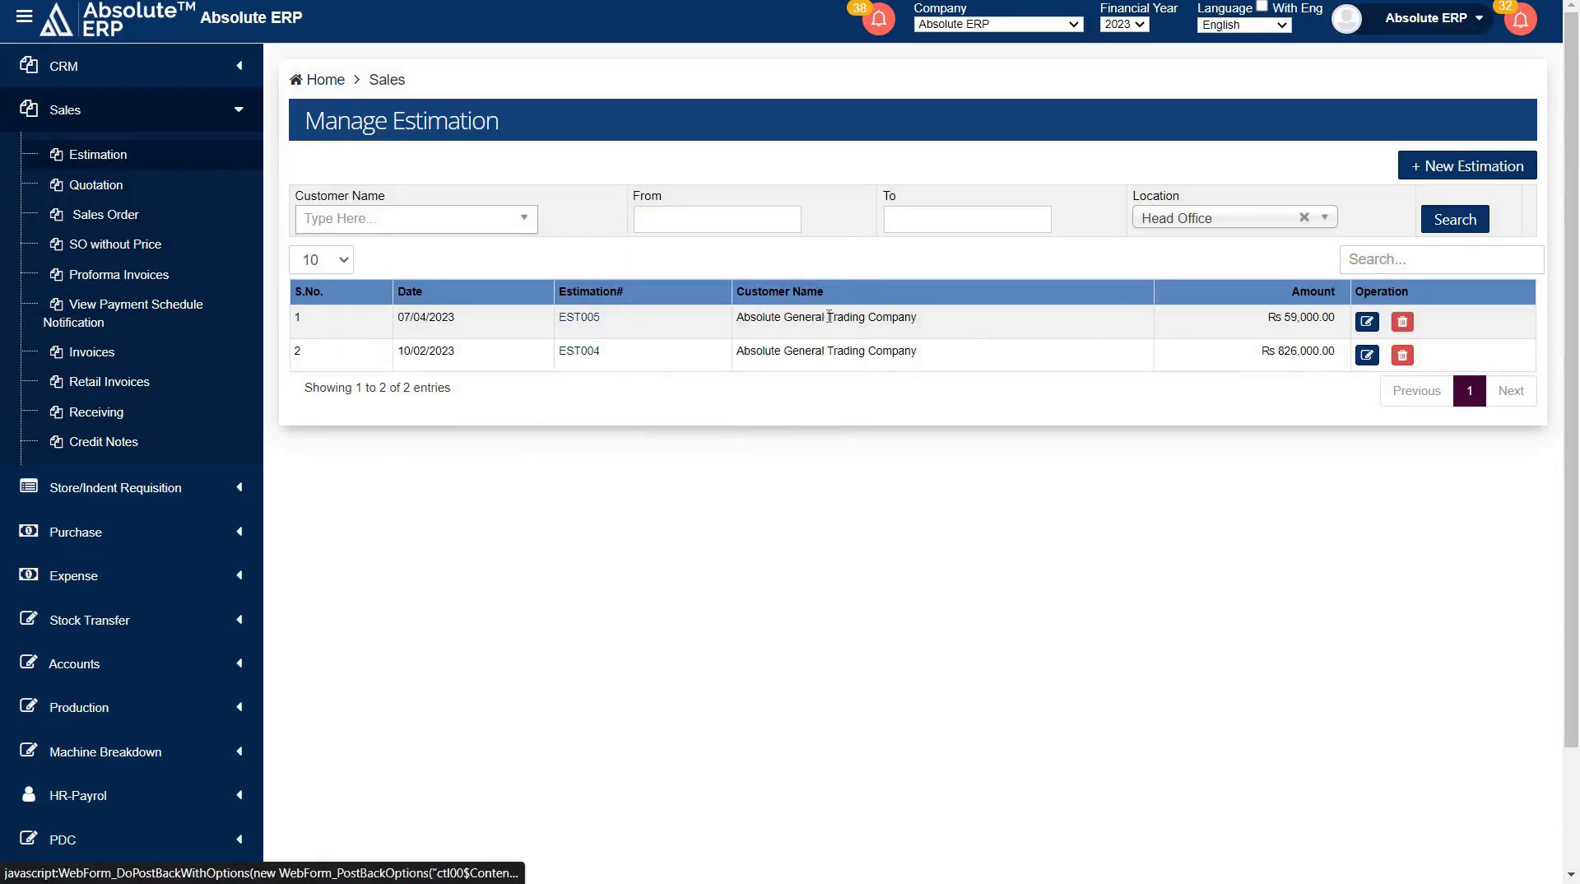
pyautogui.click(580, 319)
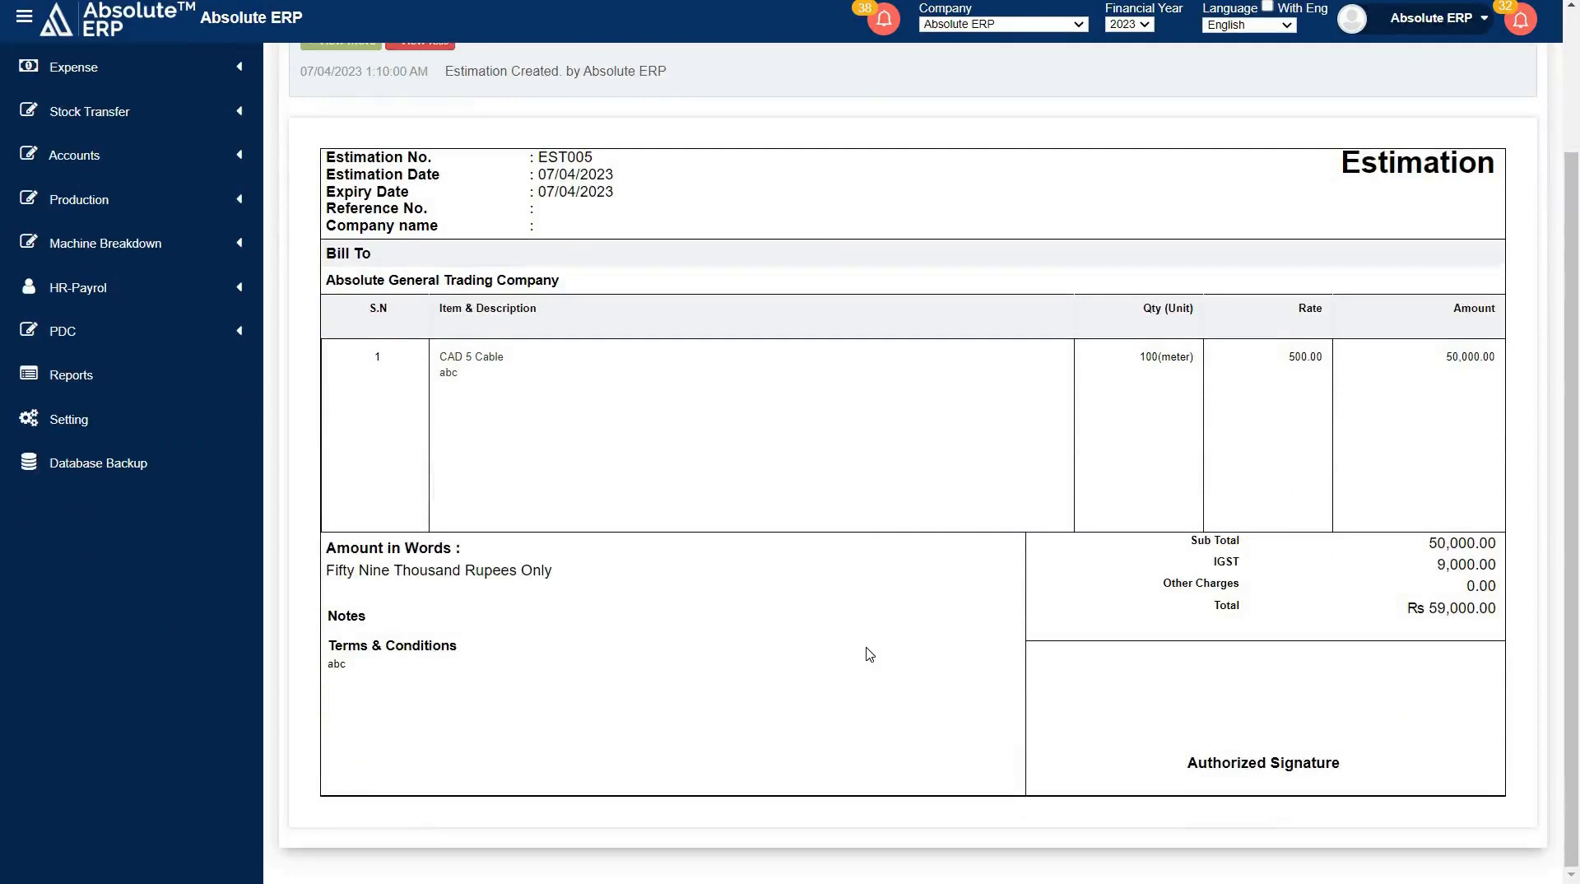
pyautogui.scroll(3, 870, 654)
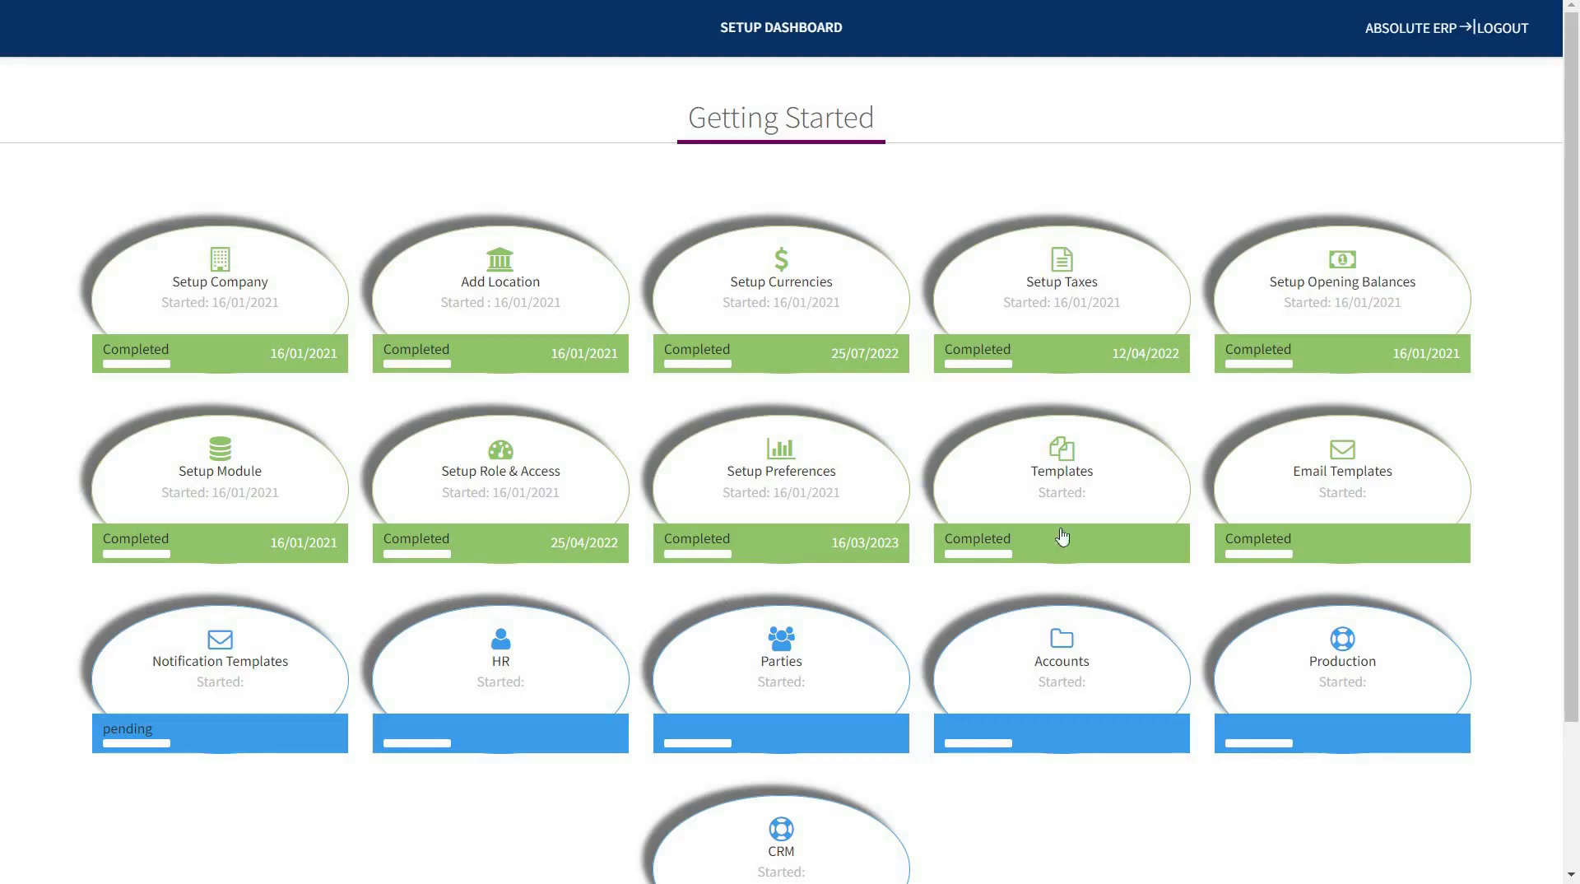
# Open the Standard estimation template for editing from the template setup to view its layout
pyautogui.click(1083, 492)
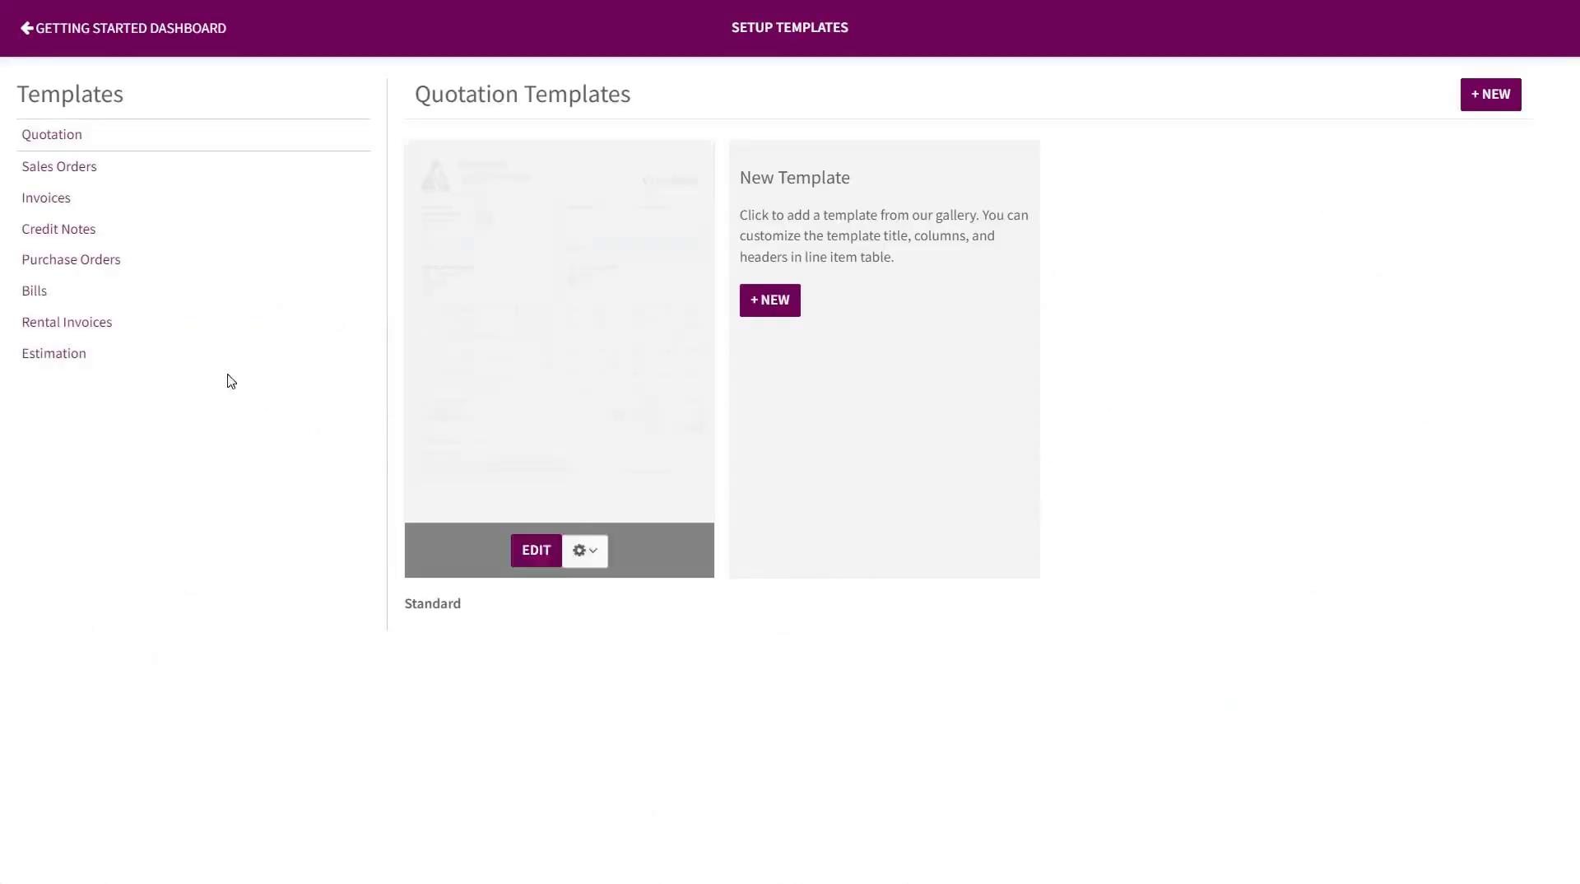
pyautogui.click(62, 354)
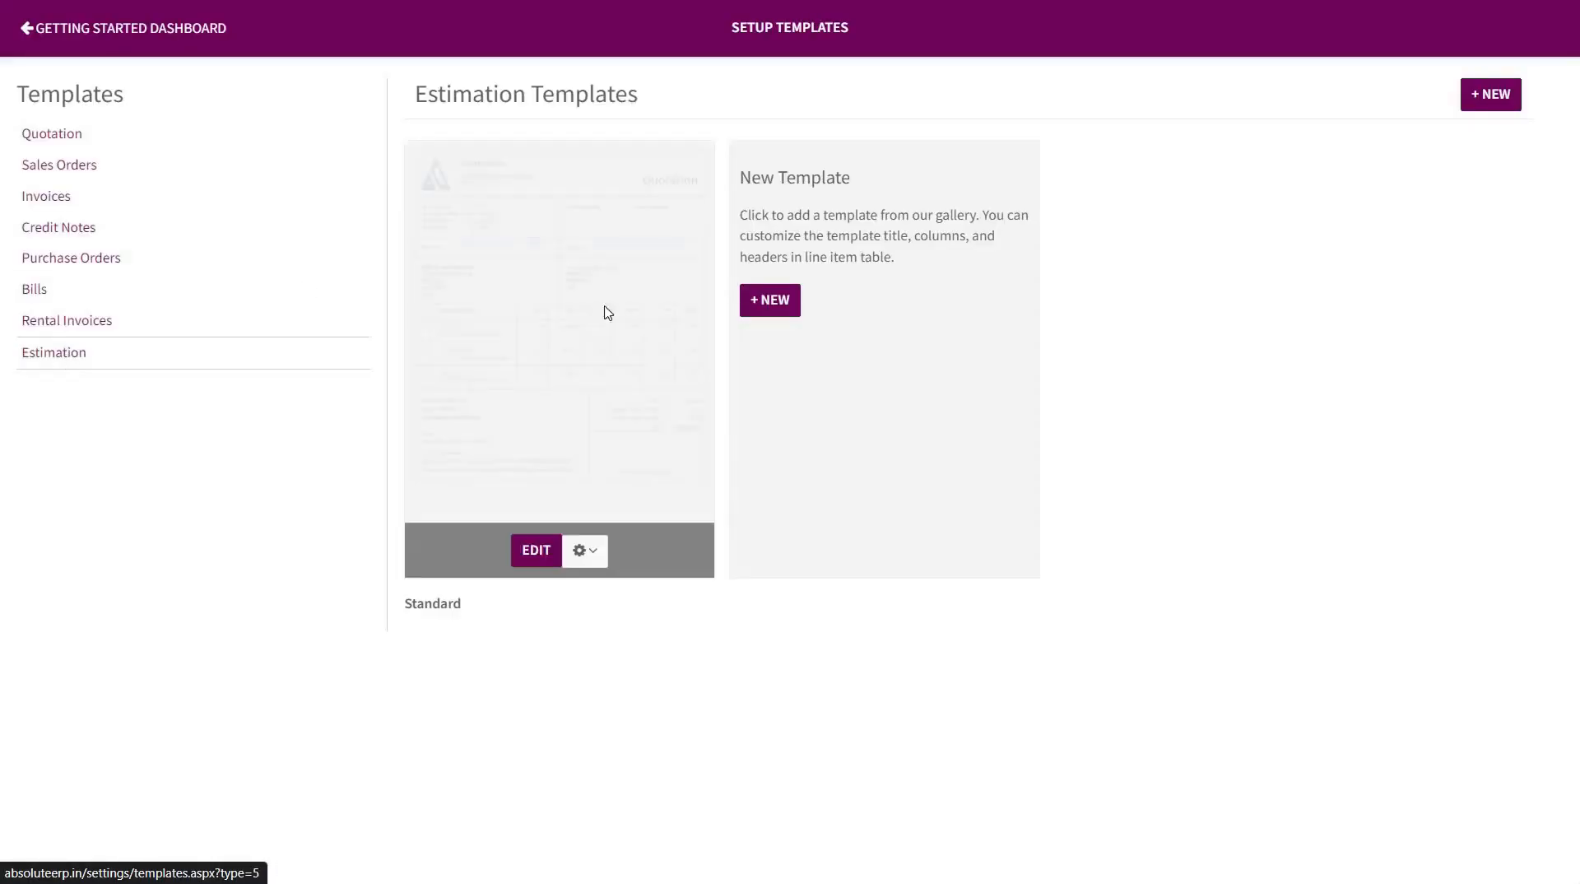
pyautogui.click(534, 550)
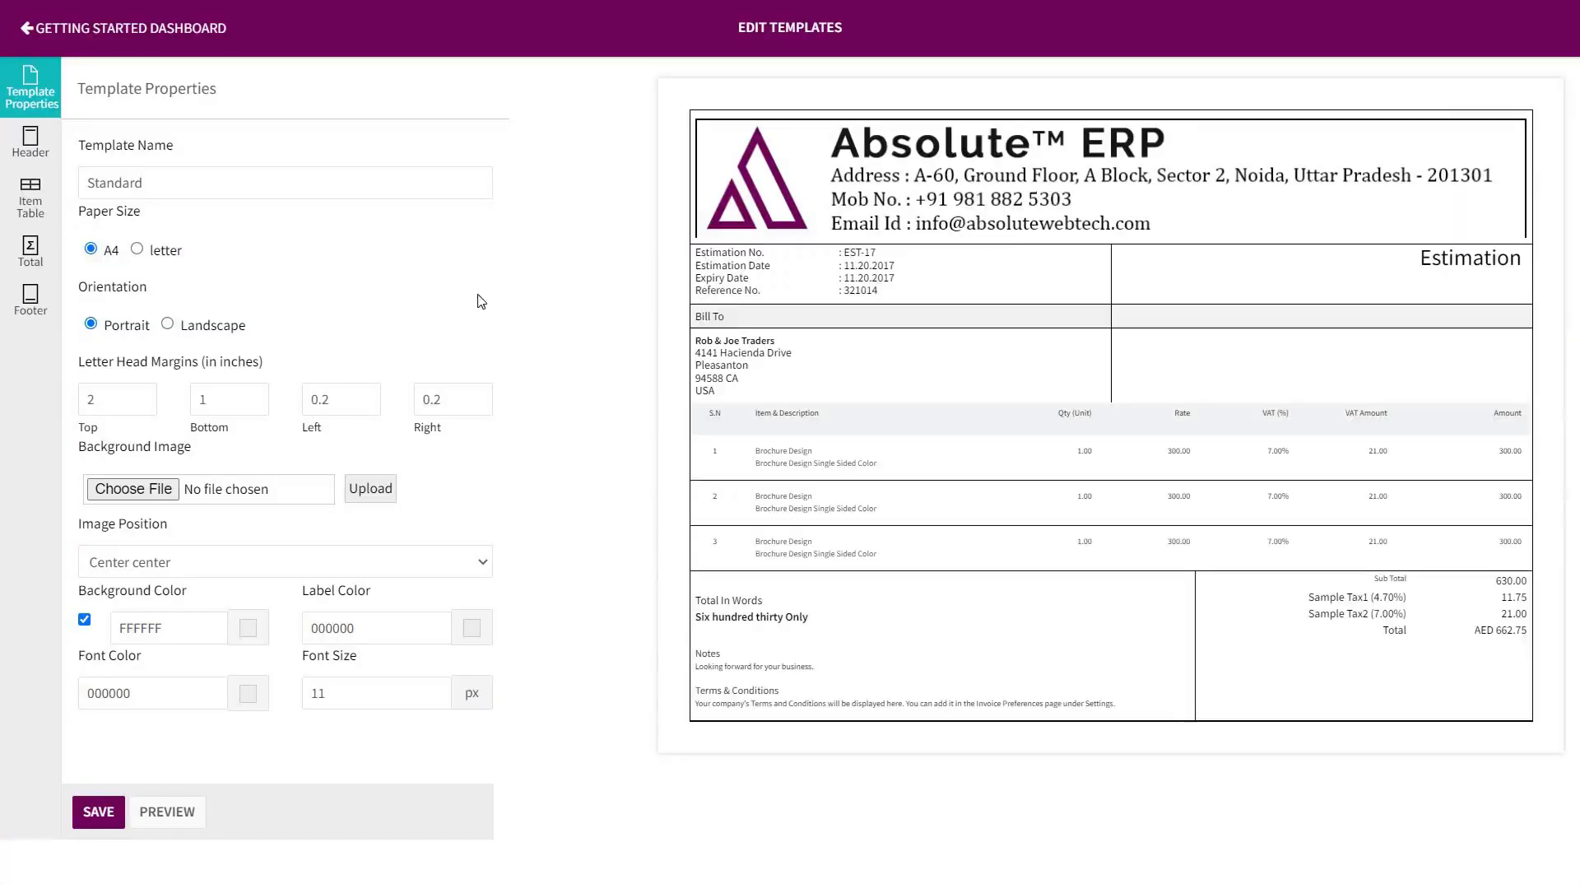
# Leave the template editor without changes, complete the setup and go to the home page
pyautogui.click(27, 32)
pyautogui.scroll(-2, 820, 786)
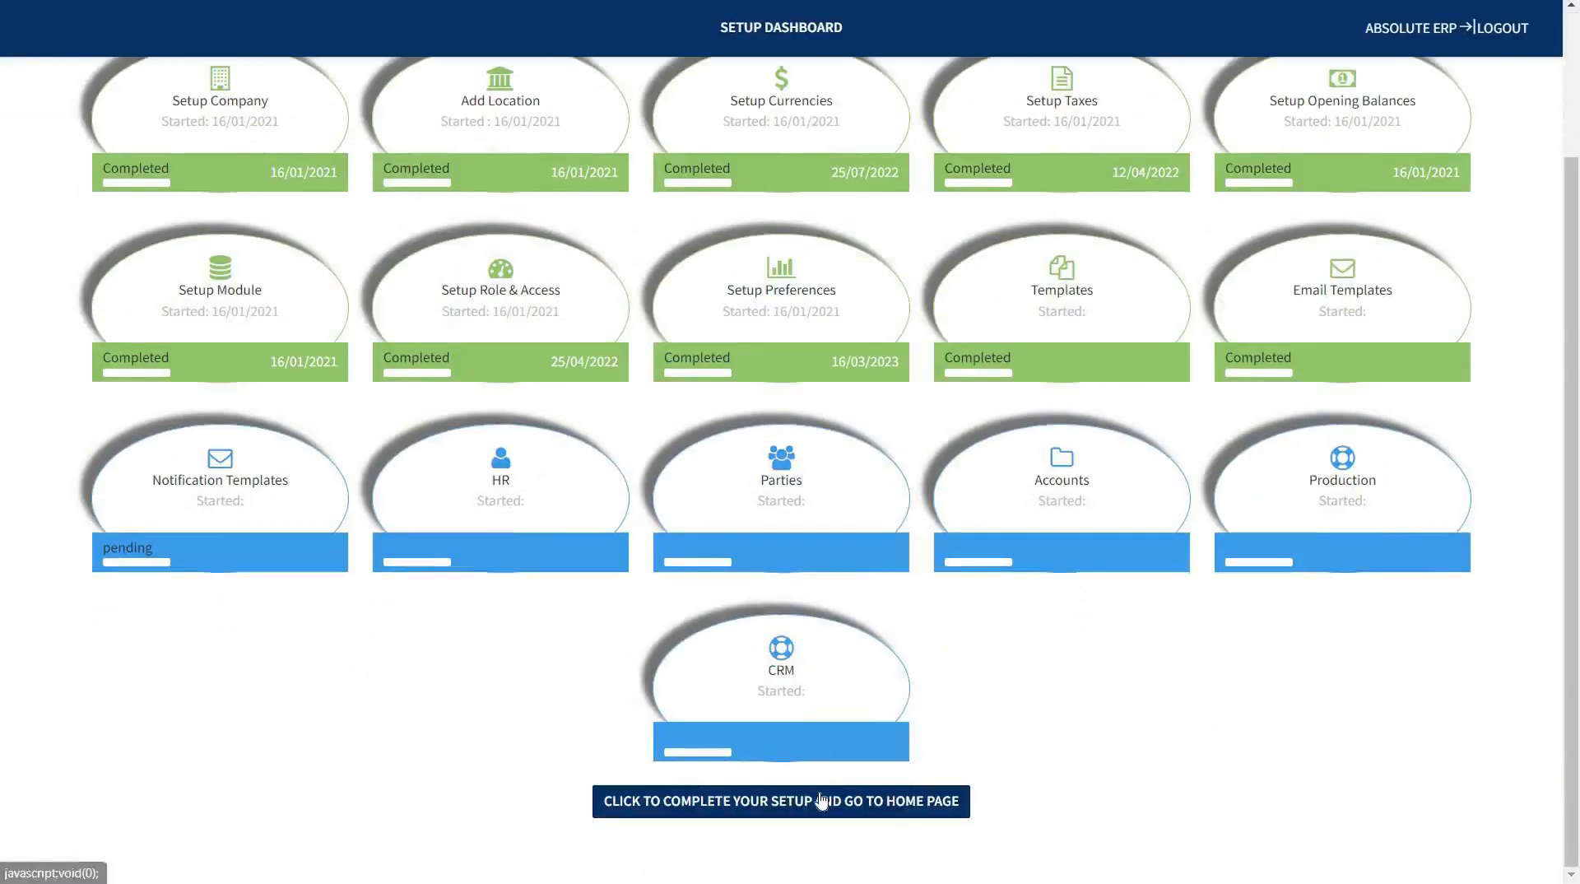
pyautogui.click(821, 800)
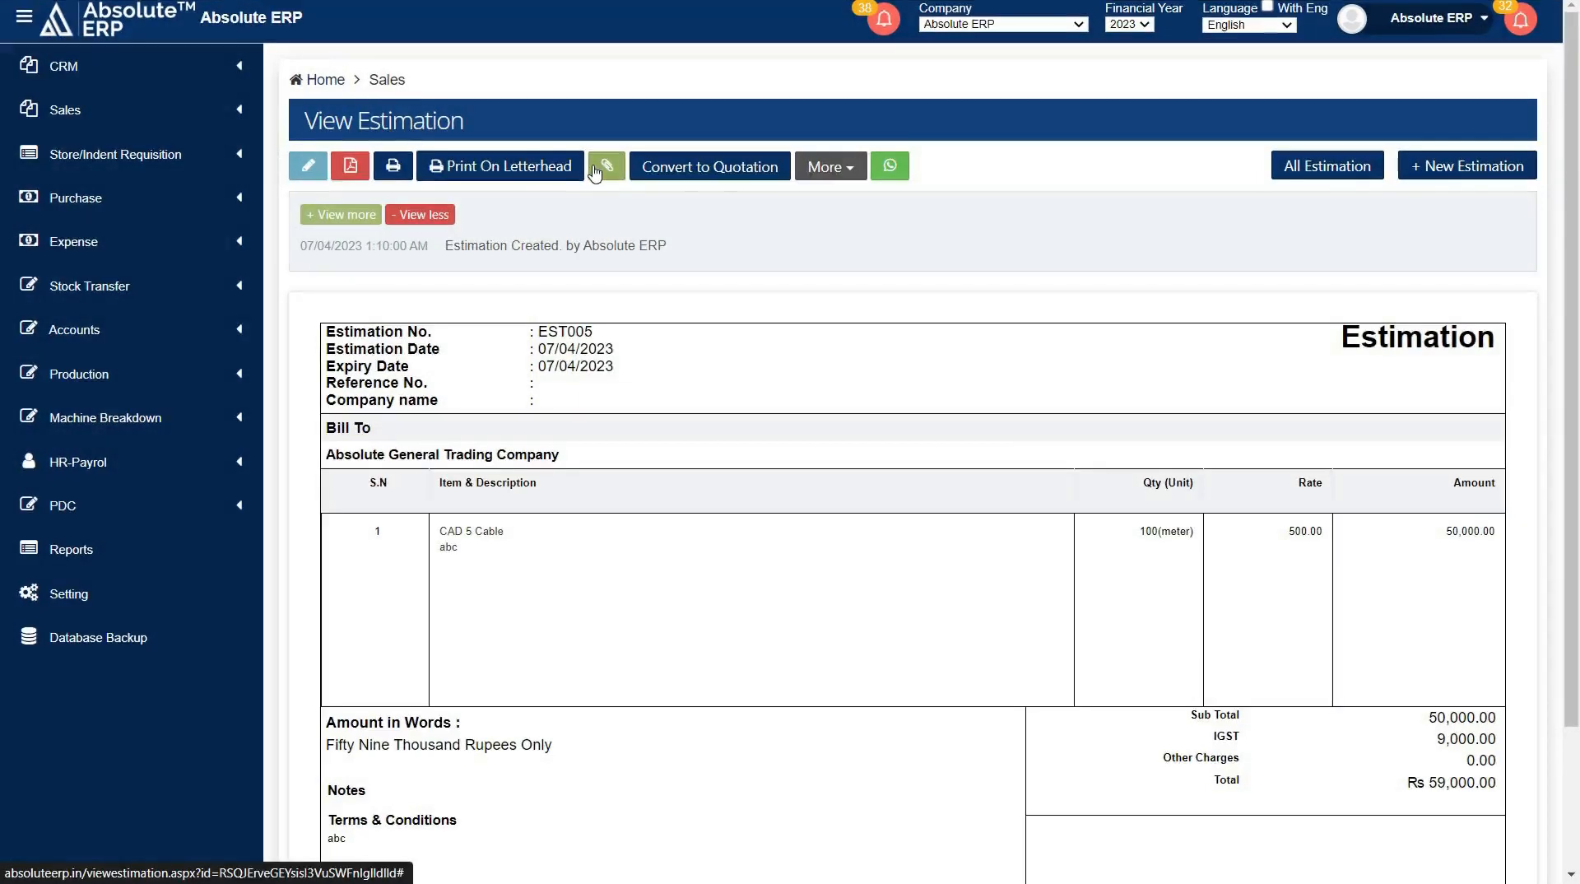
# Convert estimation EST005 to a quotation, keeping the prefilled customer, item and terms, and save it
pyautogui.click(712, 176)
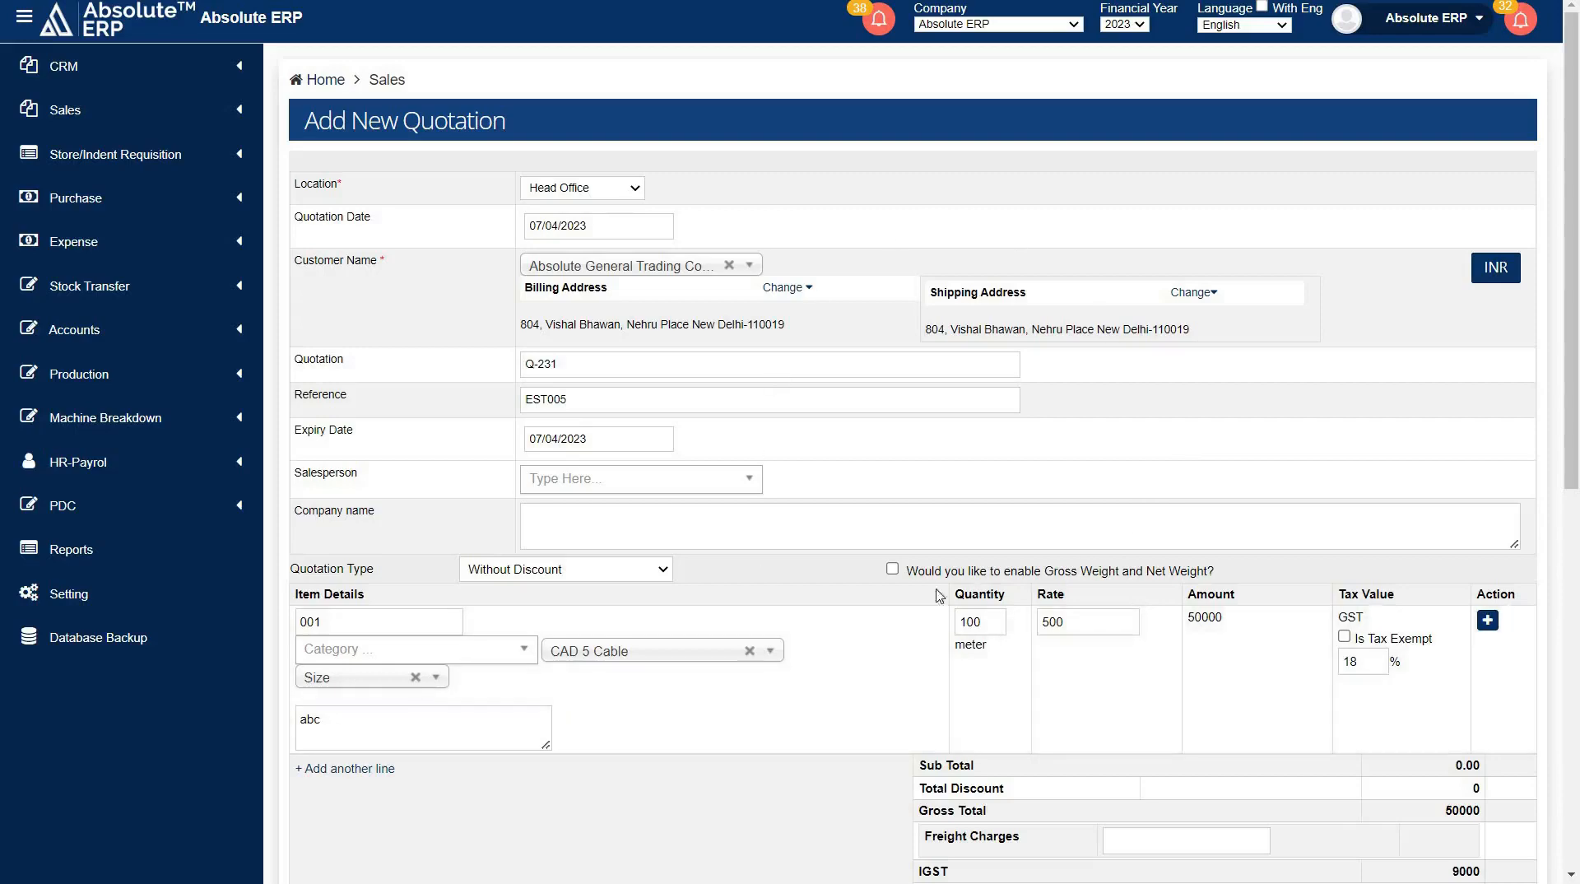
pyautogui.scroll(-2, 803, 546)
pyautogui.scroll(-8, 802, 547)
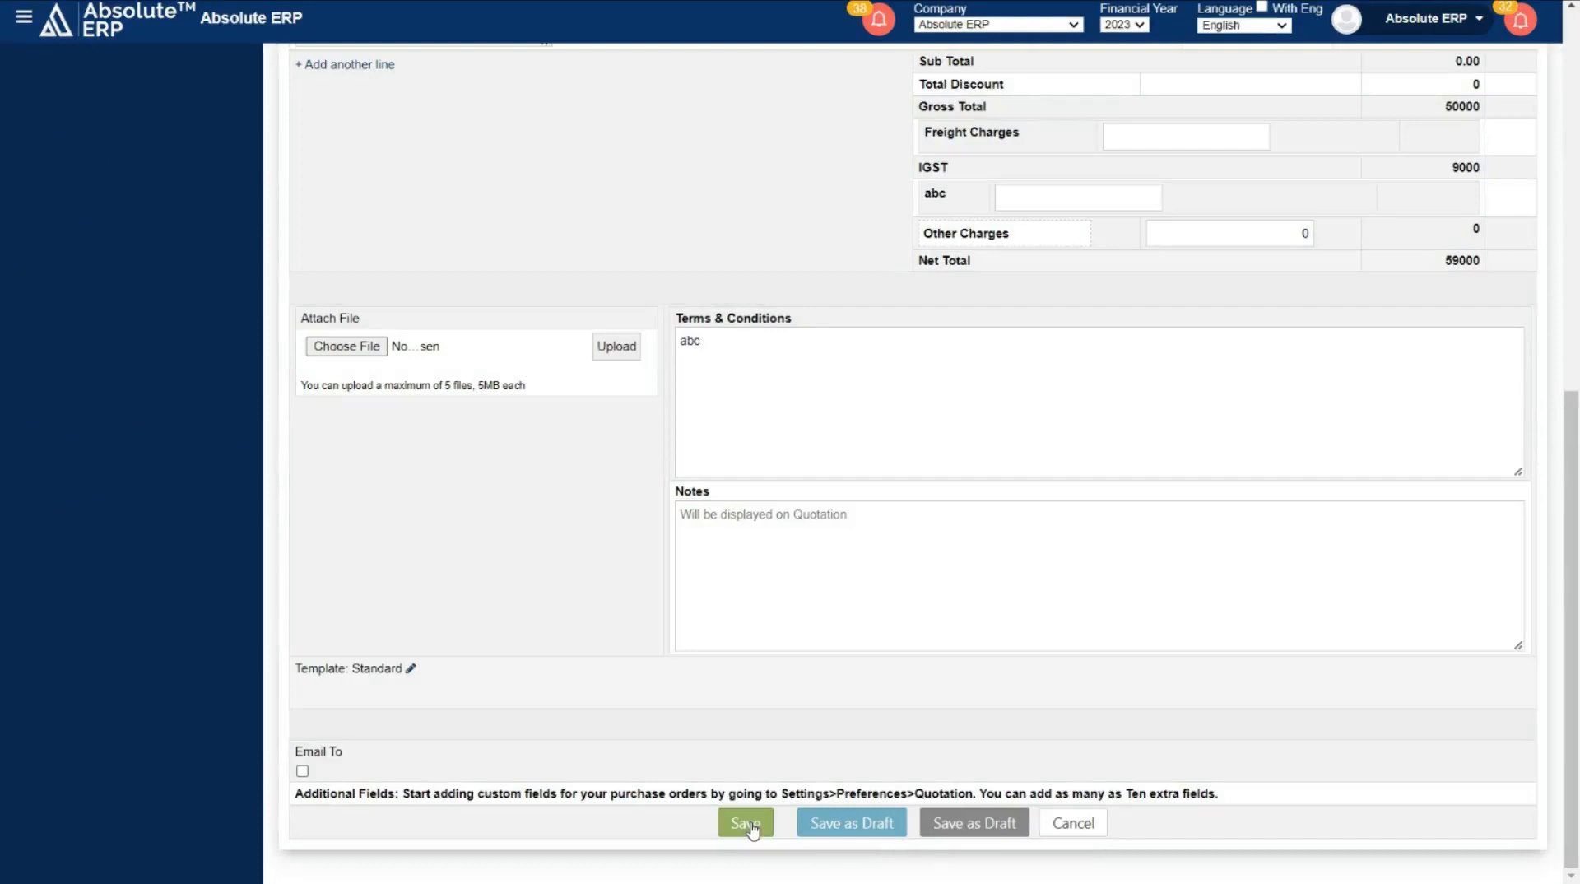
pyautogui.click(745, 824)
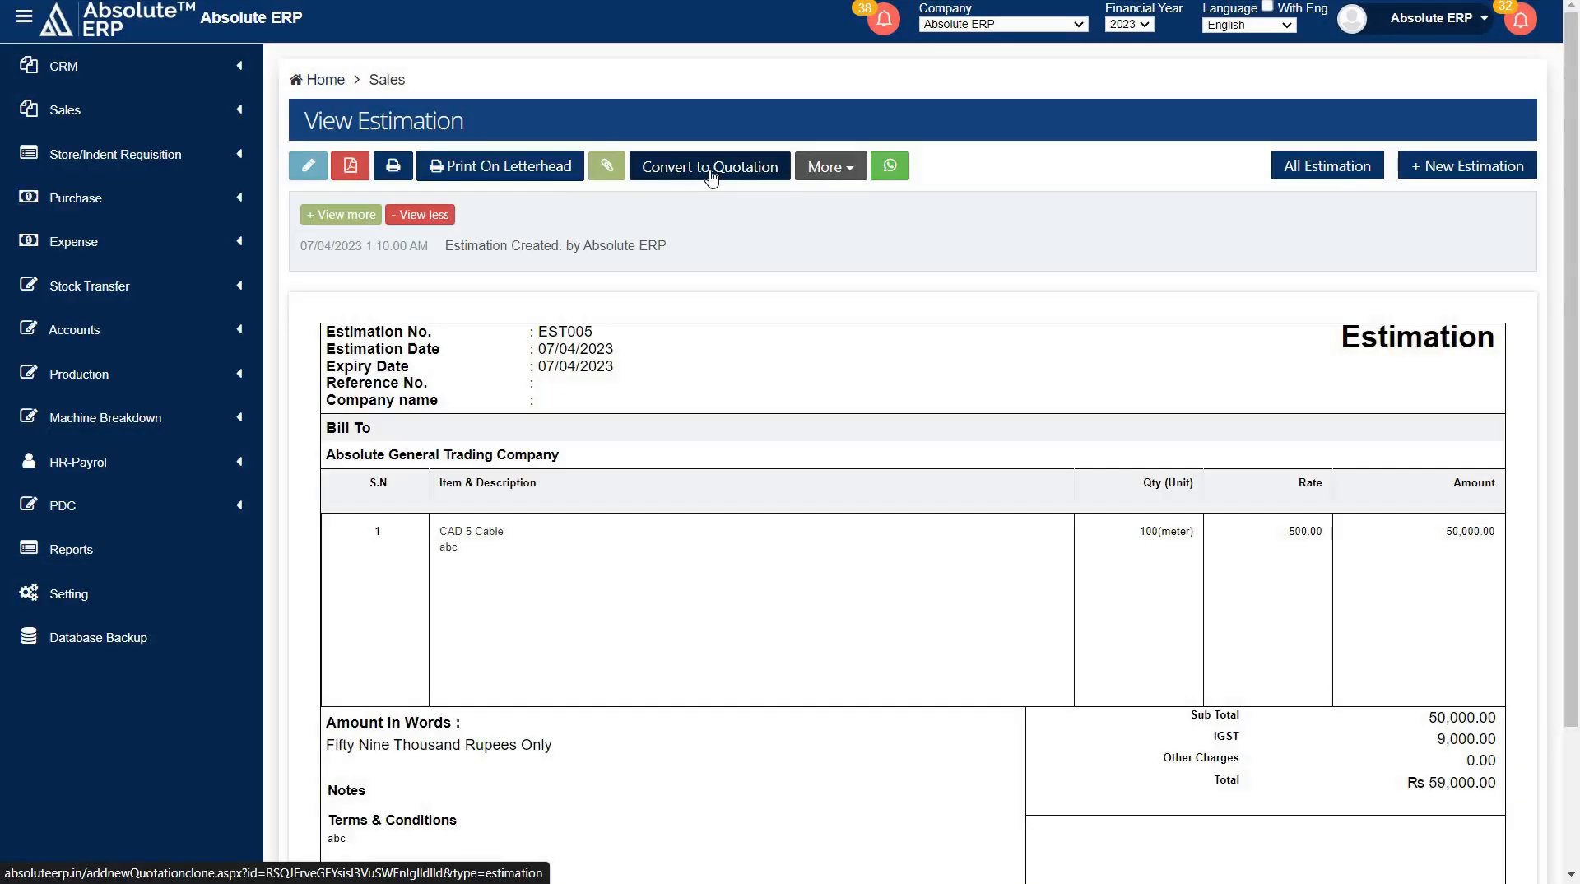
# Check the additional actions for estimation EST005 and examine its creation log entry with author, date and time
pyautogui.click(837, 171)
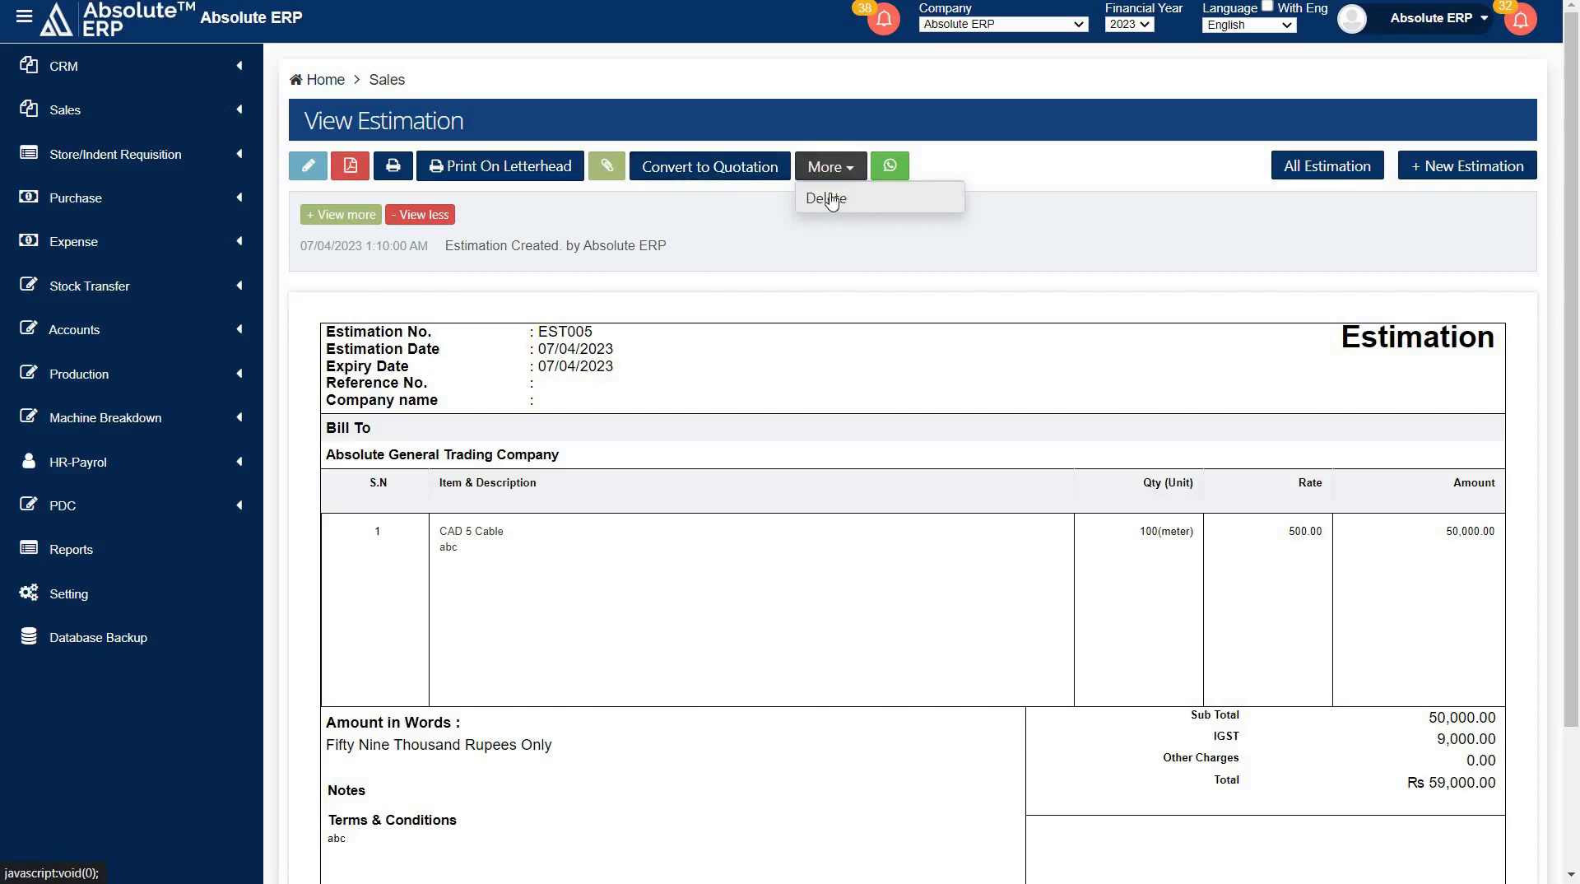
pyautogui.click(824, 172)
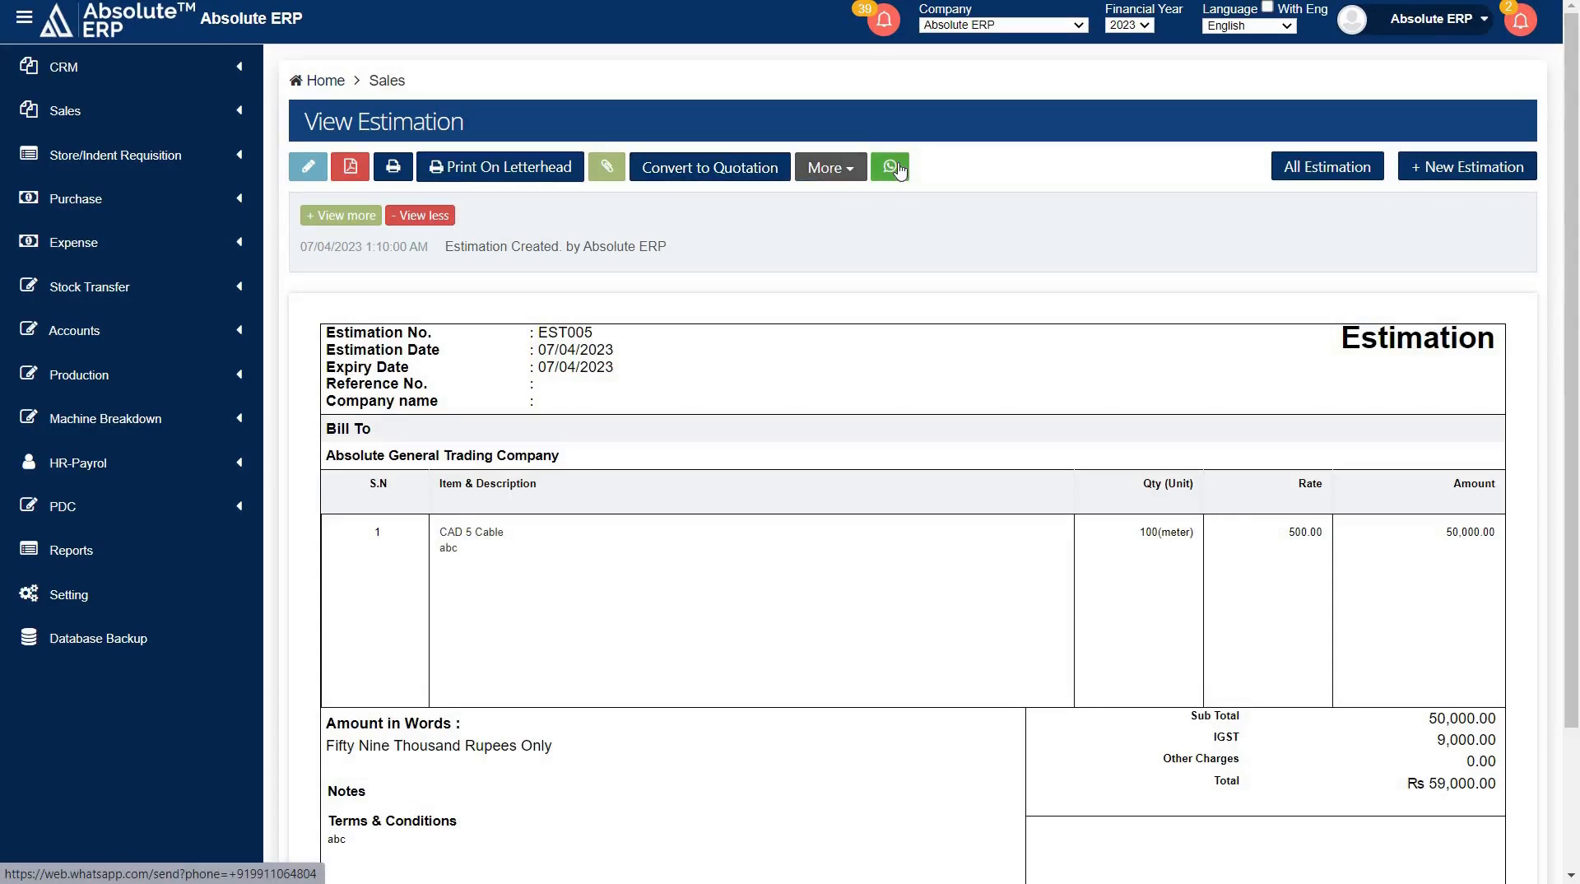
pyautogui.scroll(-2, 441, 155)
pyautogui.doubleClick(447, 146)
pyautogui.moveTo(542, 145); pyautogui.dragTo(674, 157)
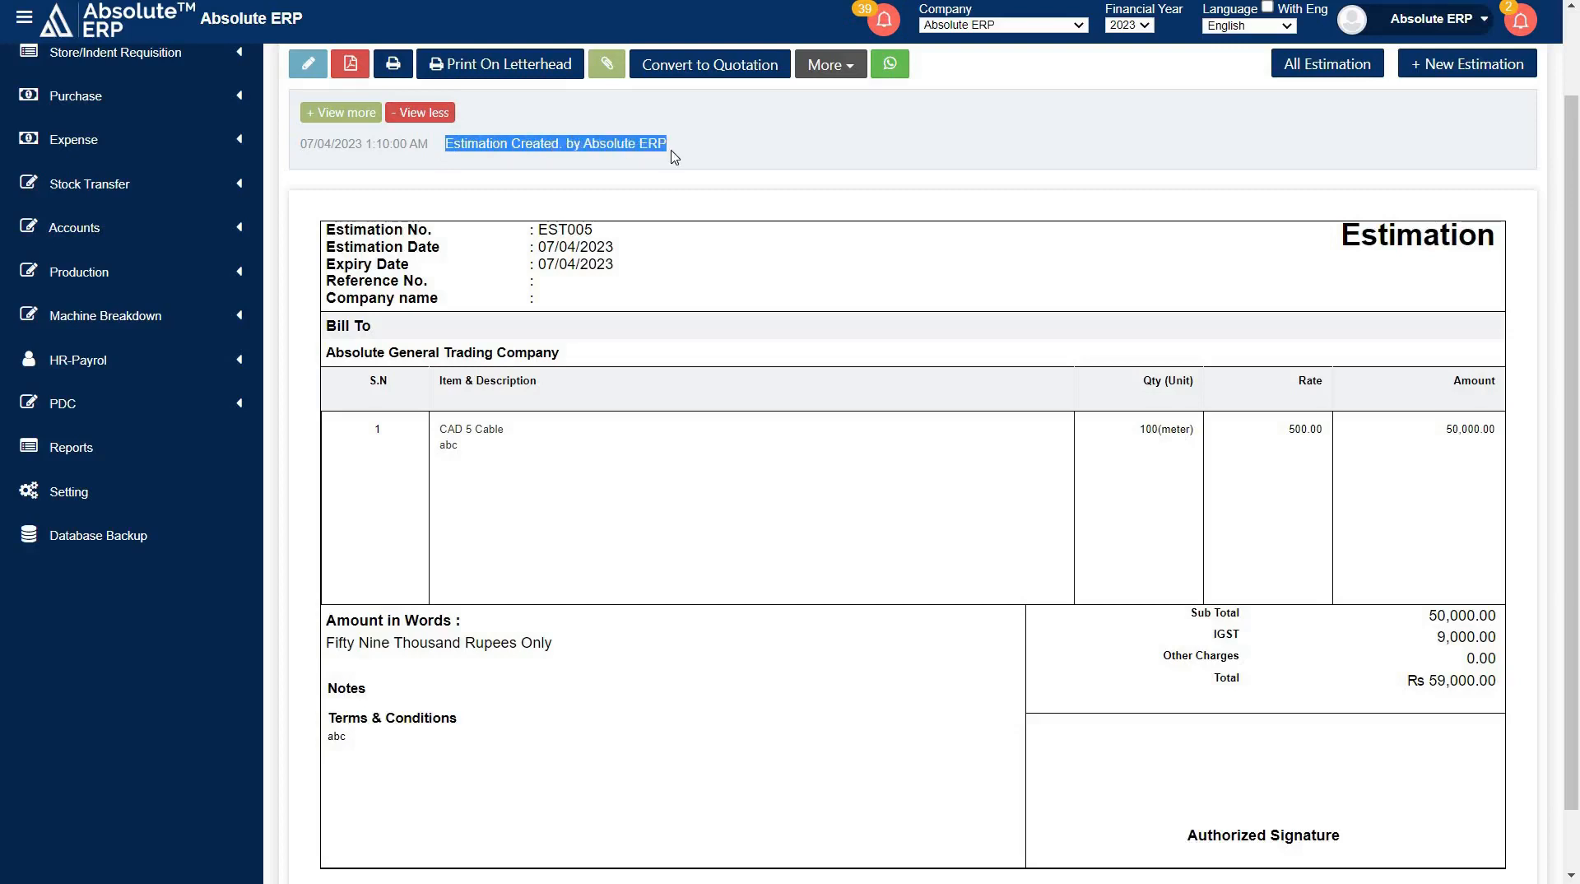
pyautogui.click(674, 157)
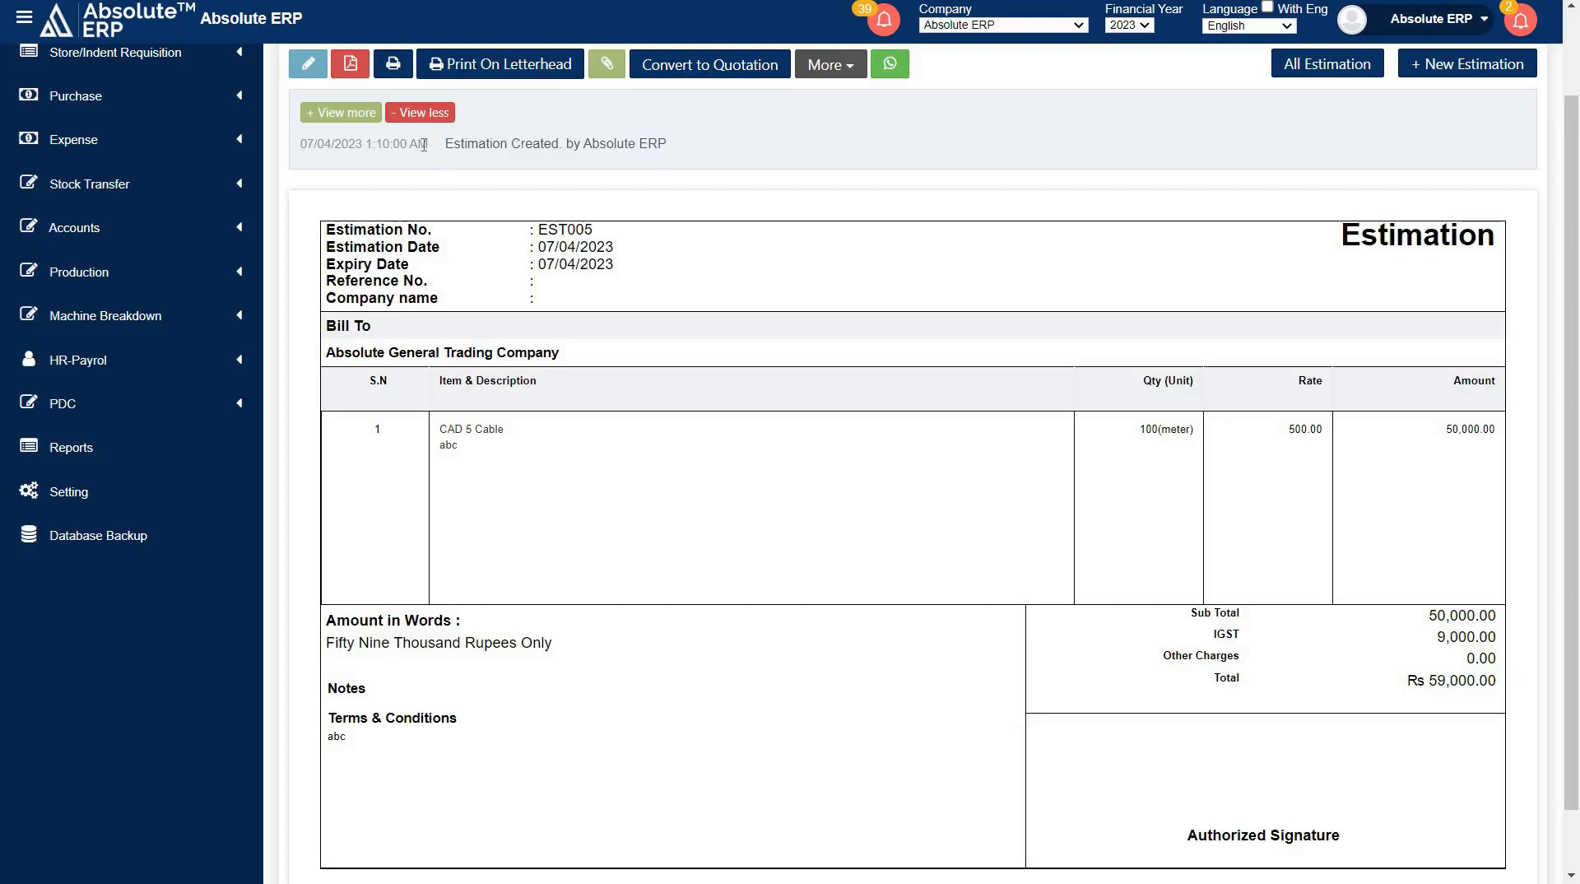
pyautogui.moveTo(424, 144); pyautogui.dragTo(302, 146)
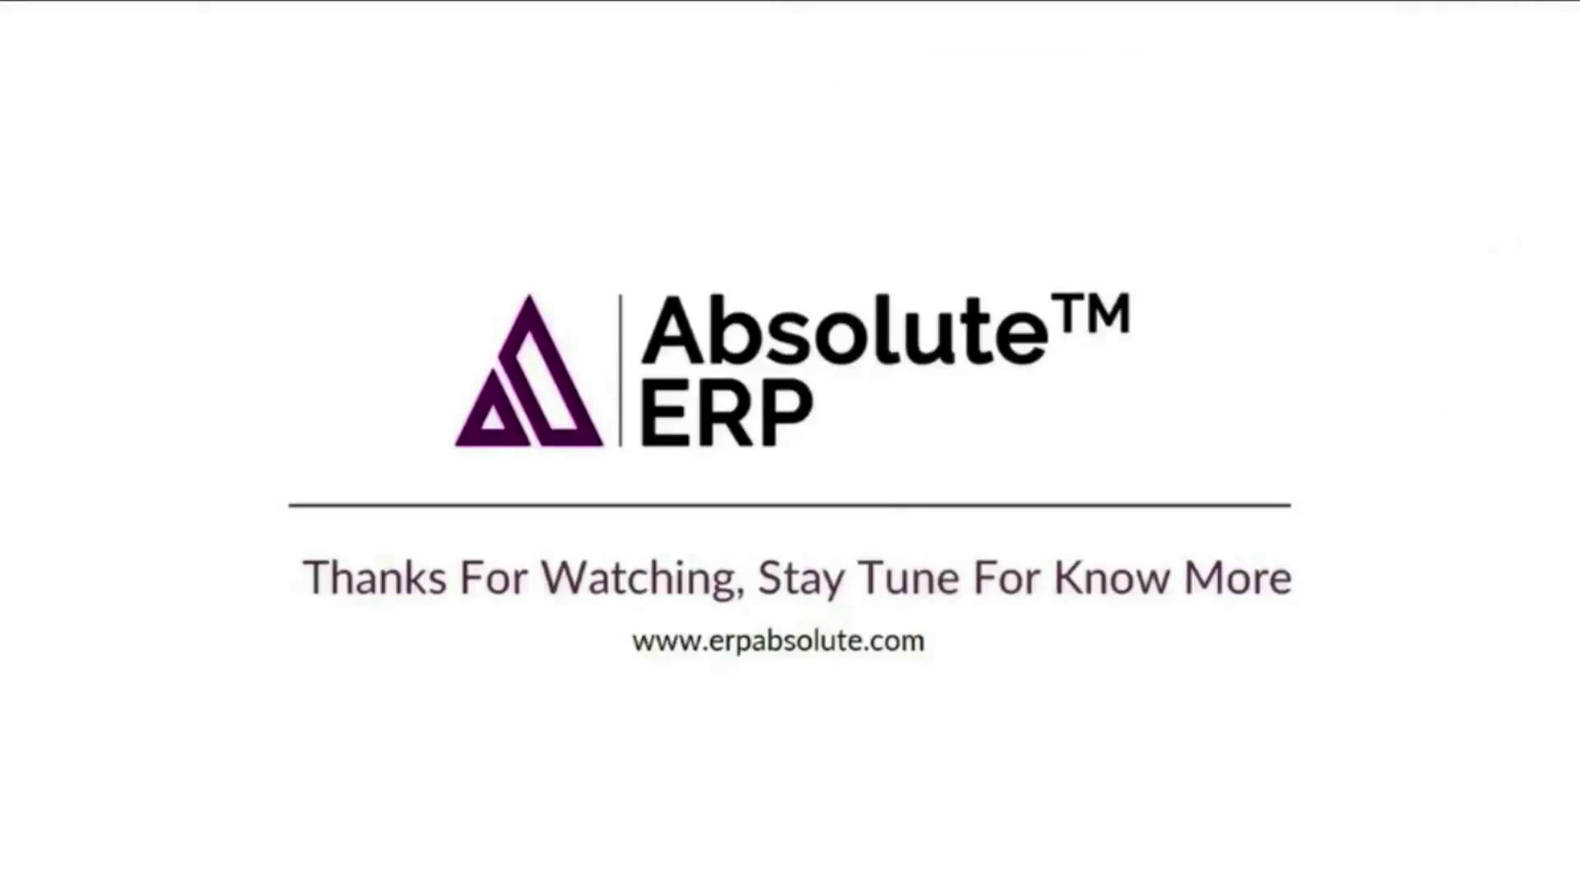